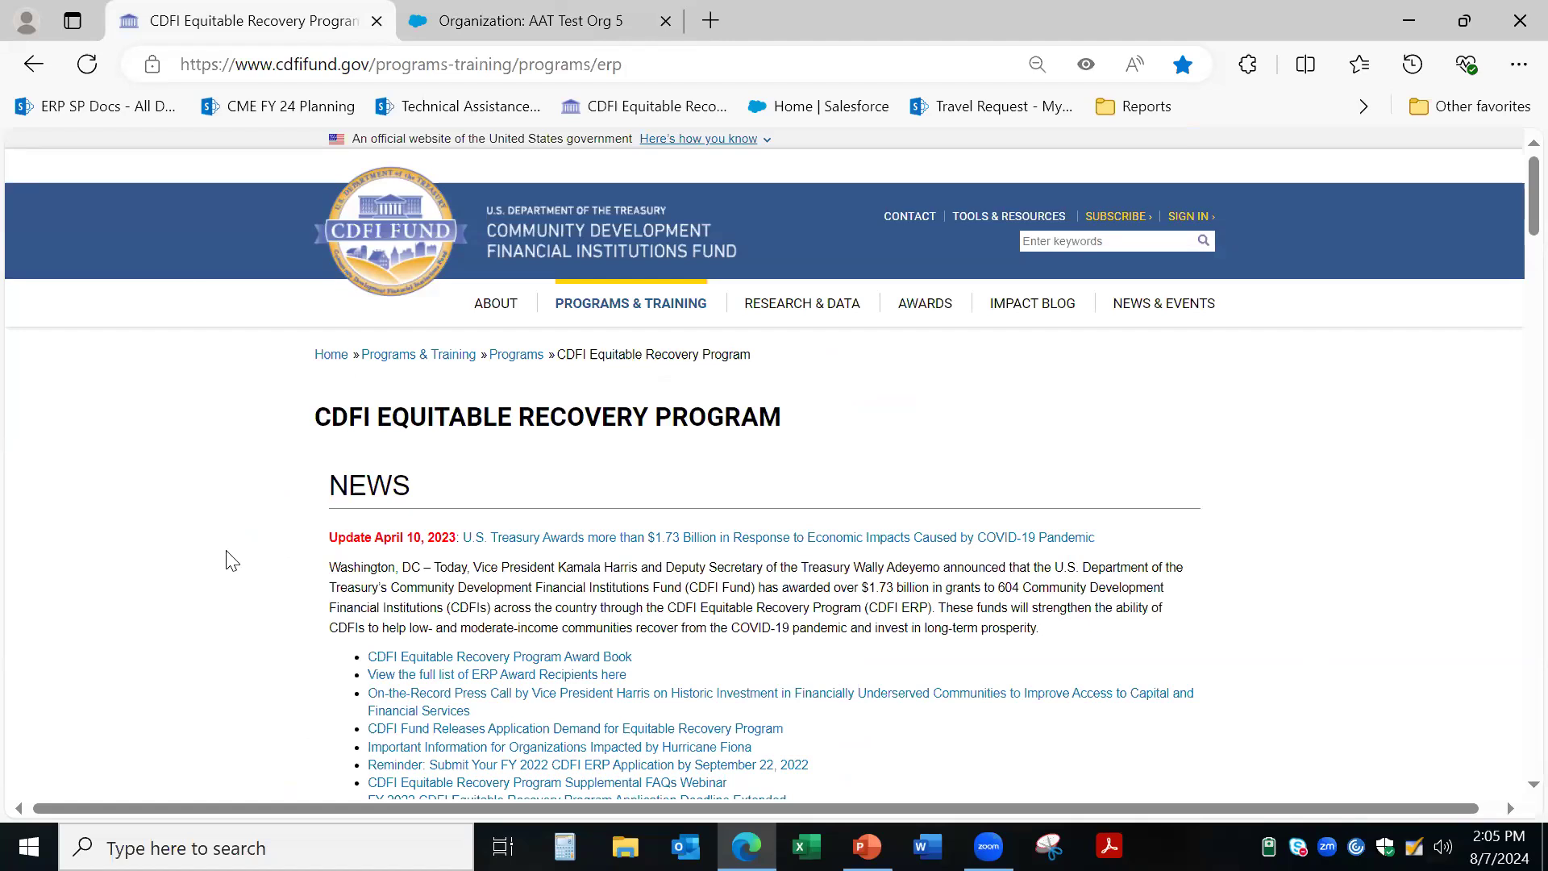
Step: Try to open AMIS from the Tools & Resources page, and return to the CDFI Equitable Recovery Program page
click(984, 224)
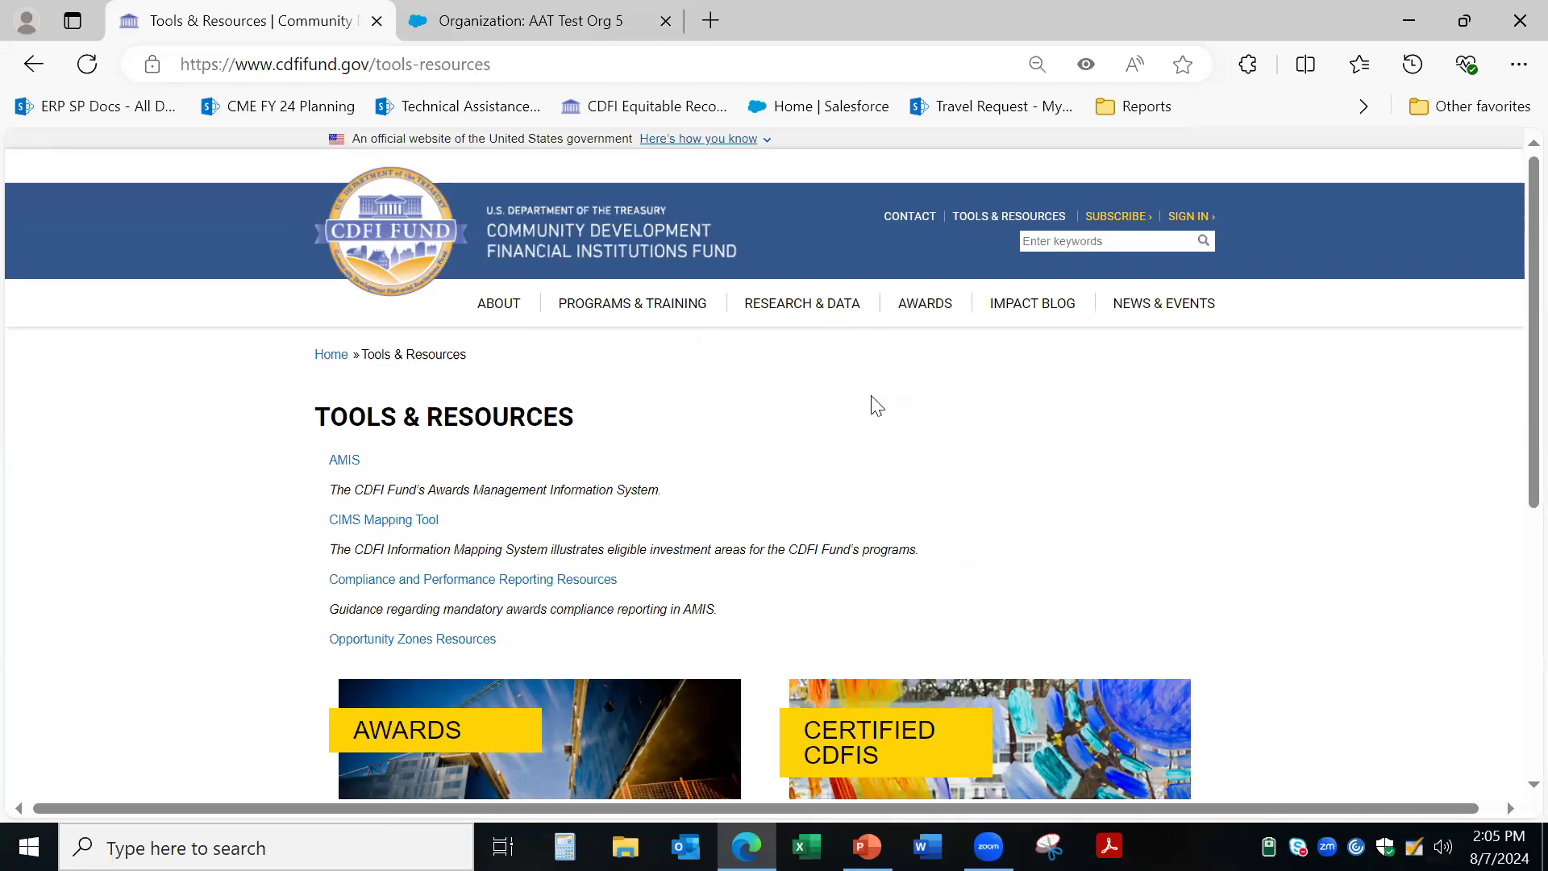
click(345, 462)
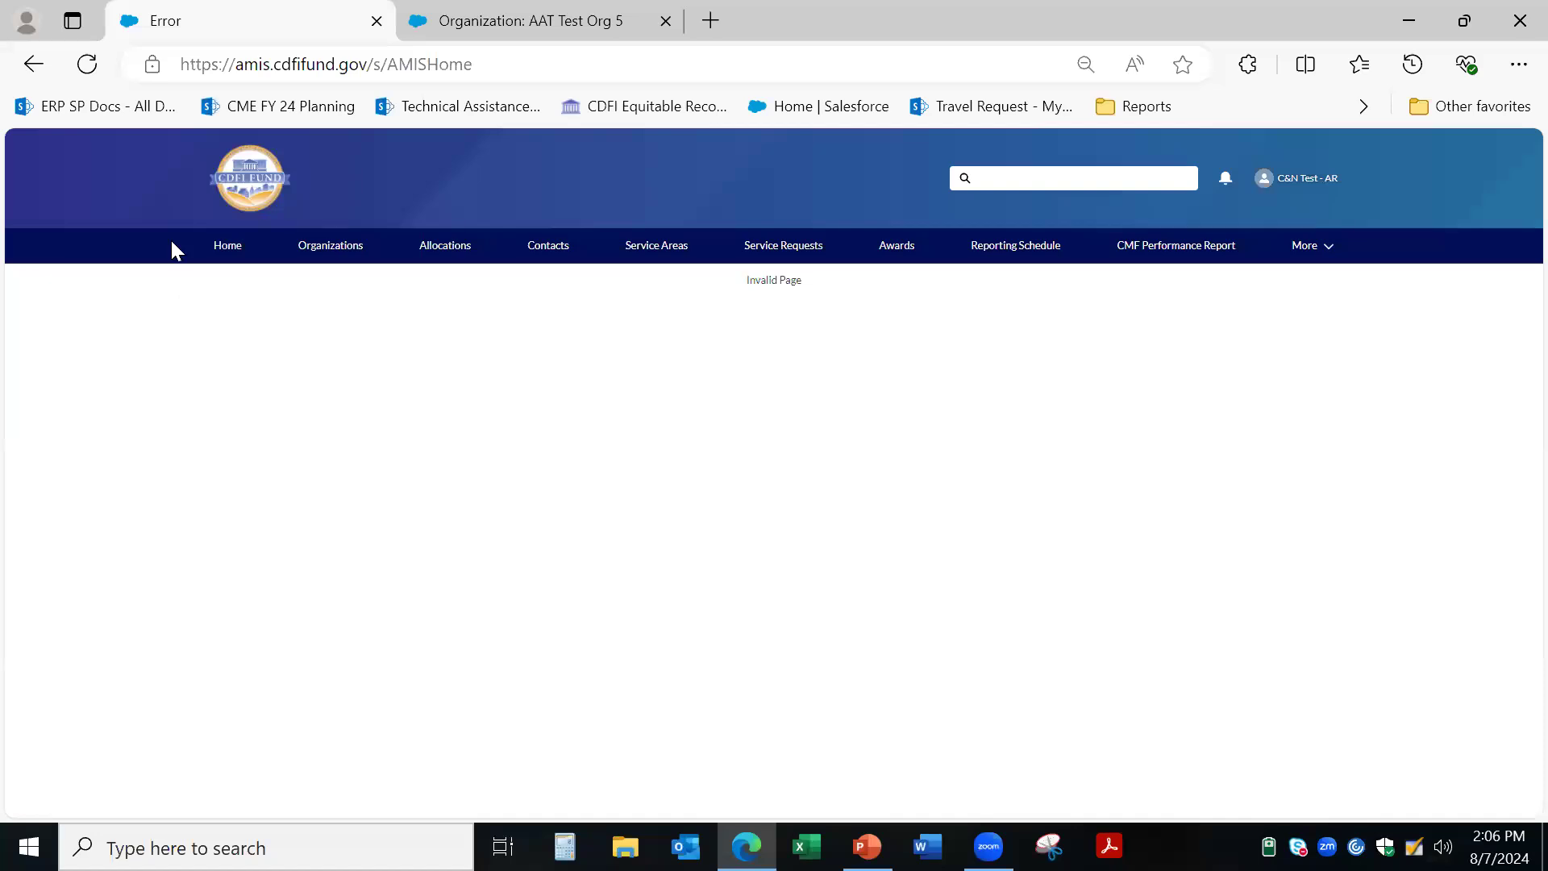
click(32, 64)
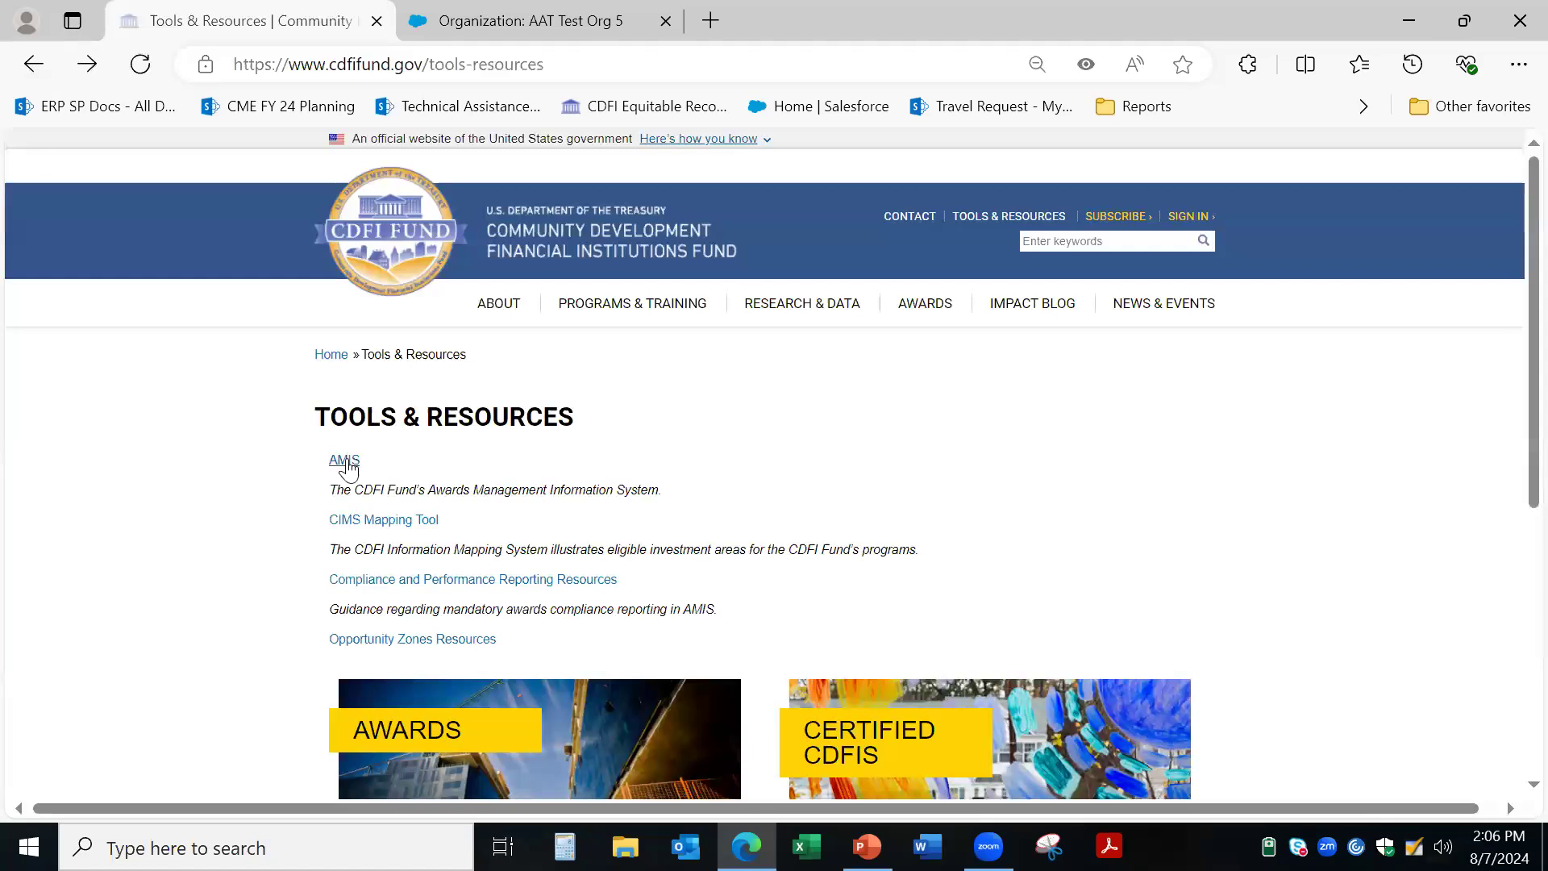
click(347, 464)
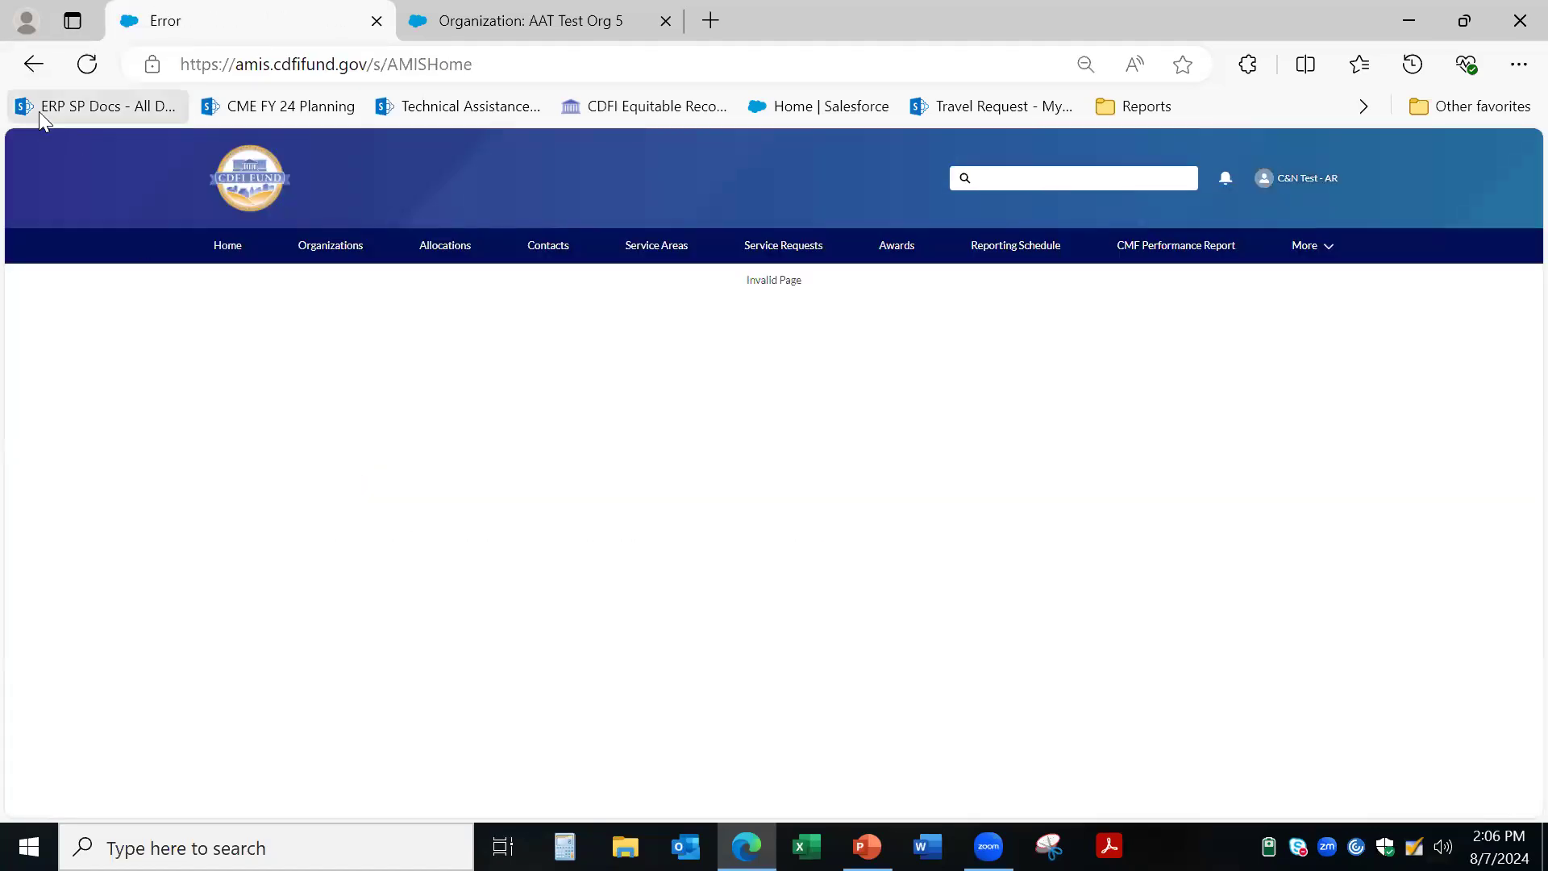
click(32, 67)
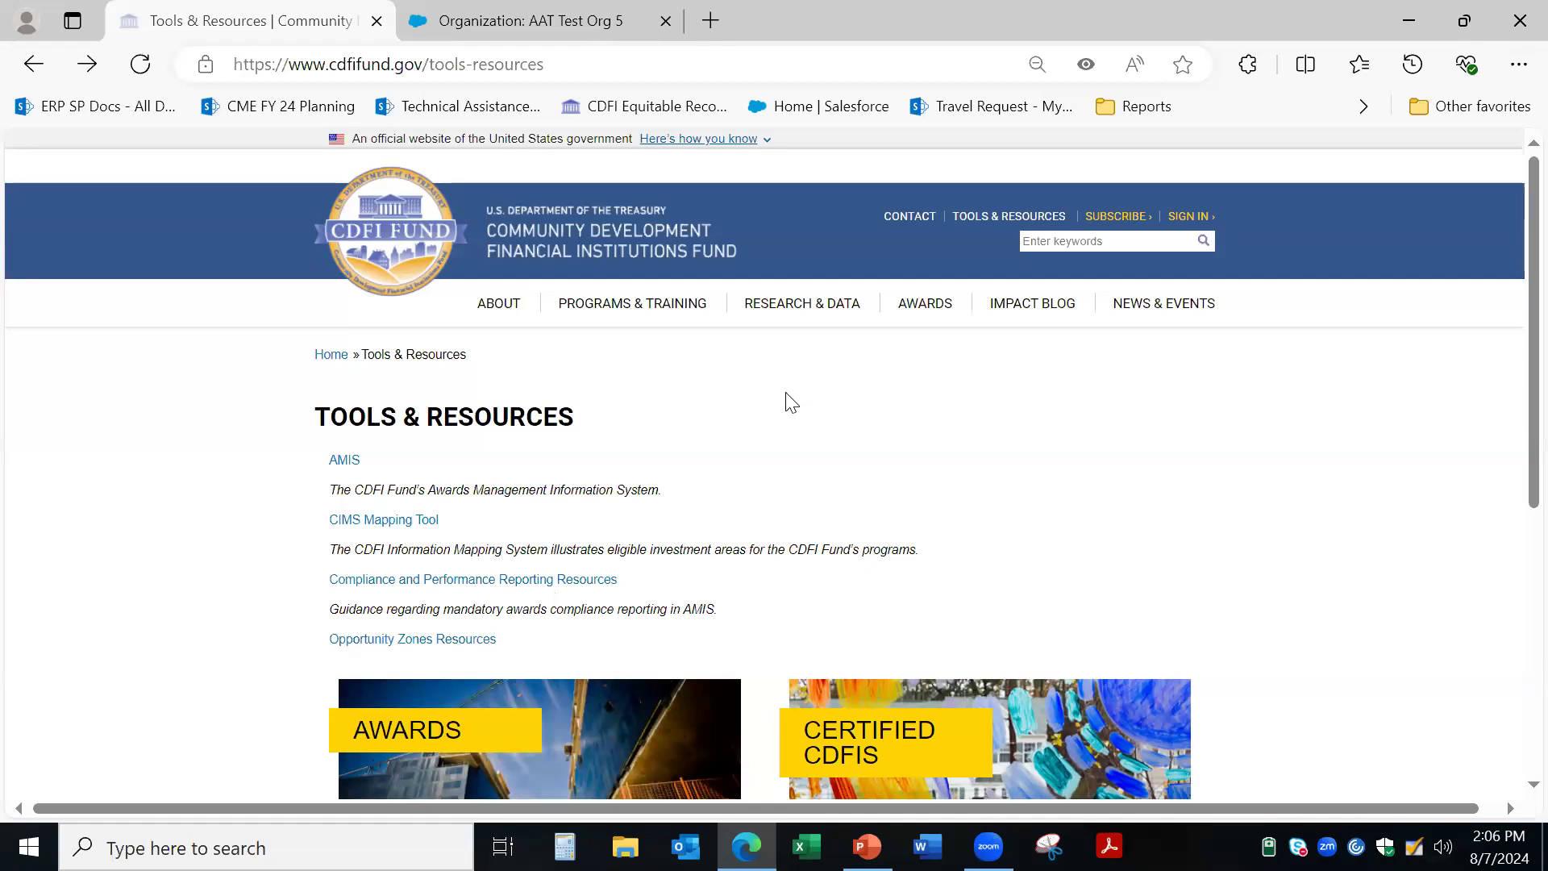
click(32, 63)
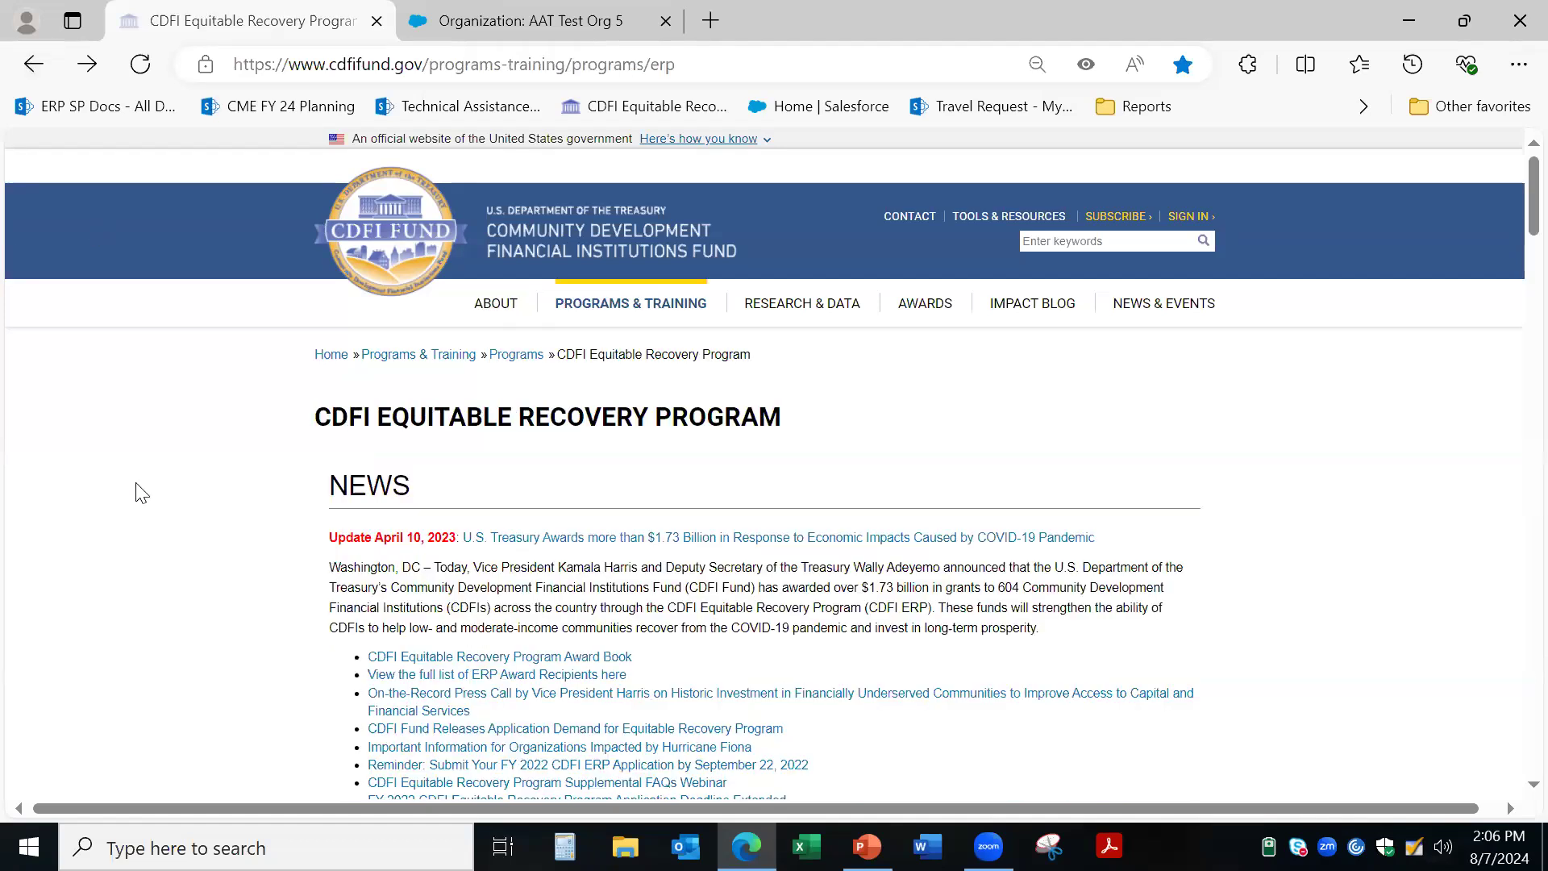
Step: Review the CDFI Equitable Recovery Program page through to the Compliance Resources and Reporting section
scroll(160, 687, down, 3)
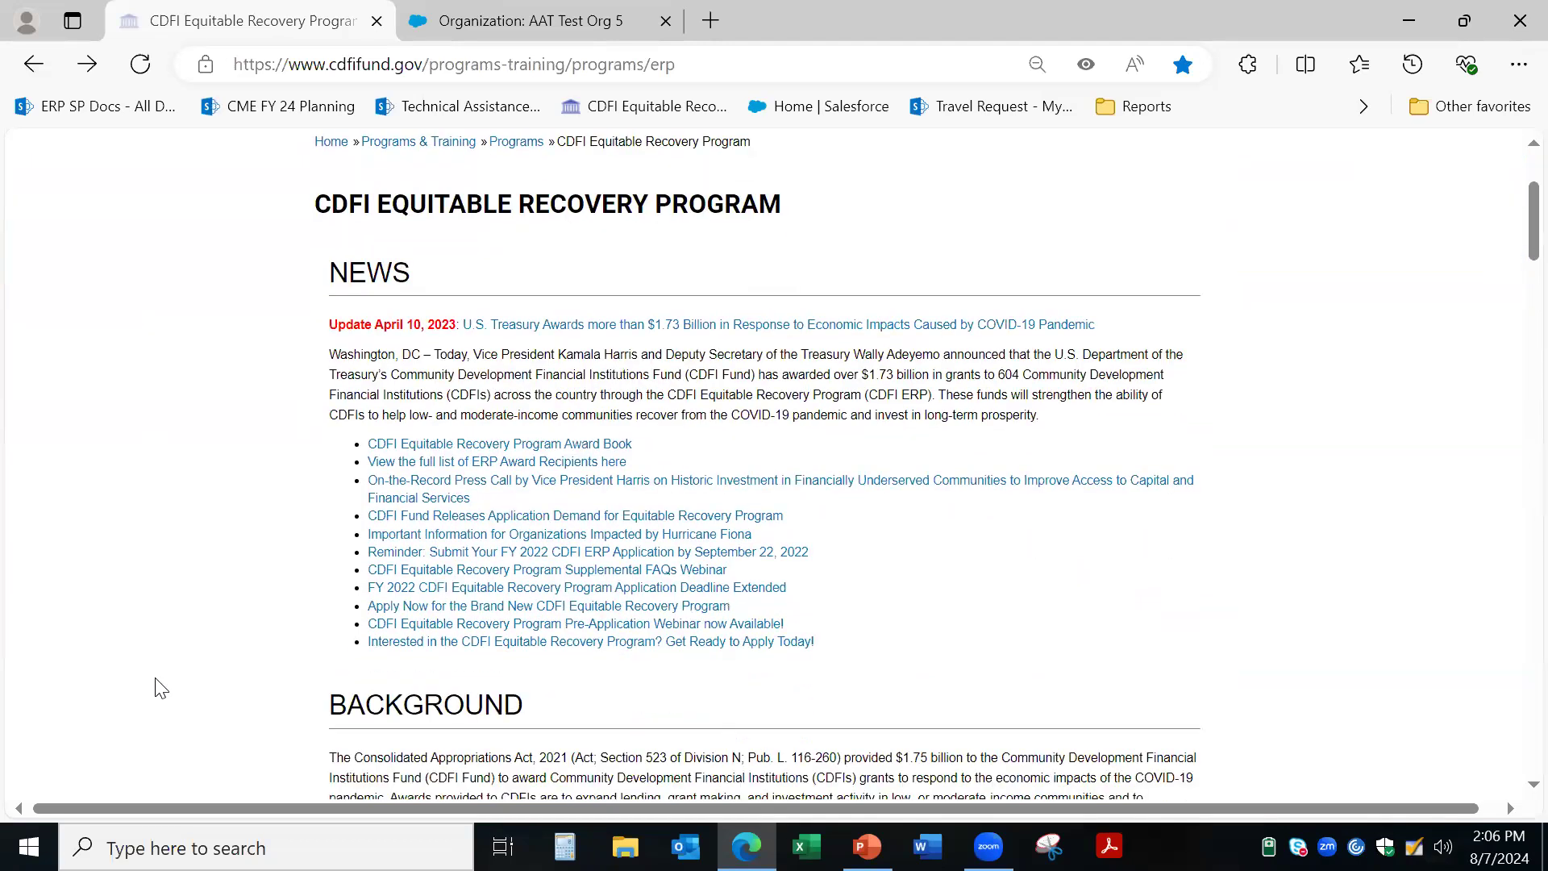
scroll(161, 687, down, 3)
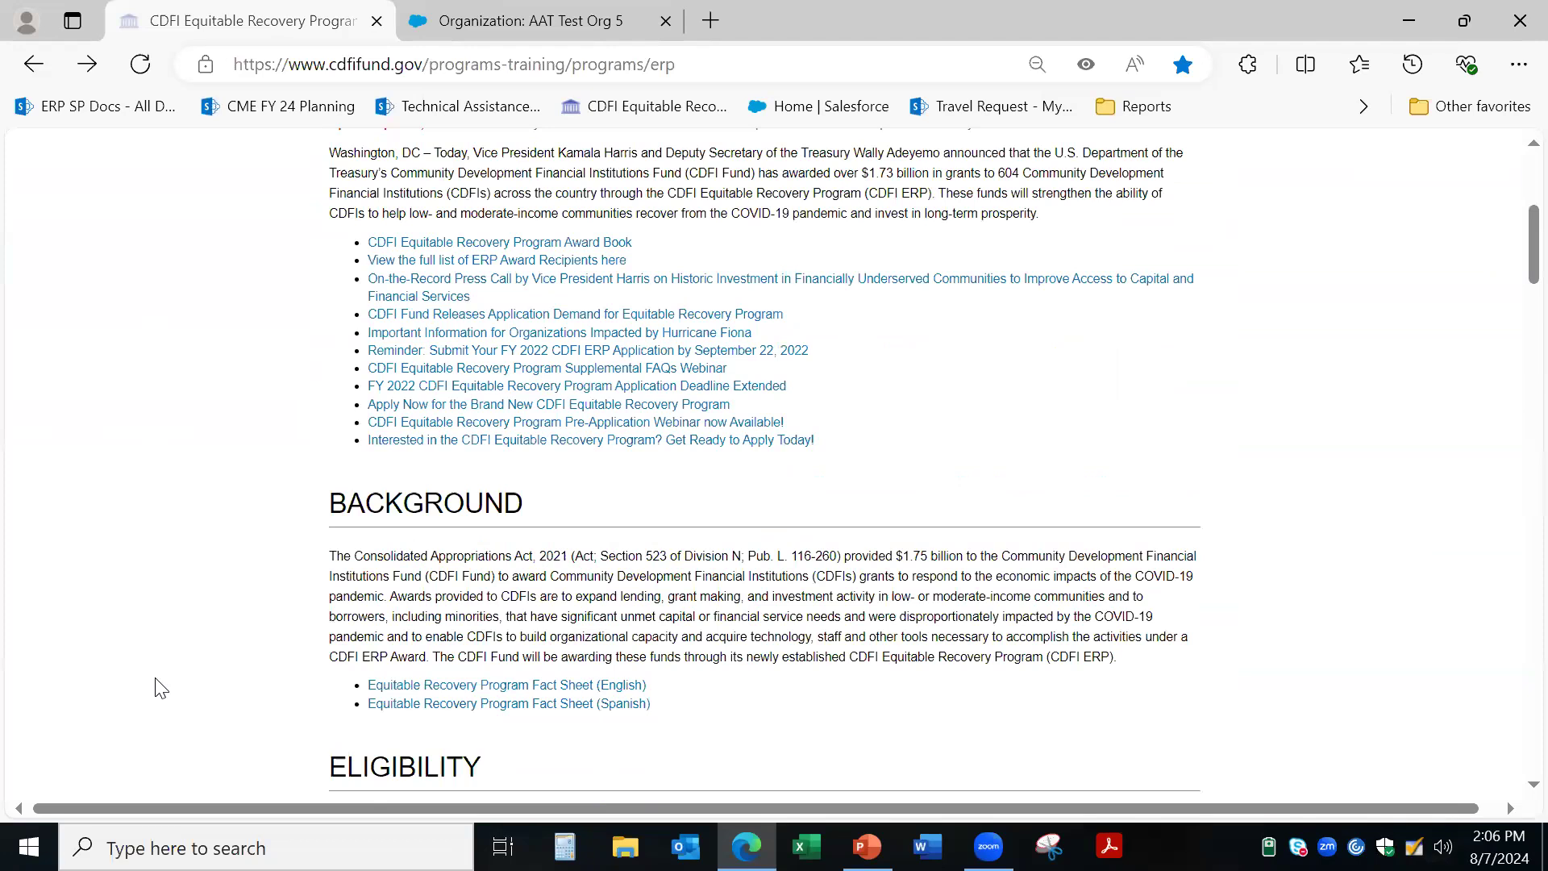
scroll(161, 687, up, 6)
scroll(161, 687, down, 7)
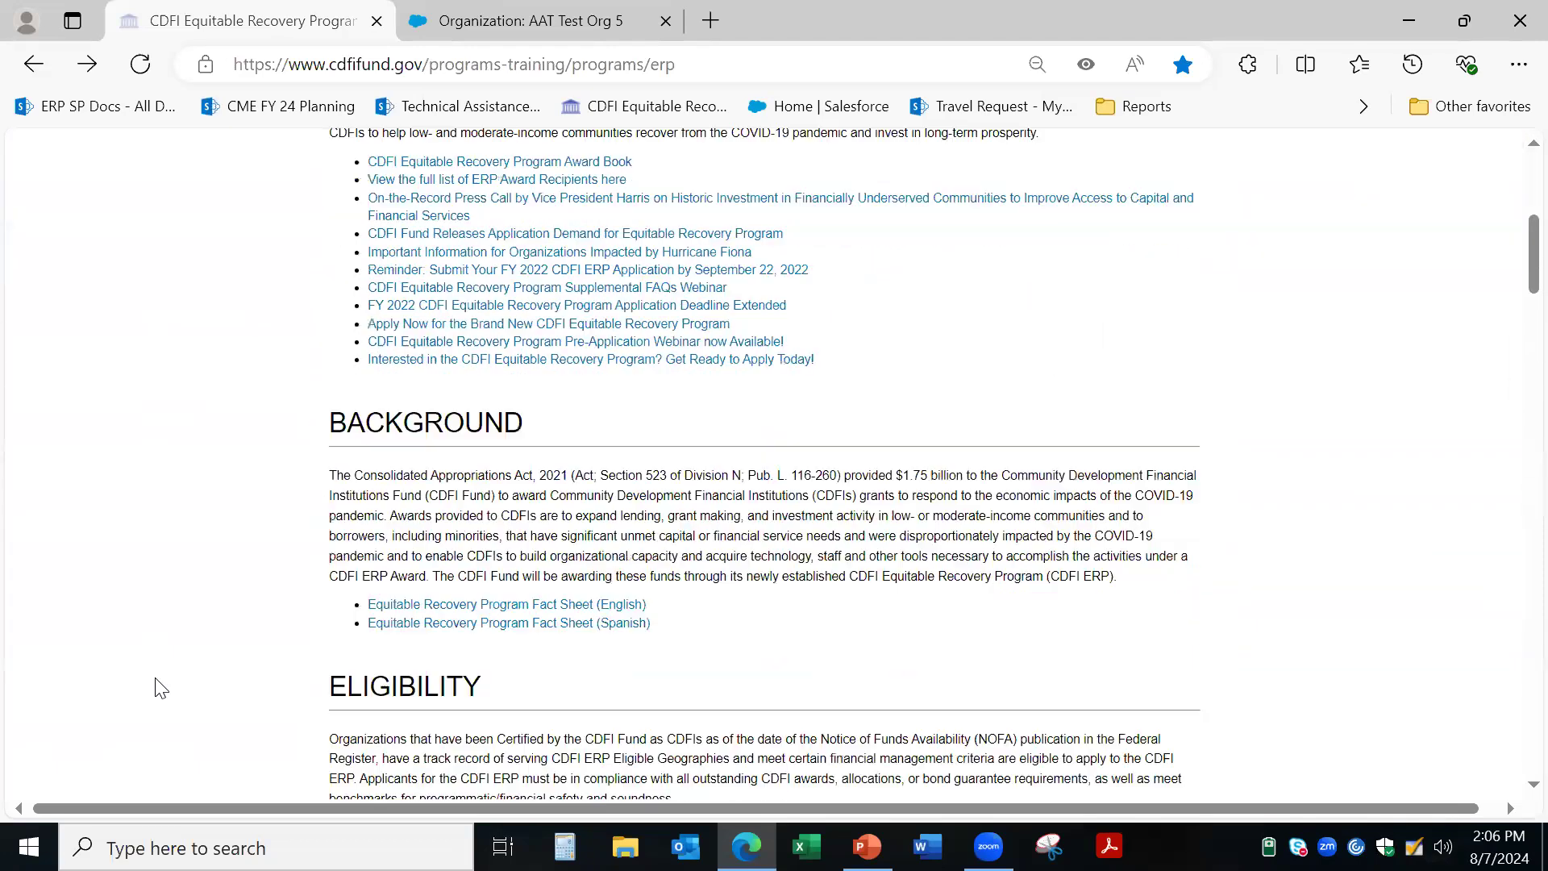
scroll(161, 687, down, 3)
scroll(160, 687, down, 7)
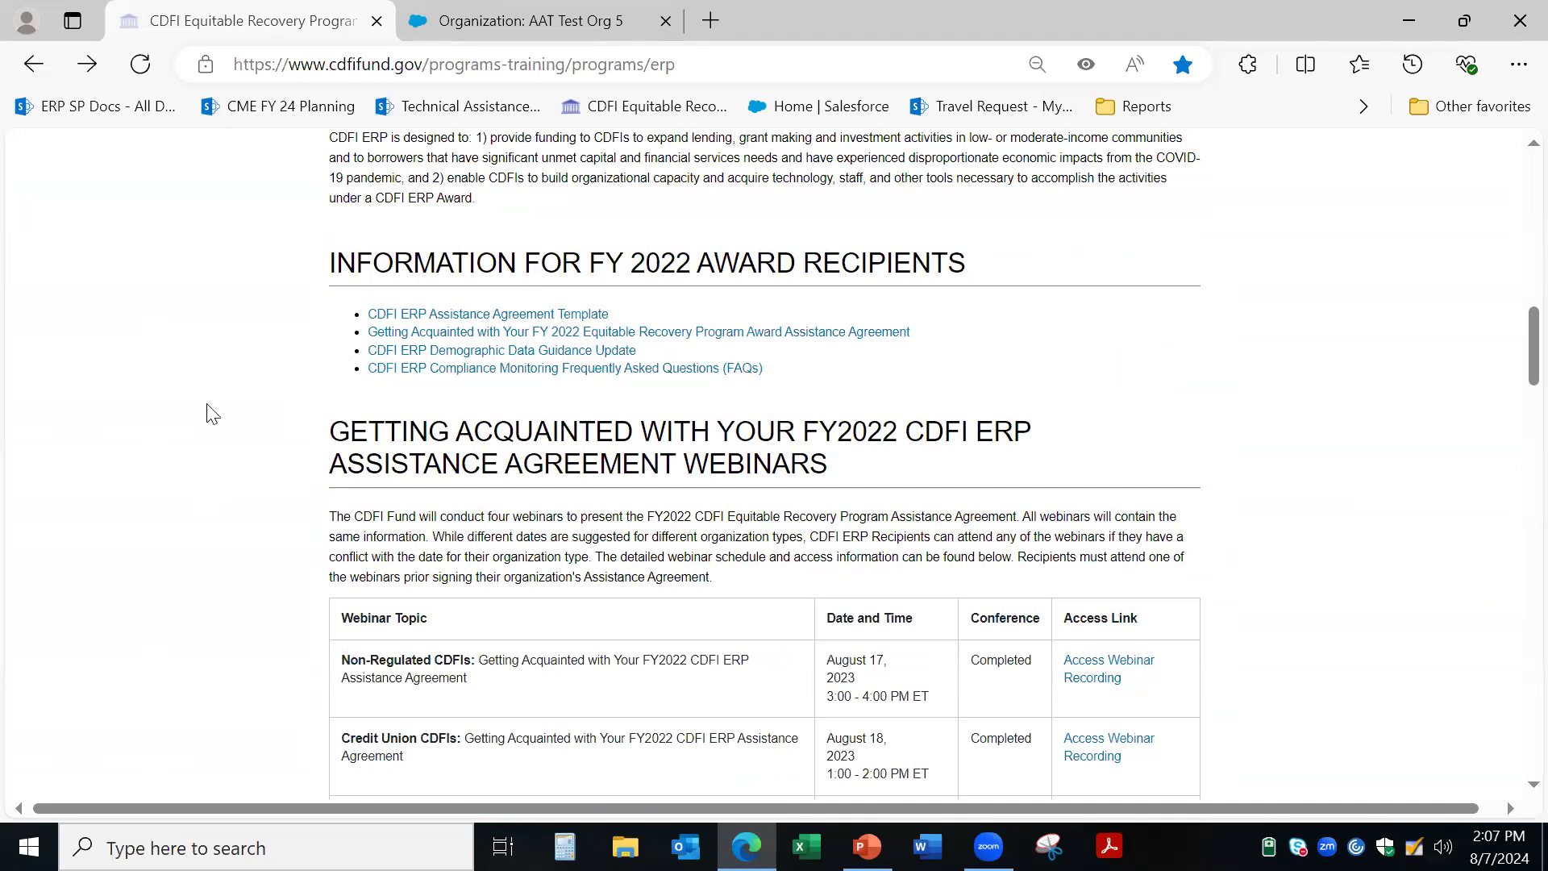
scroll(112, 535, down, 2)
scroll(112, 535, down, 4)
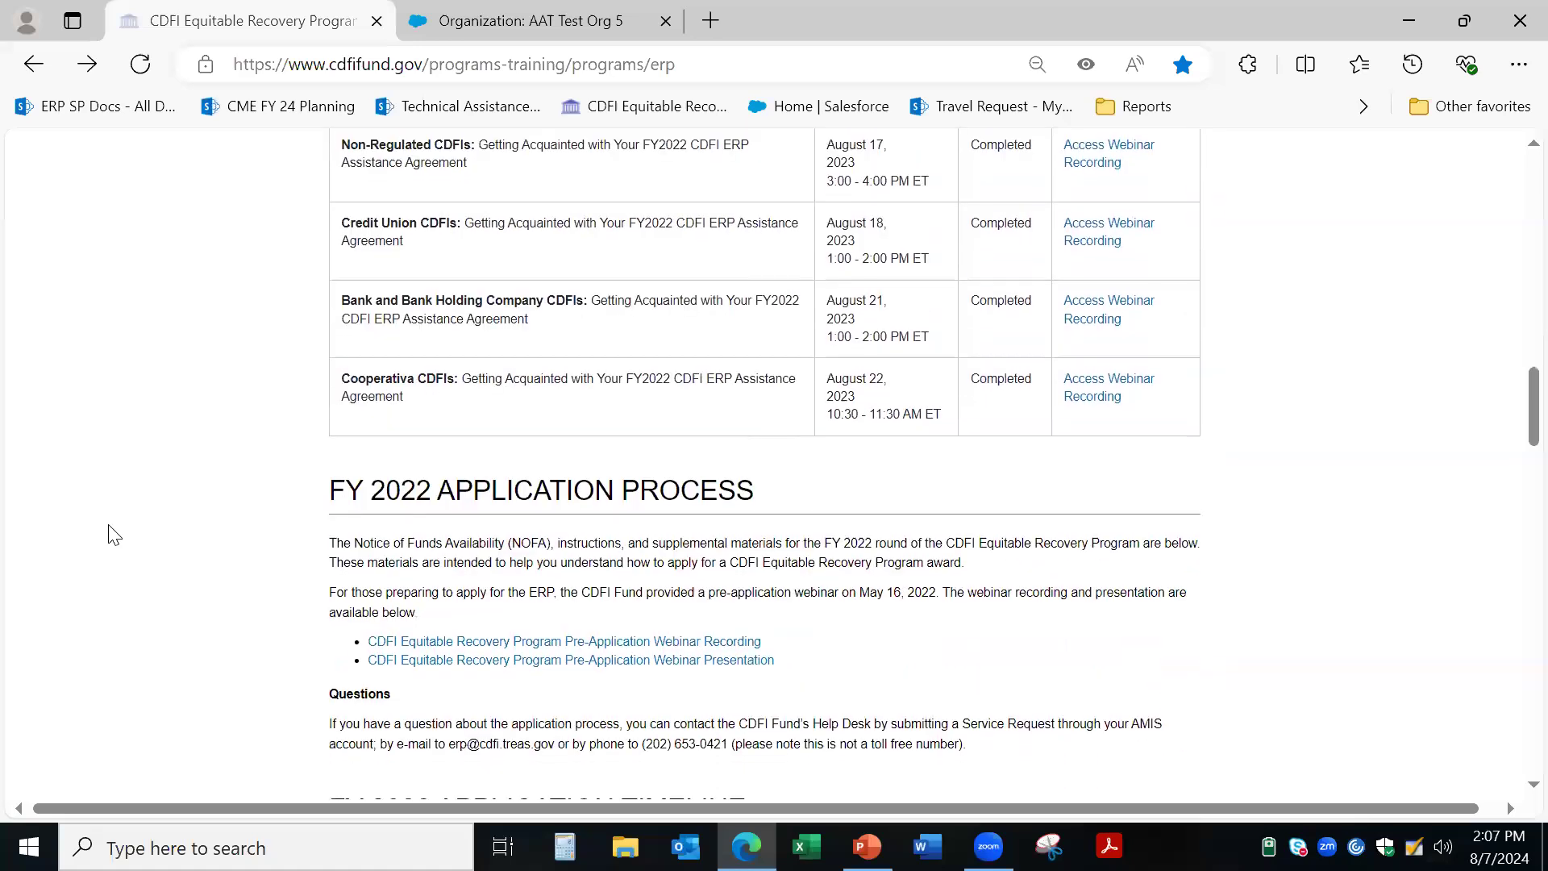
scroll(112, 535, down, 3)
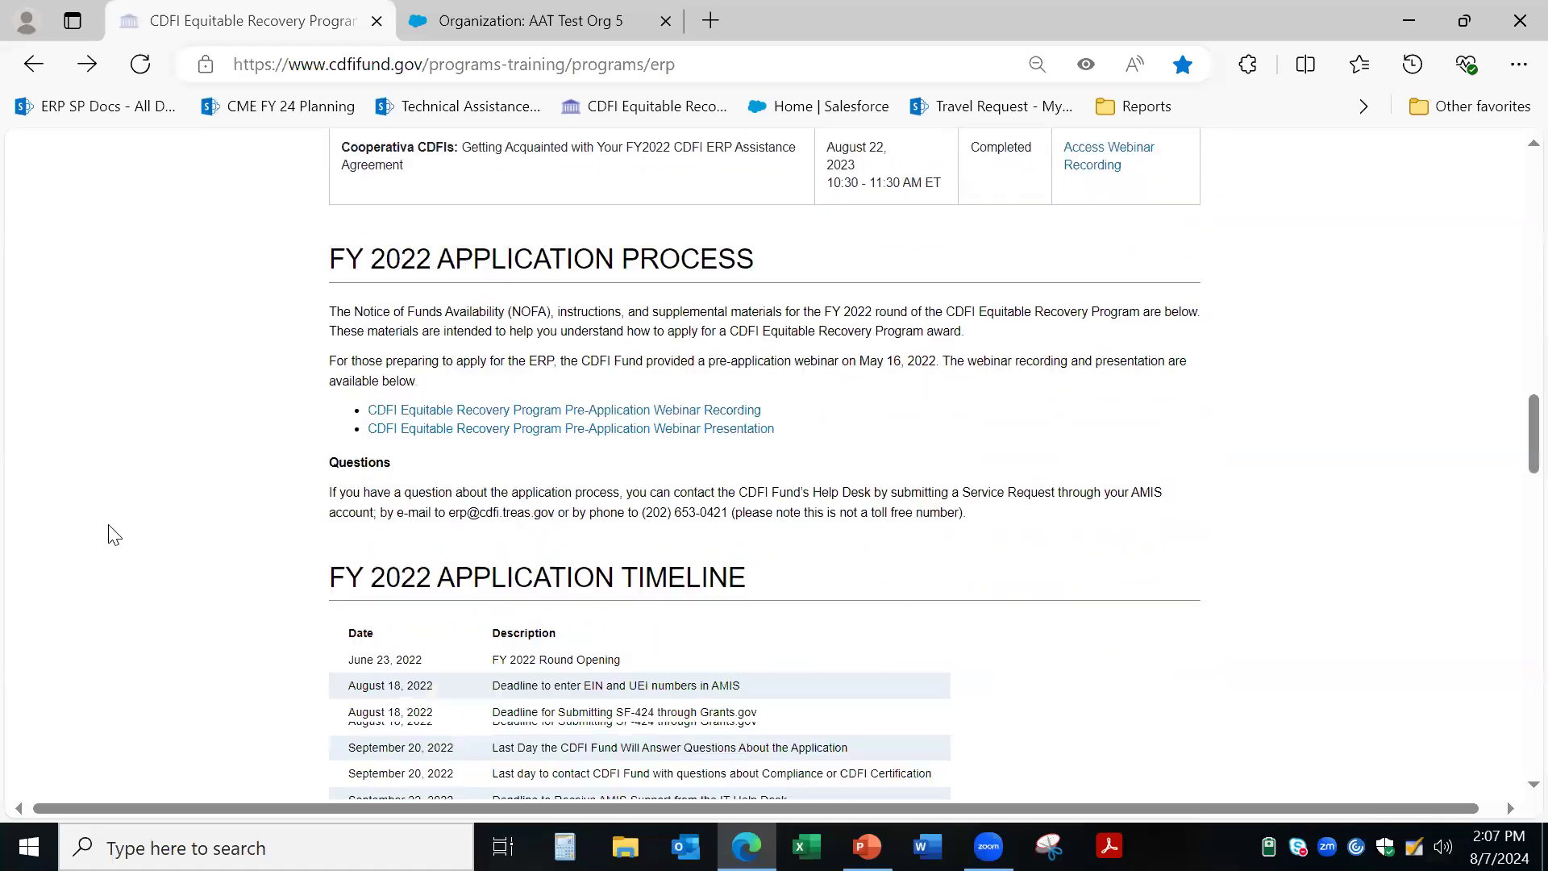
scroll(112, 535, down, 18)
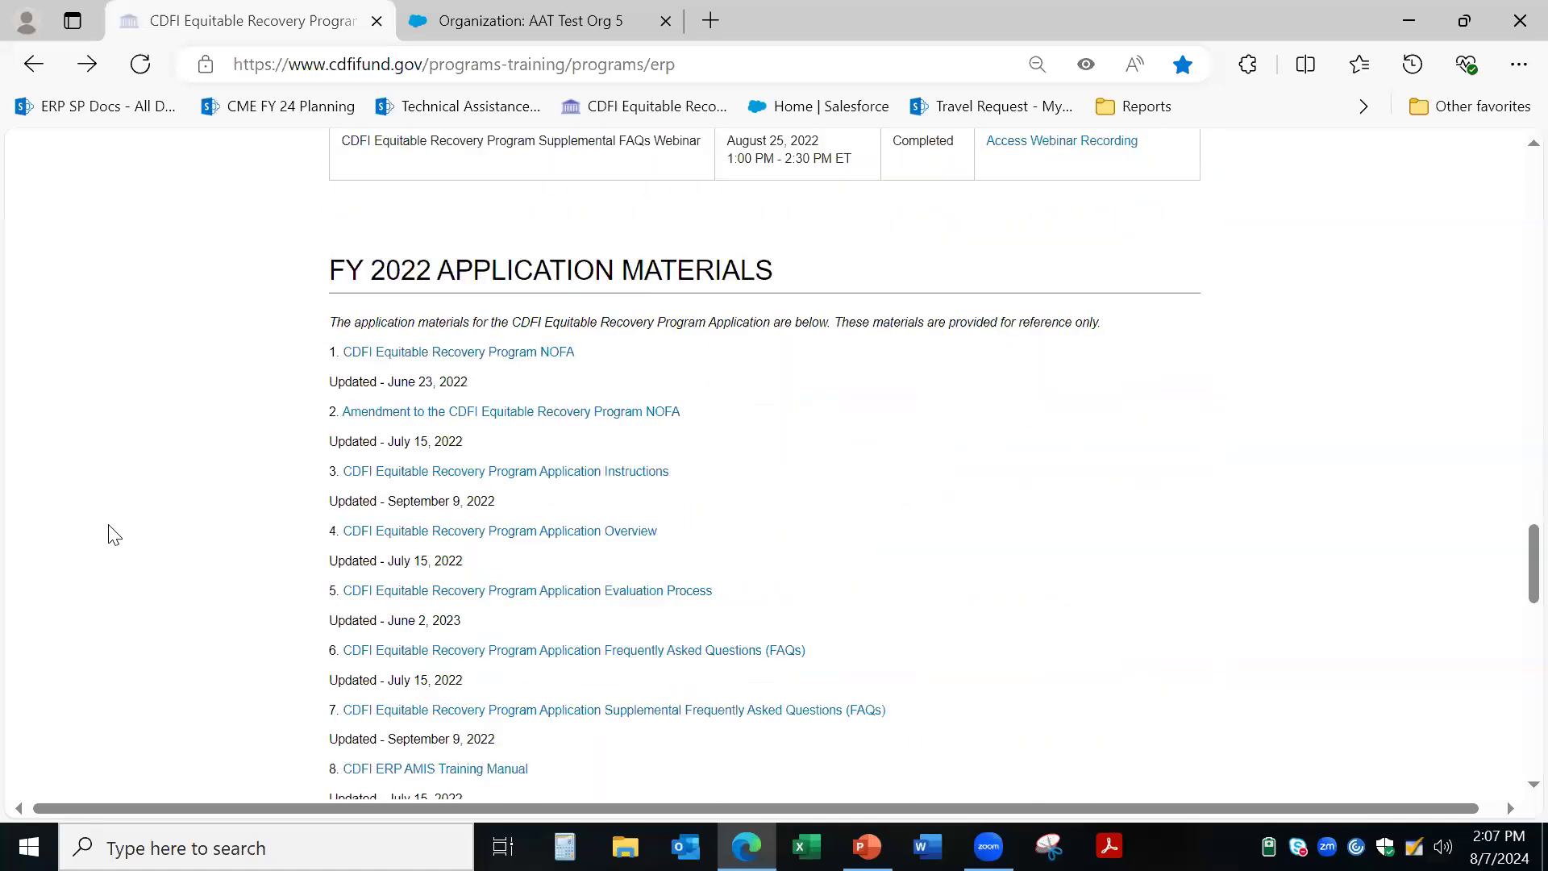
scroll(112, 535, down, 7)
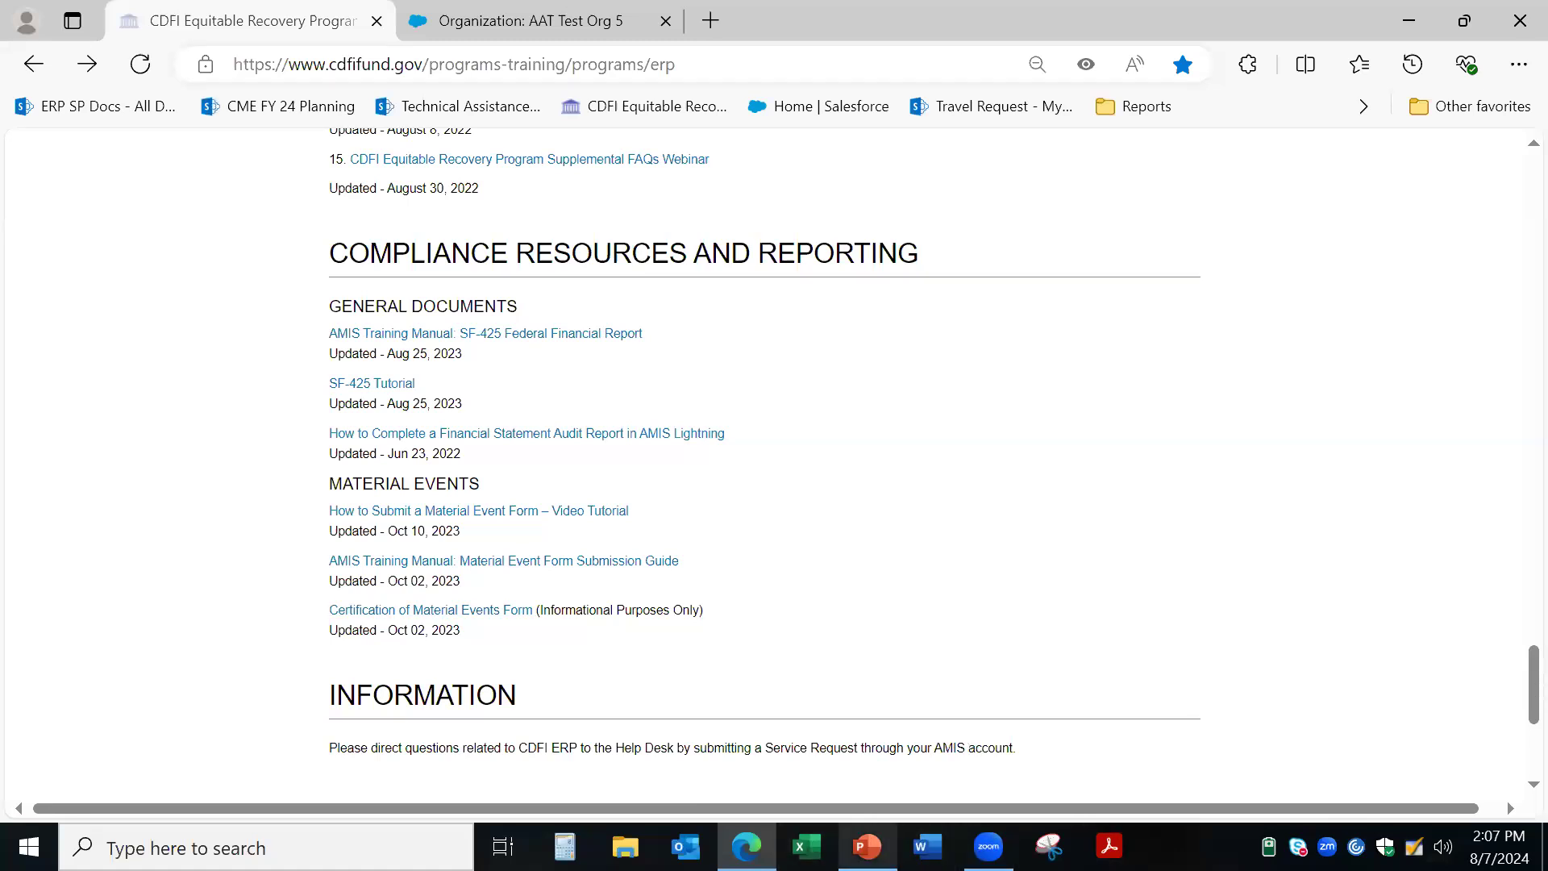
Step: Switch to the PowerPoint slide show to view the Annual Reporting slide, and return to the Edge browser
key(alt+Tab)
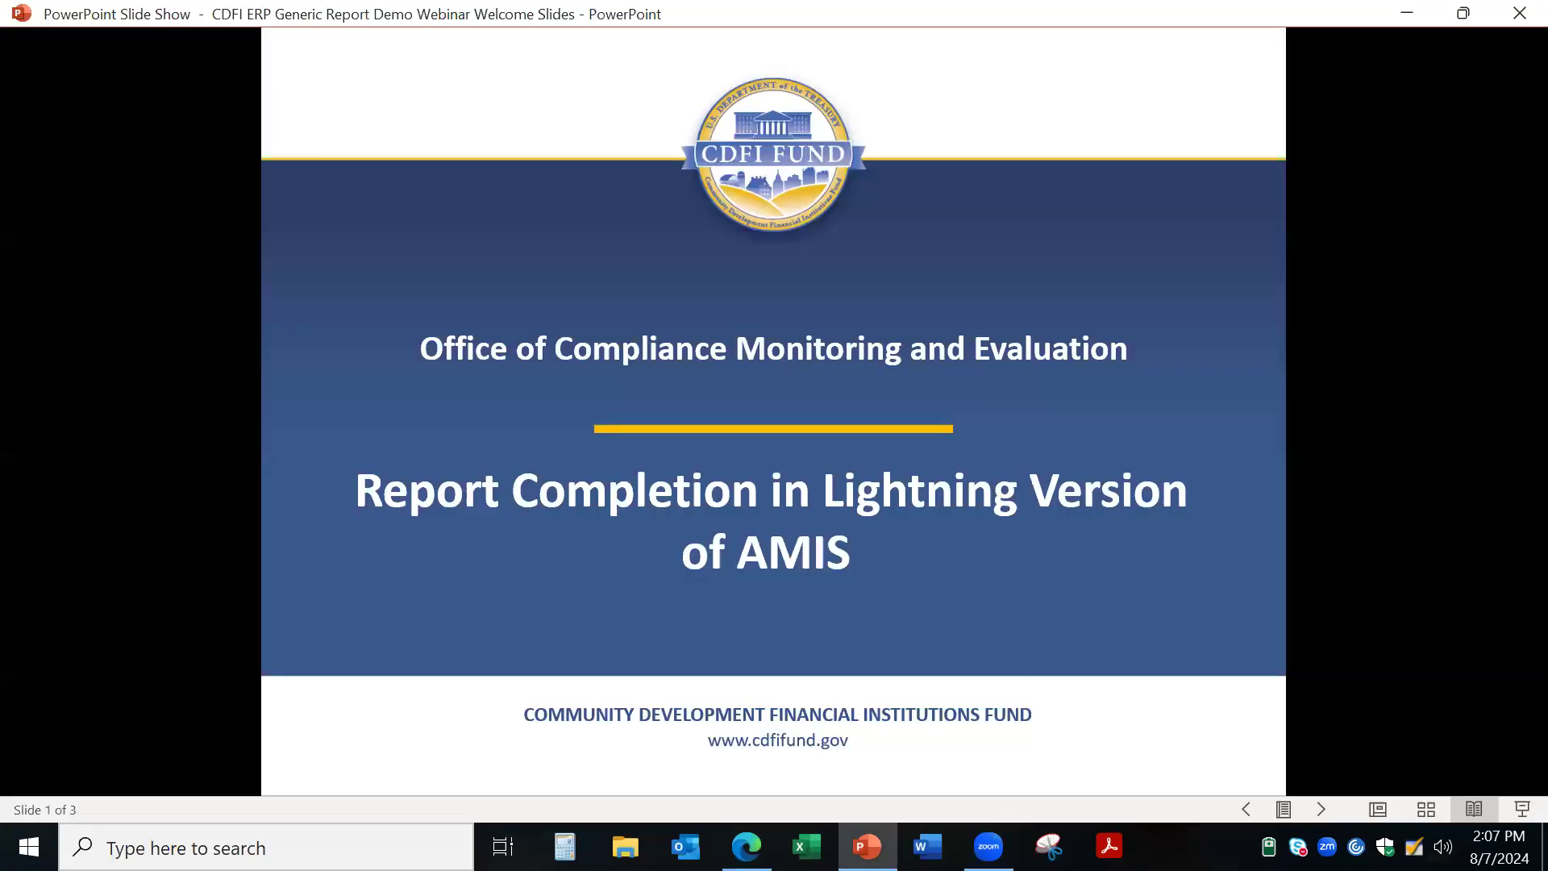
click(1323, 810)
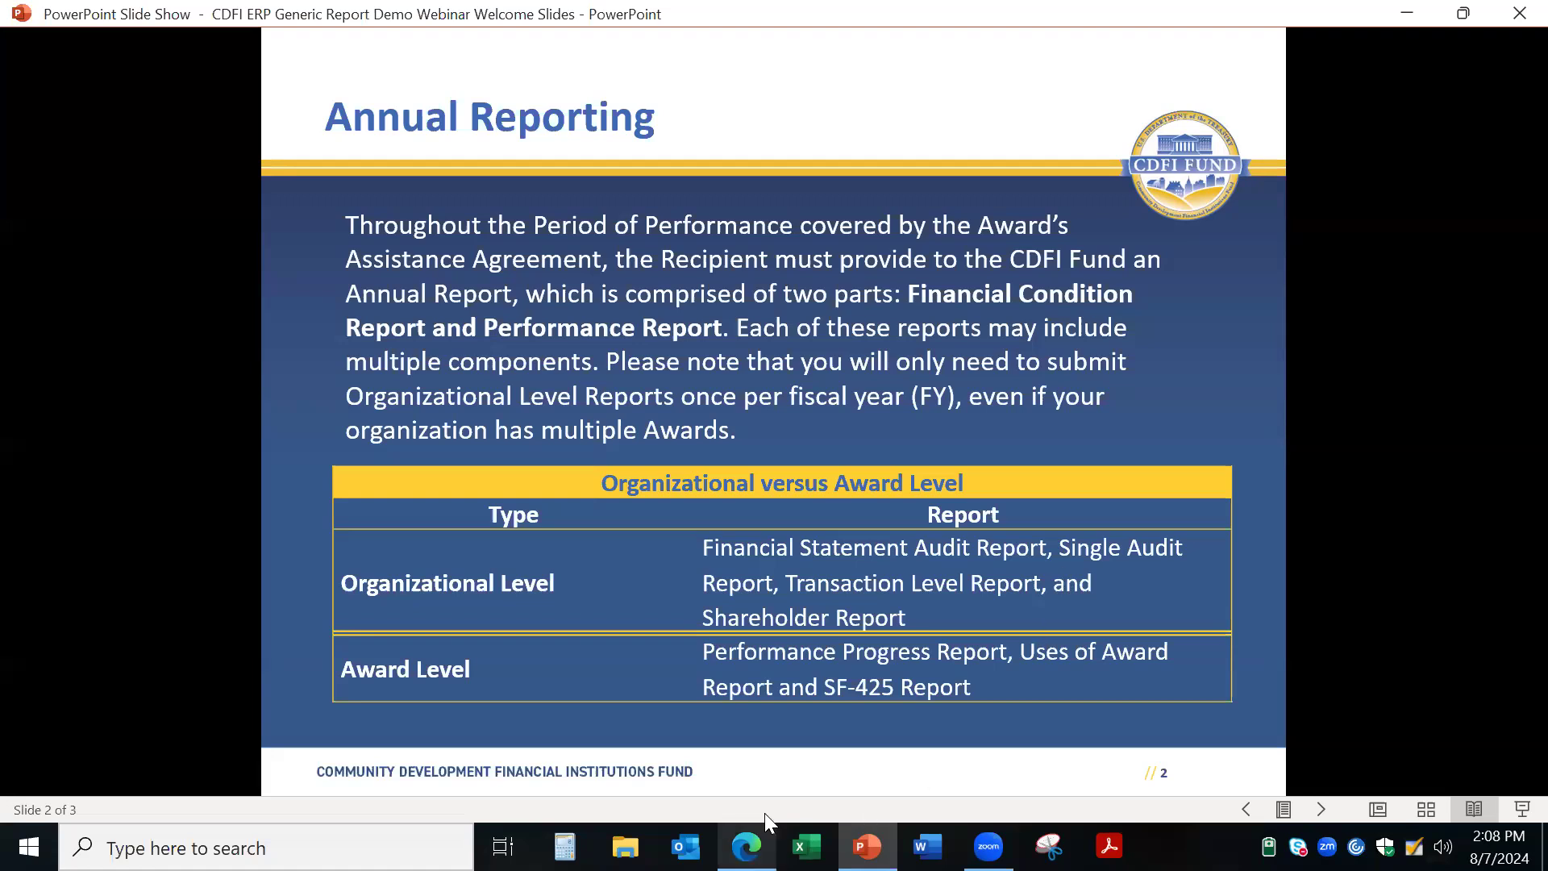
key(alt+Tab)
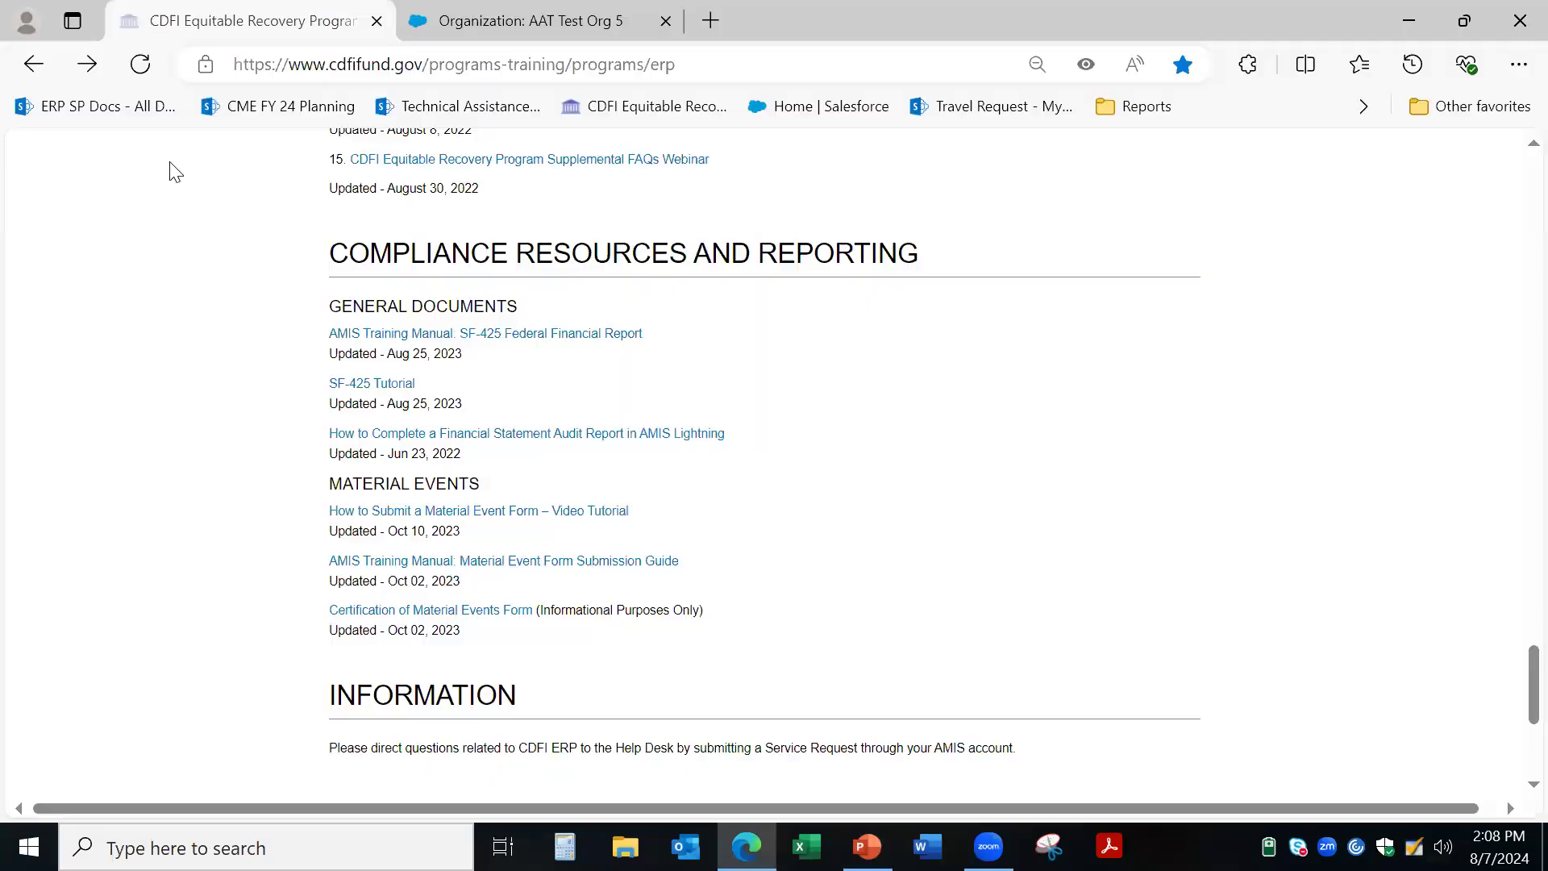
Step: In AMIS, list all awards and open the 2022 ERP award record of AAT Test Org 5
click(487, 16)
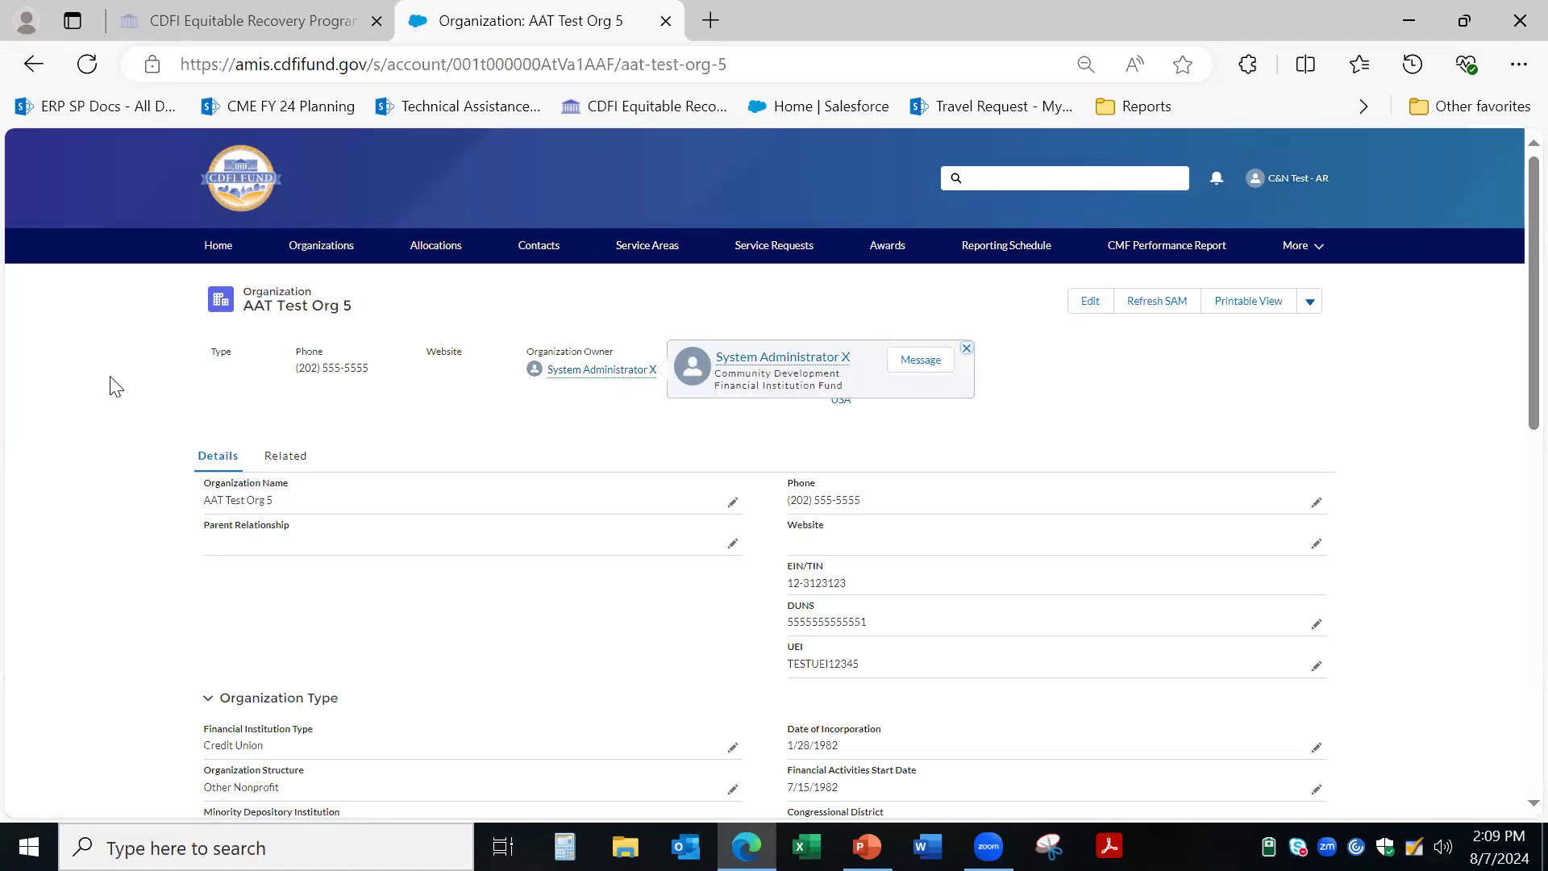
click(880, 260)
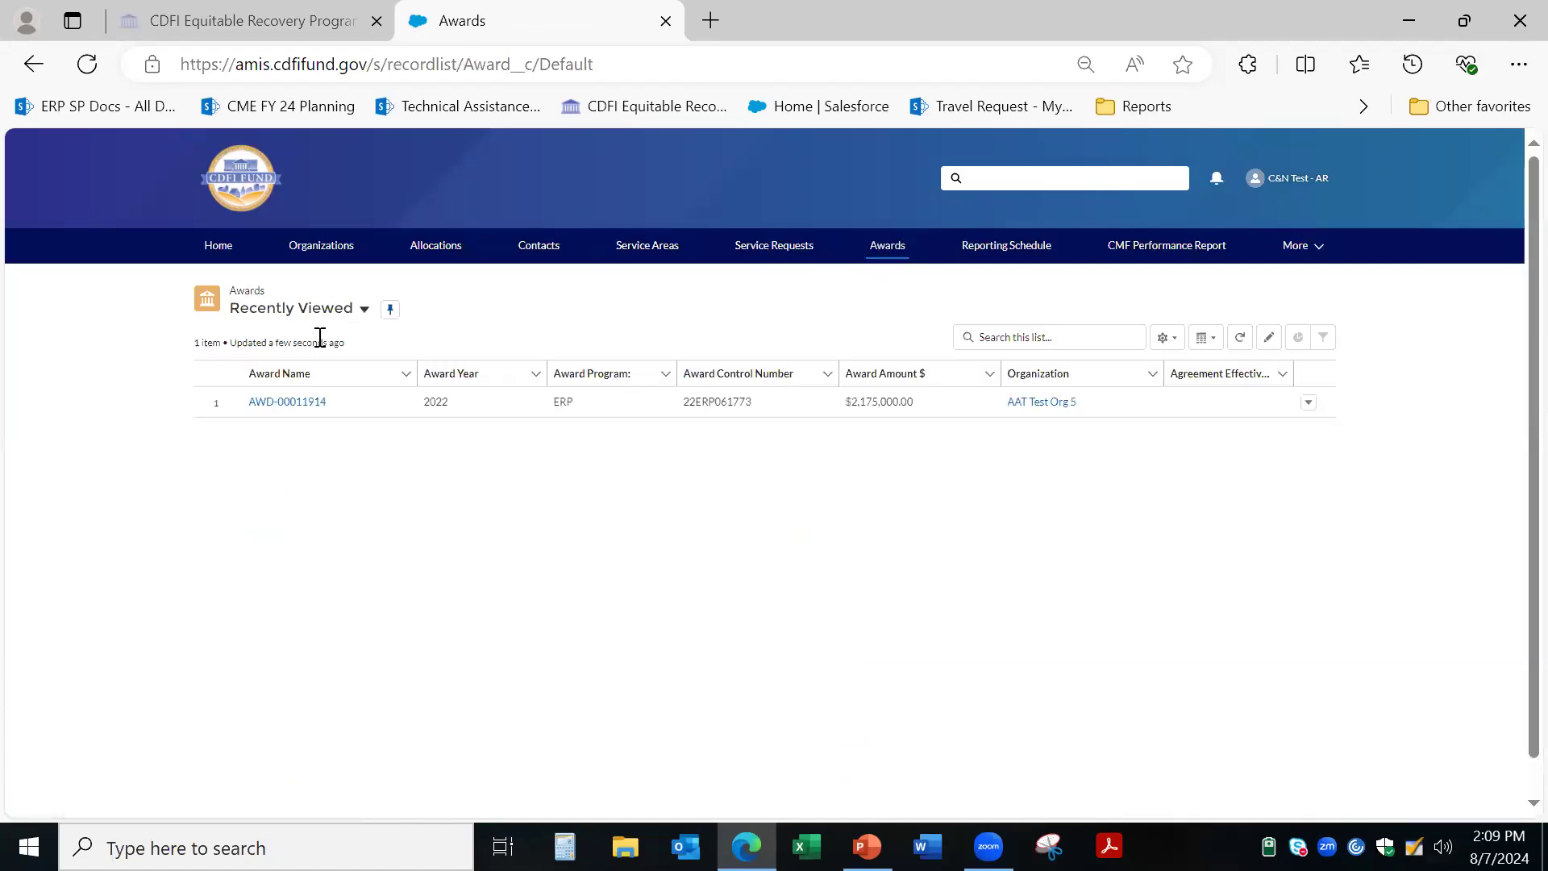
click(364, 310)
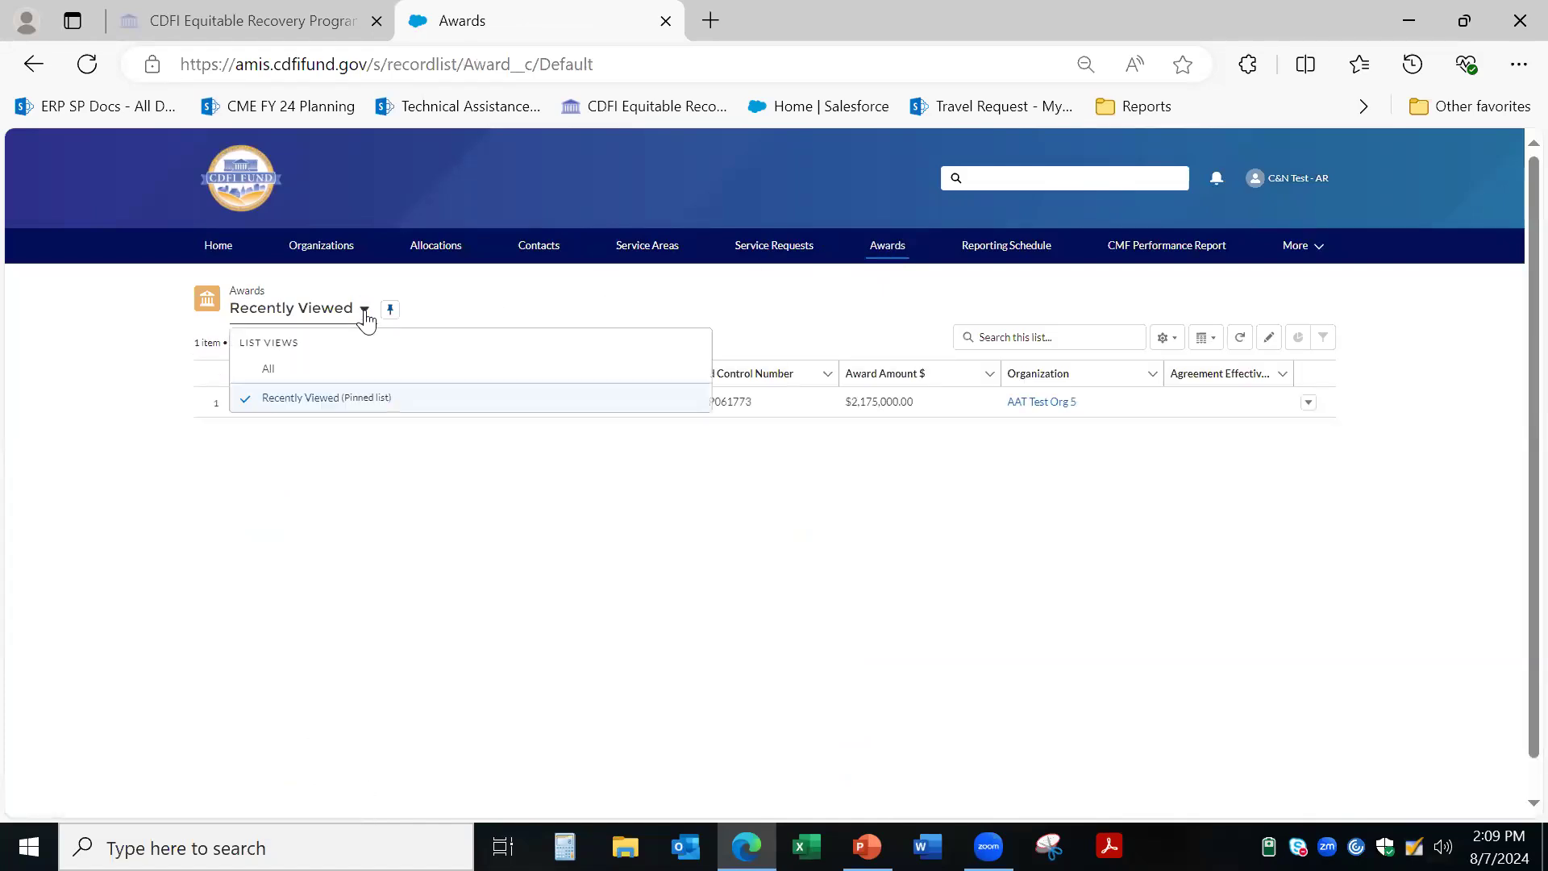
click(295, 374)
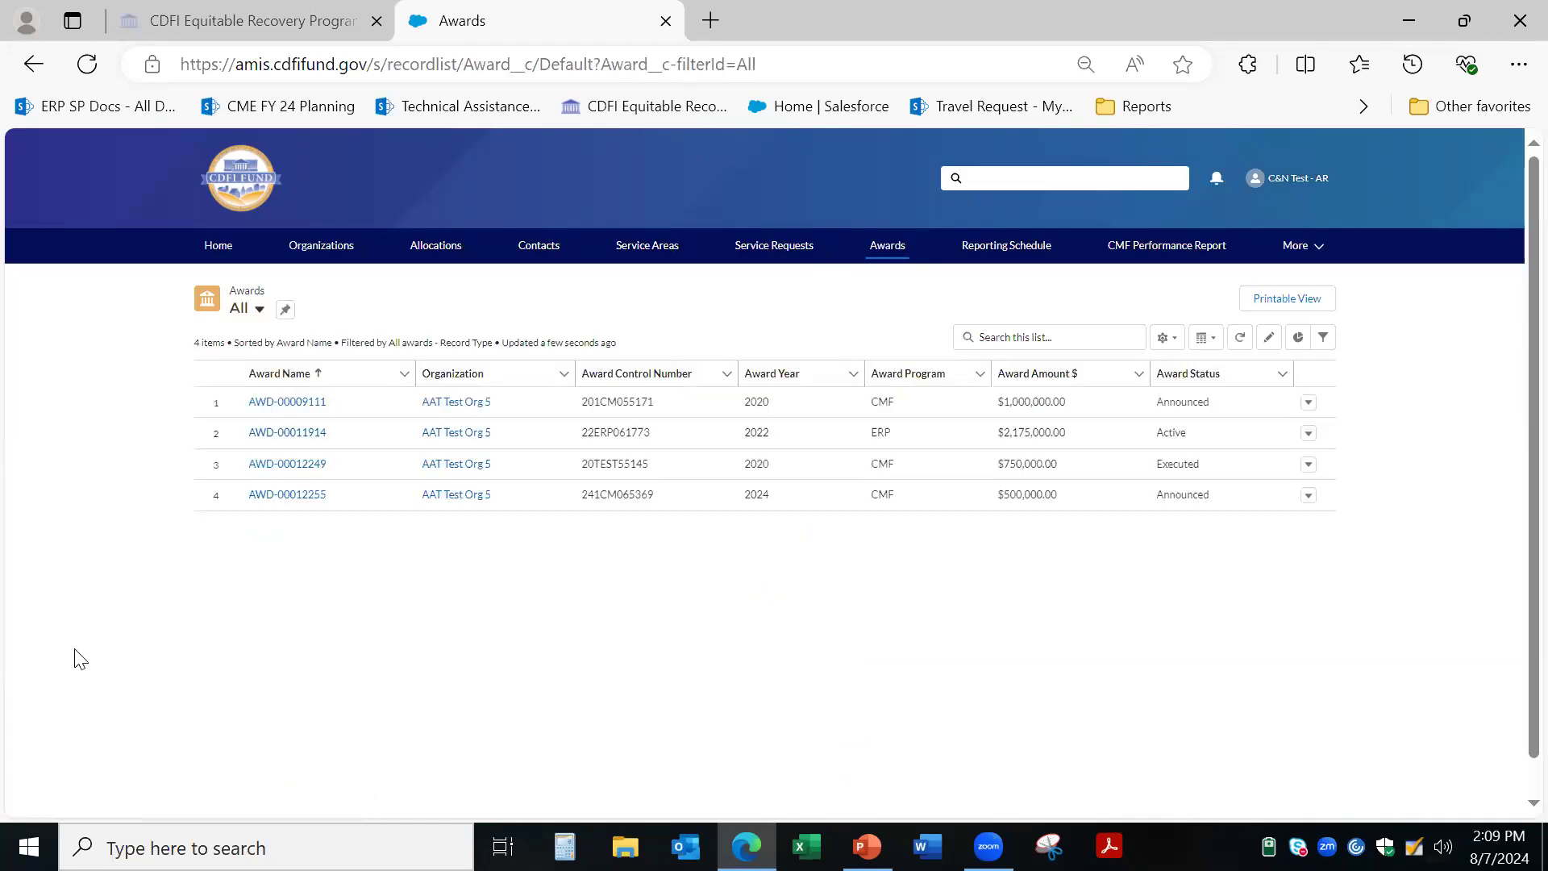
click(273, 433)
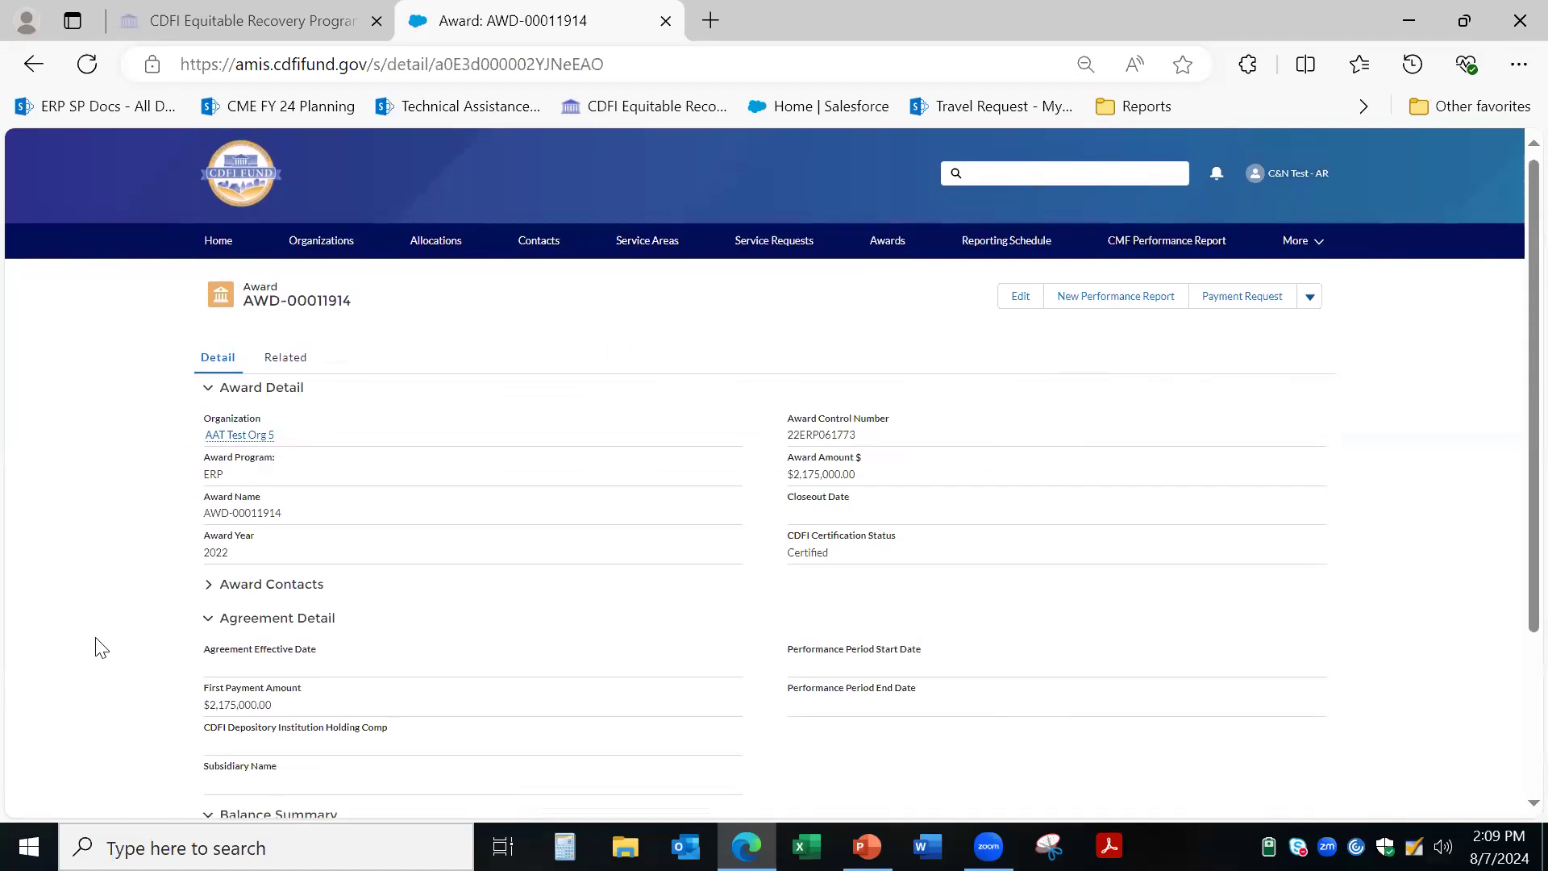
Step: Open a new Use of Award form from the ERP award's related Uses of Award list
click(298, 360)
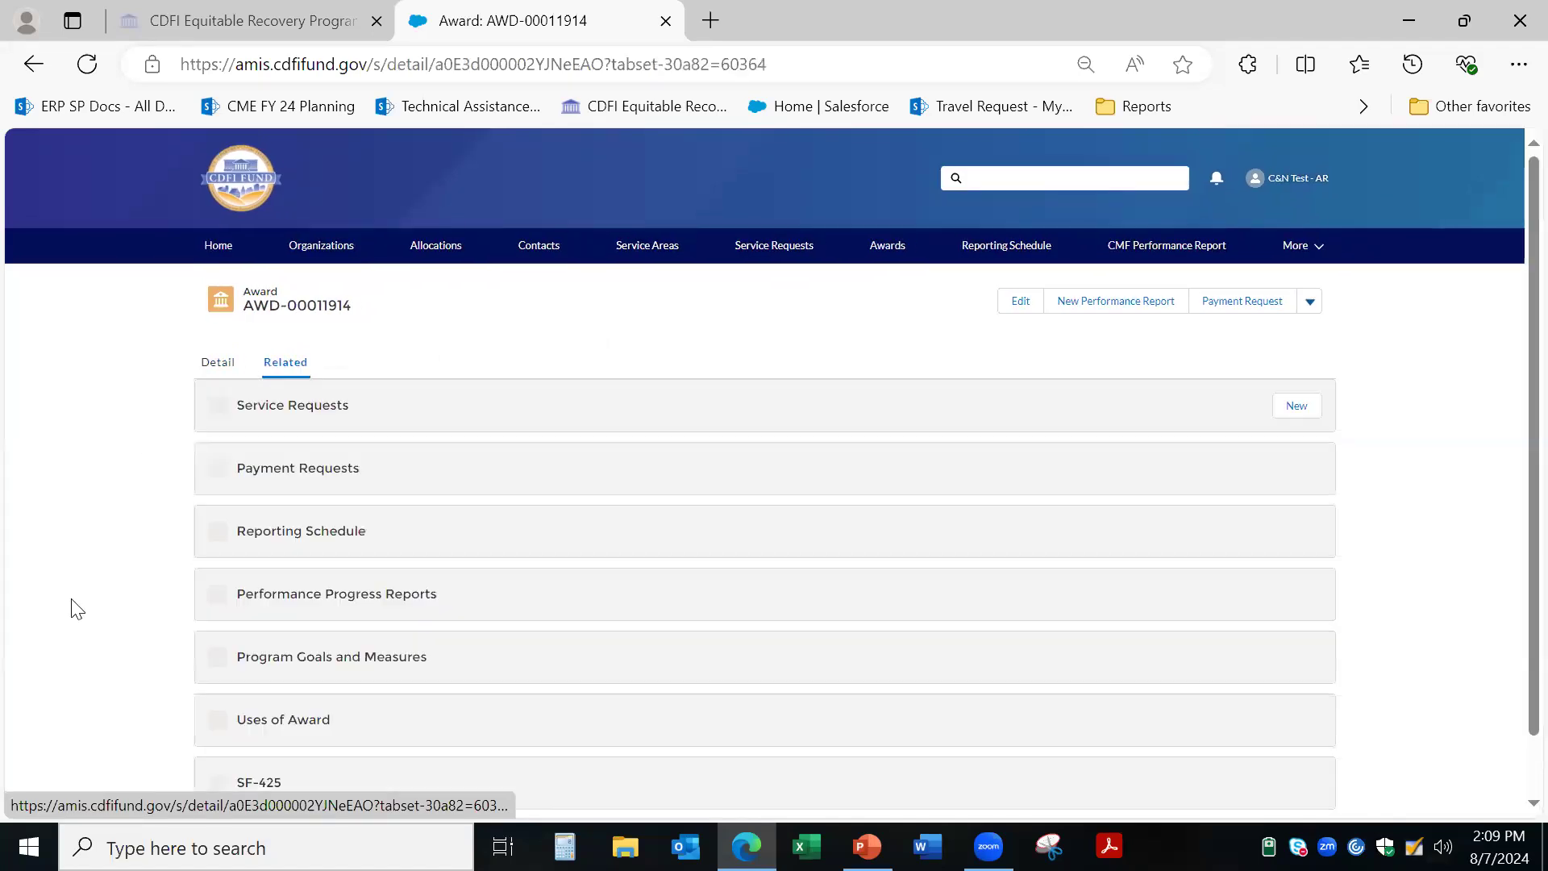
scroll(76, 609, down, 3)
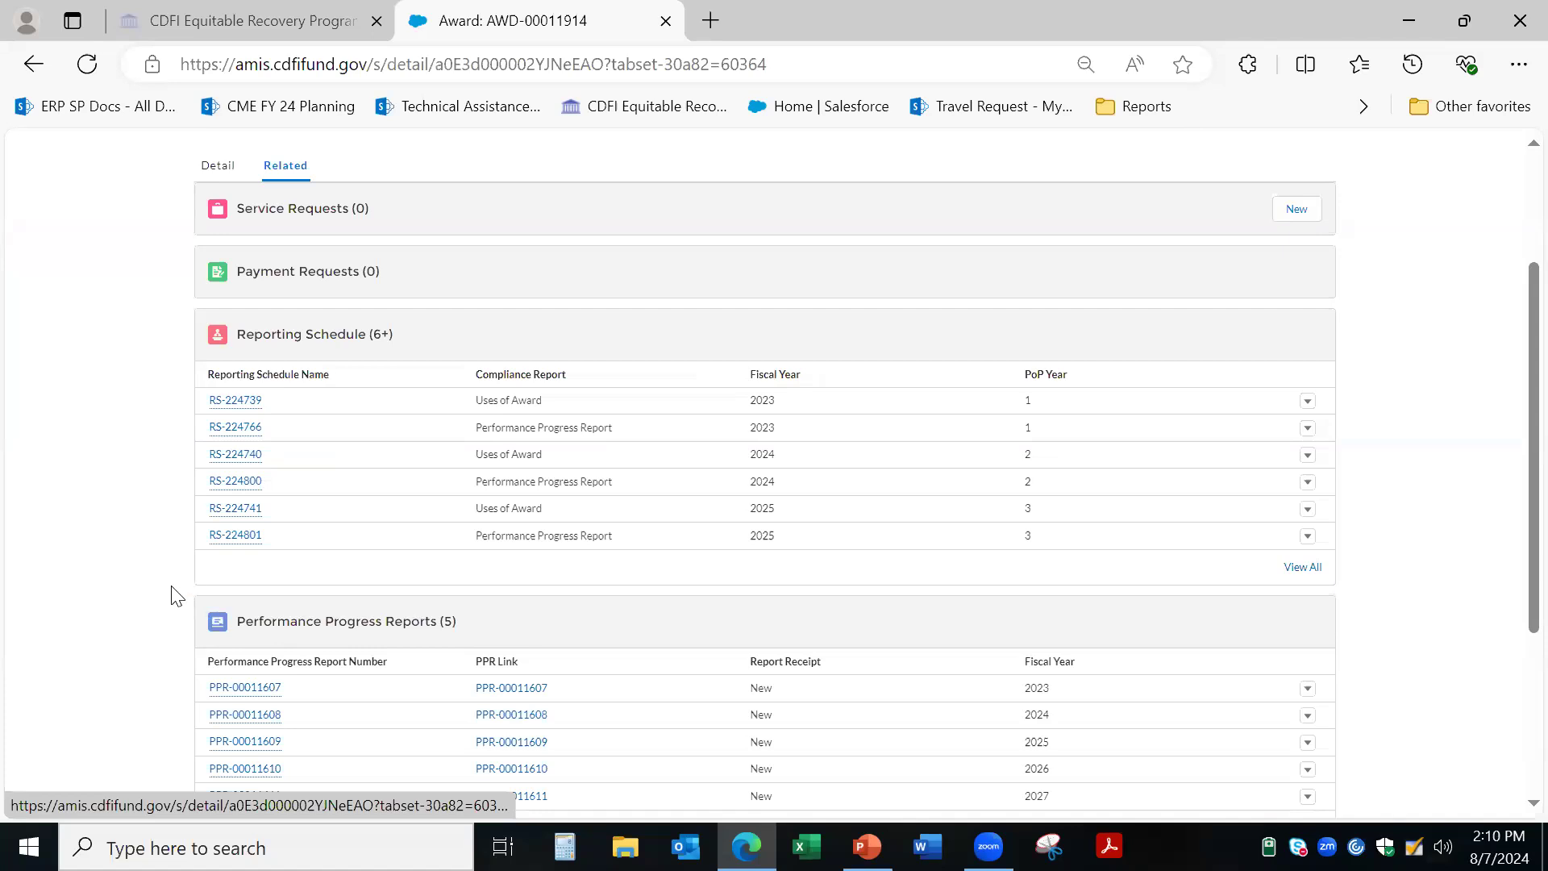
scroll(174, 597, down, 4)
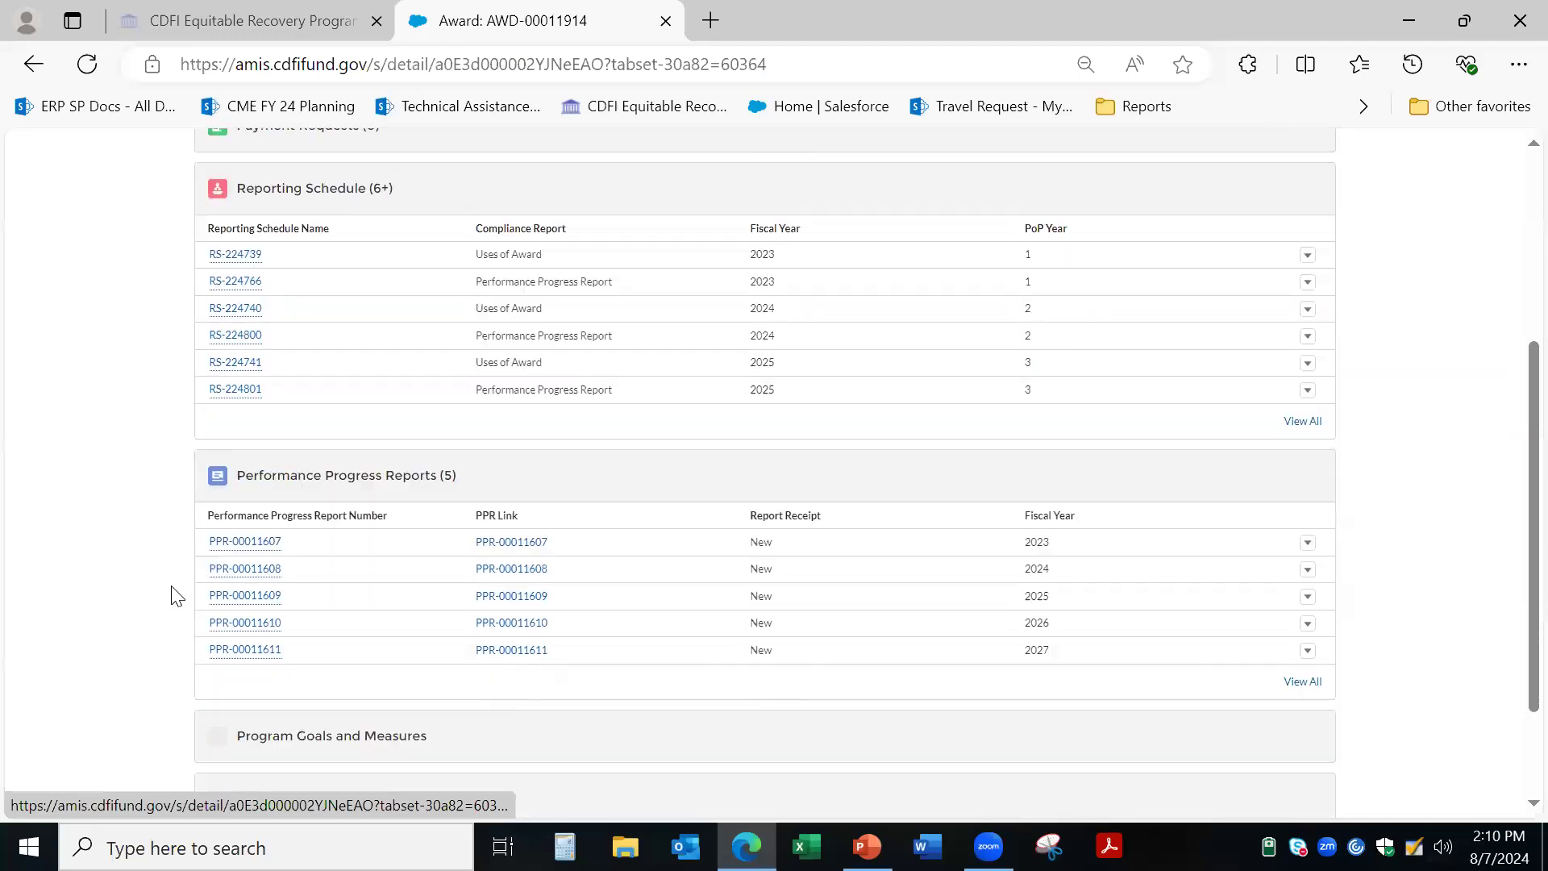
scroll(174, 597, down, 3)
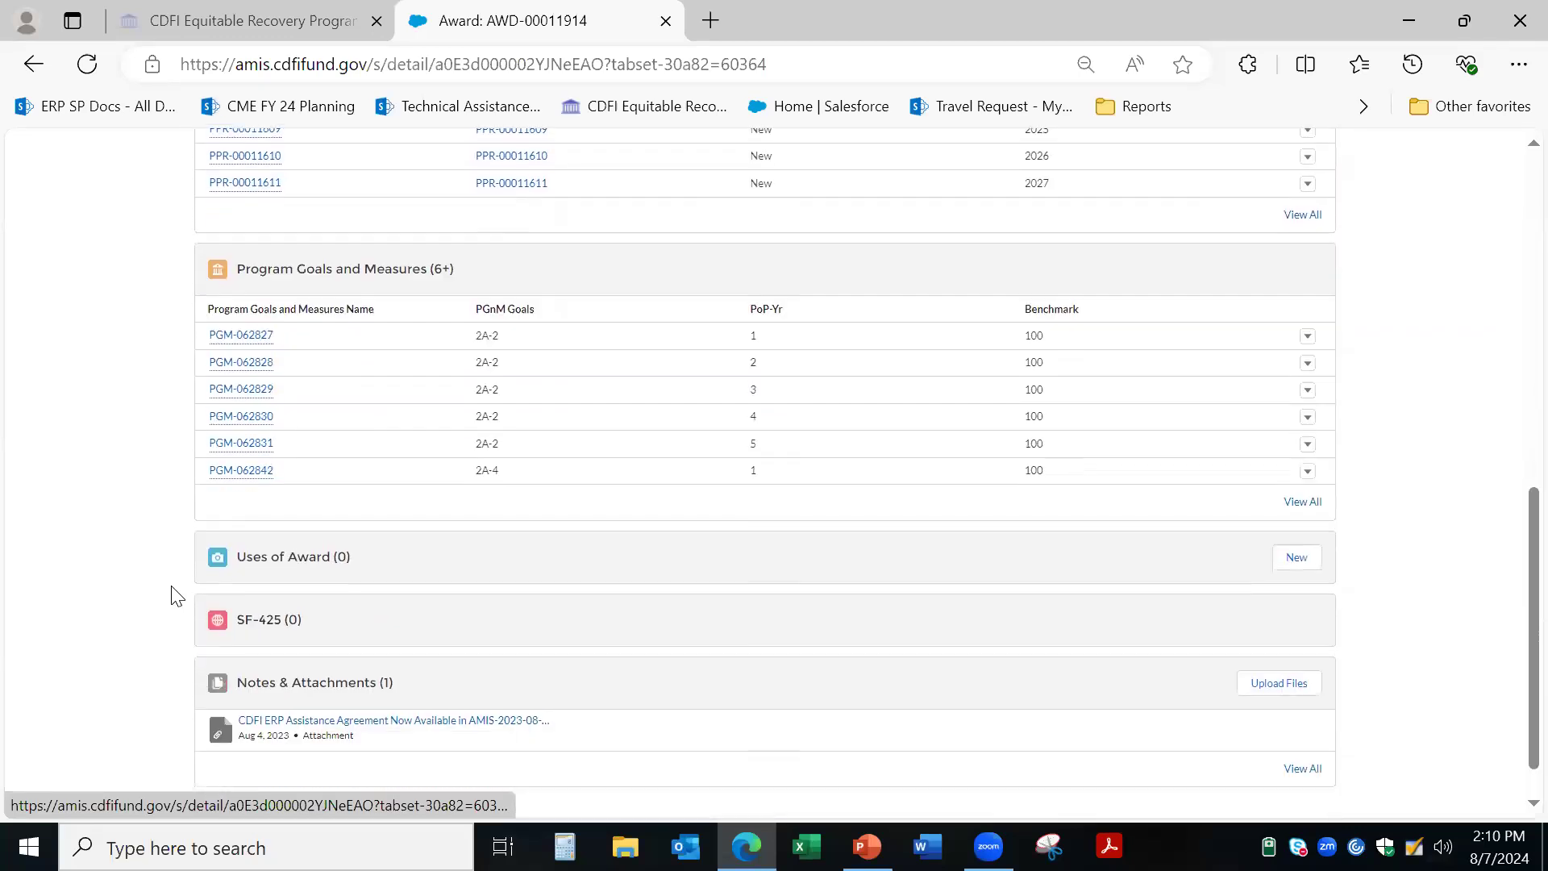
scroll(174, 596, down, 1)
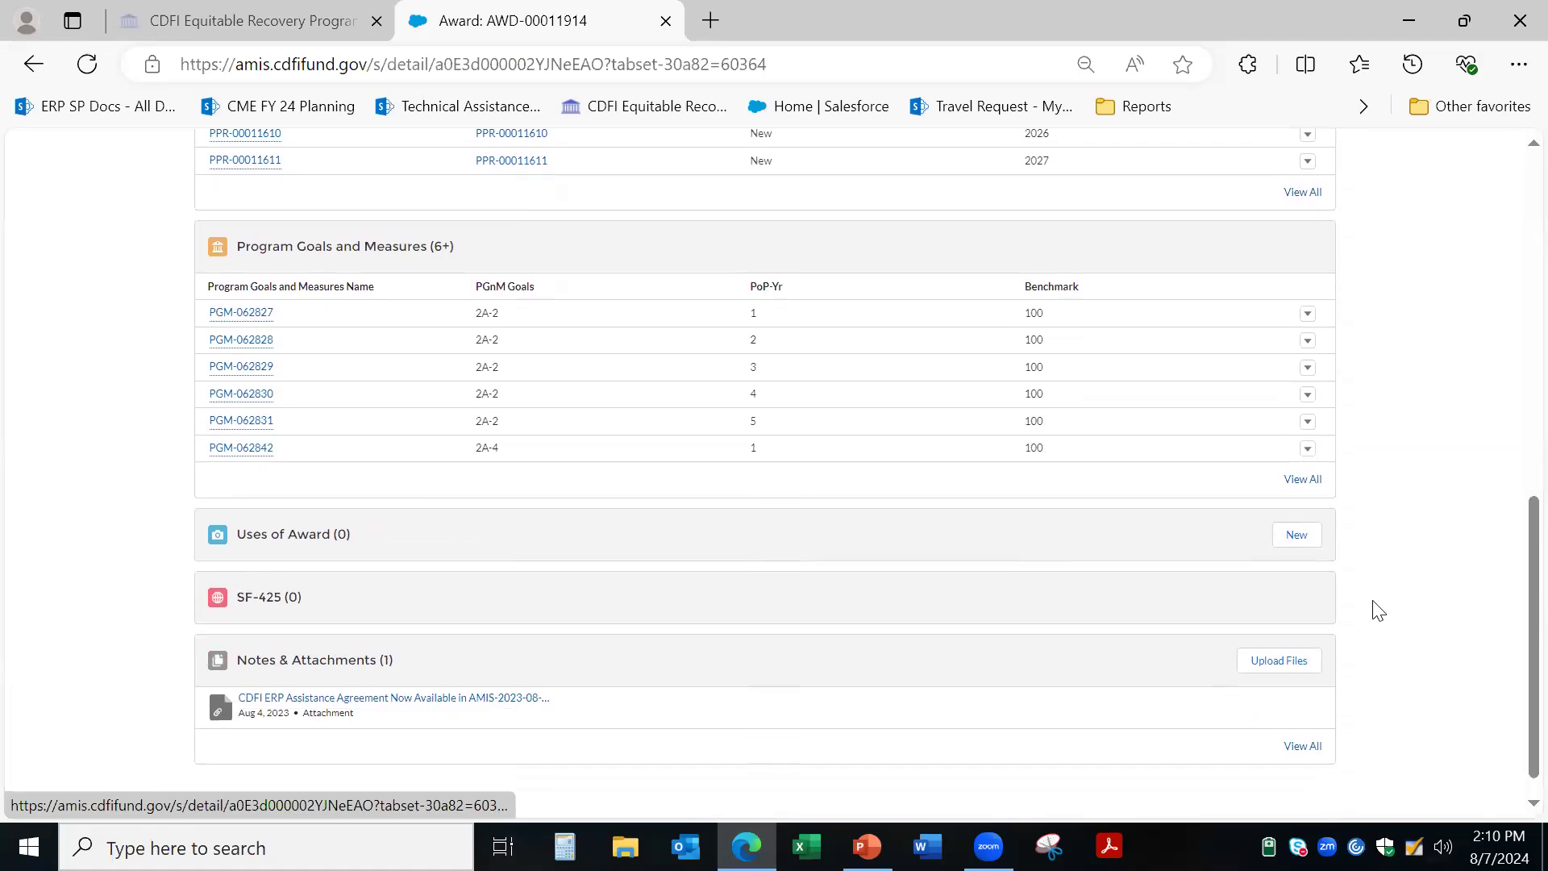
click(1300, 535)
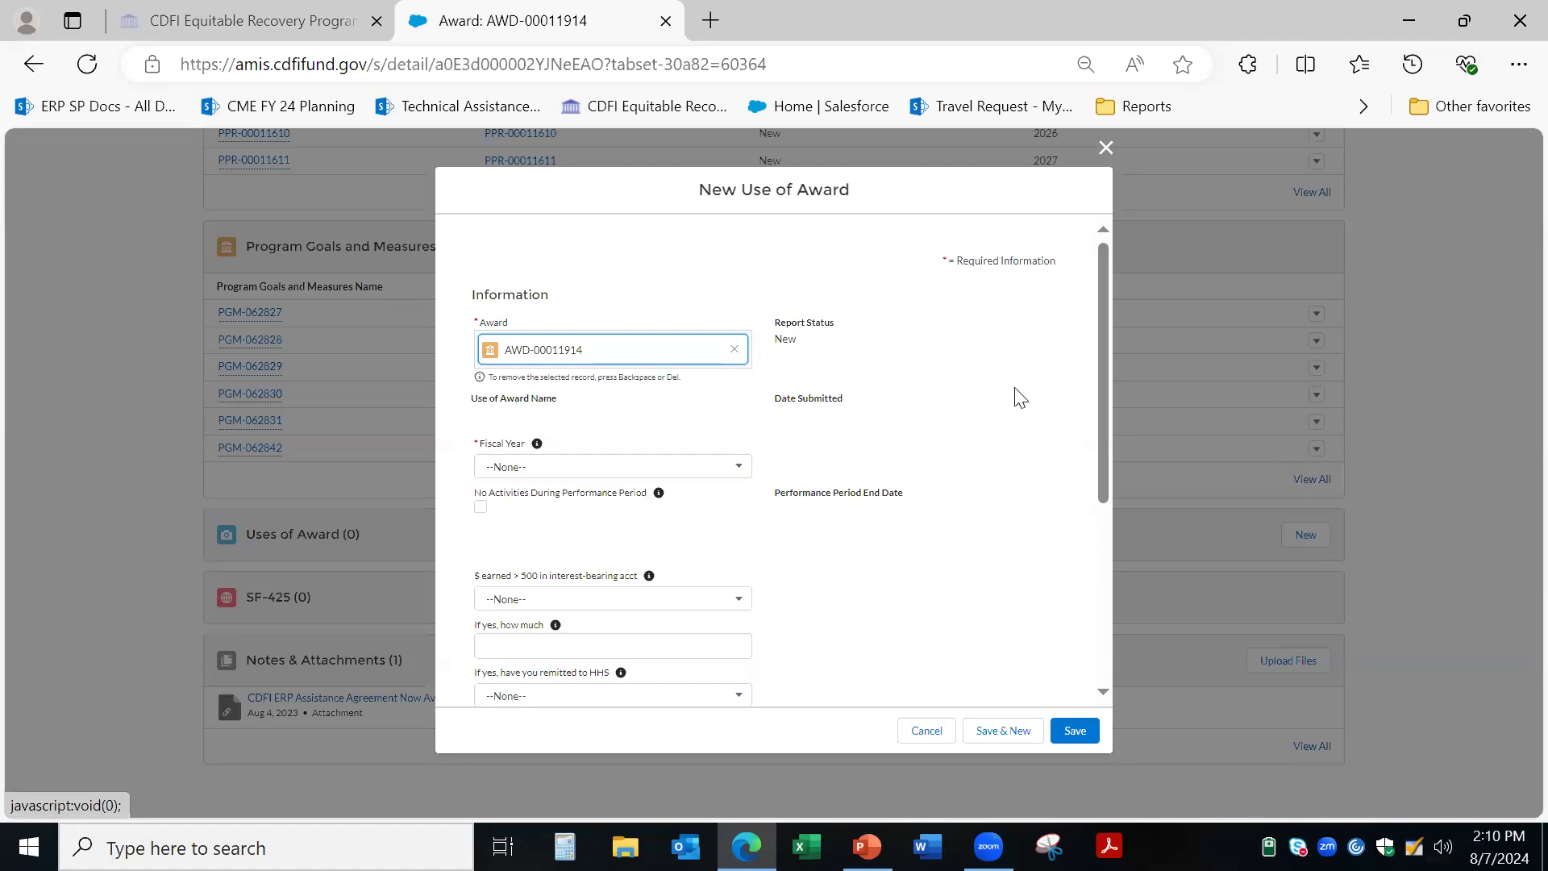
Step: Set the fiscal year of the new Use of Award to 2023
click(742, 476)
scroll(670, 632, down, 1)
scroll(670, 632, down, 2)
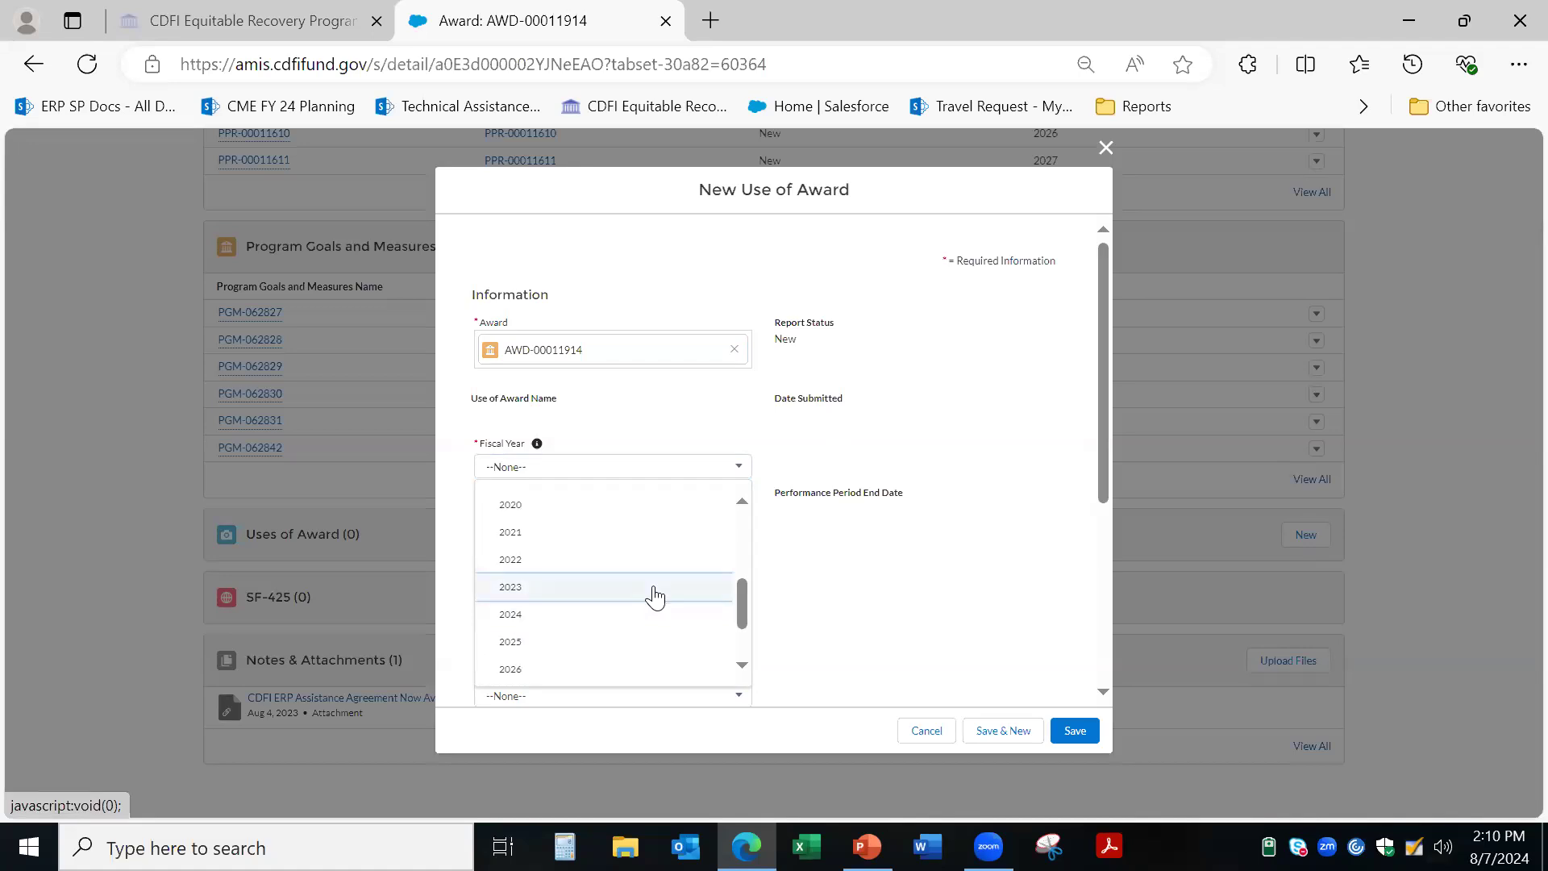
click(654, 595)
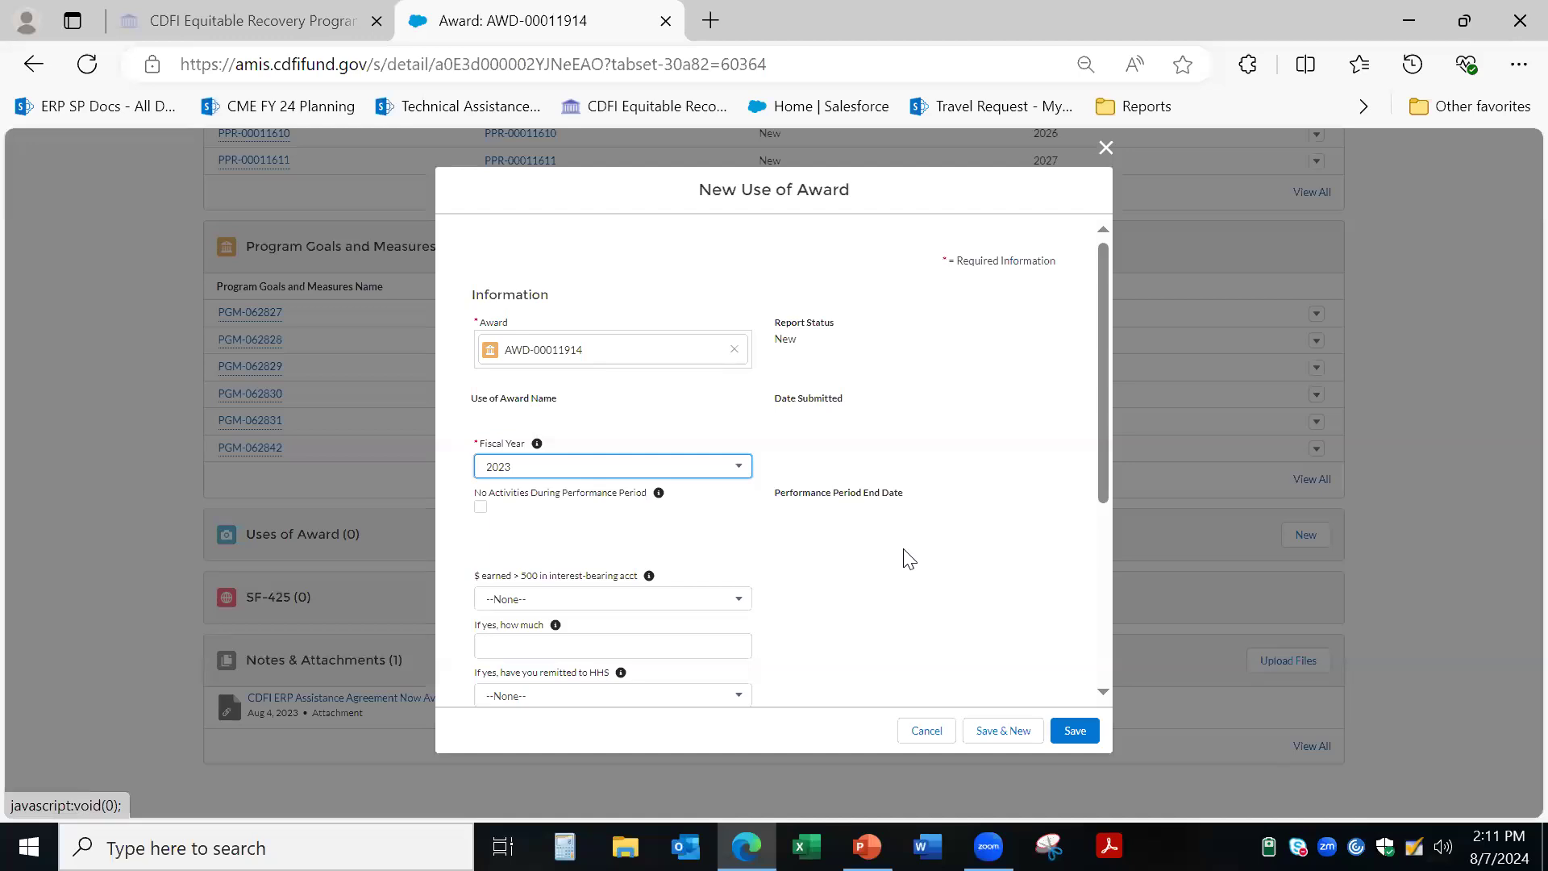
Step: Tick and clear No Activities During Performance Period, and review the remaining Use of Award fields down to System Information
click(481, 510)
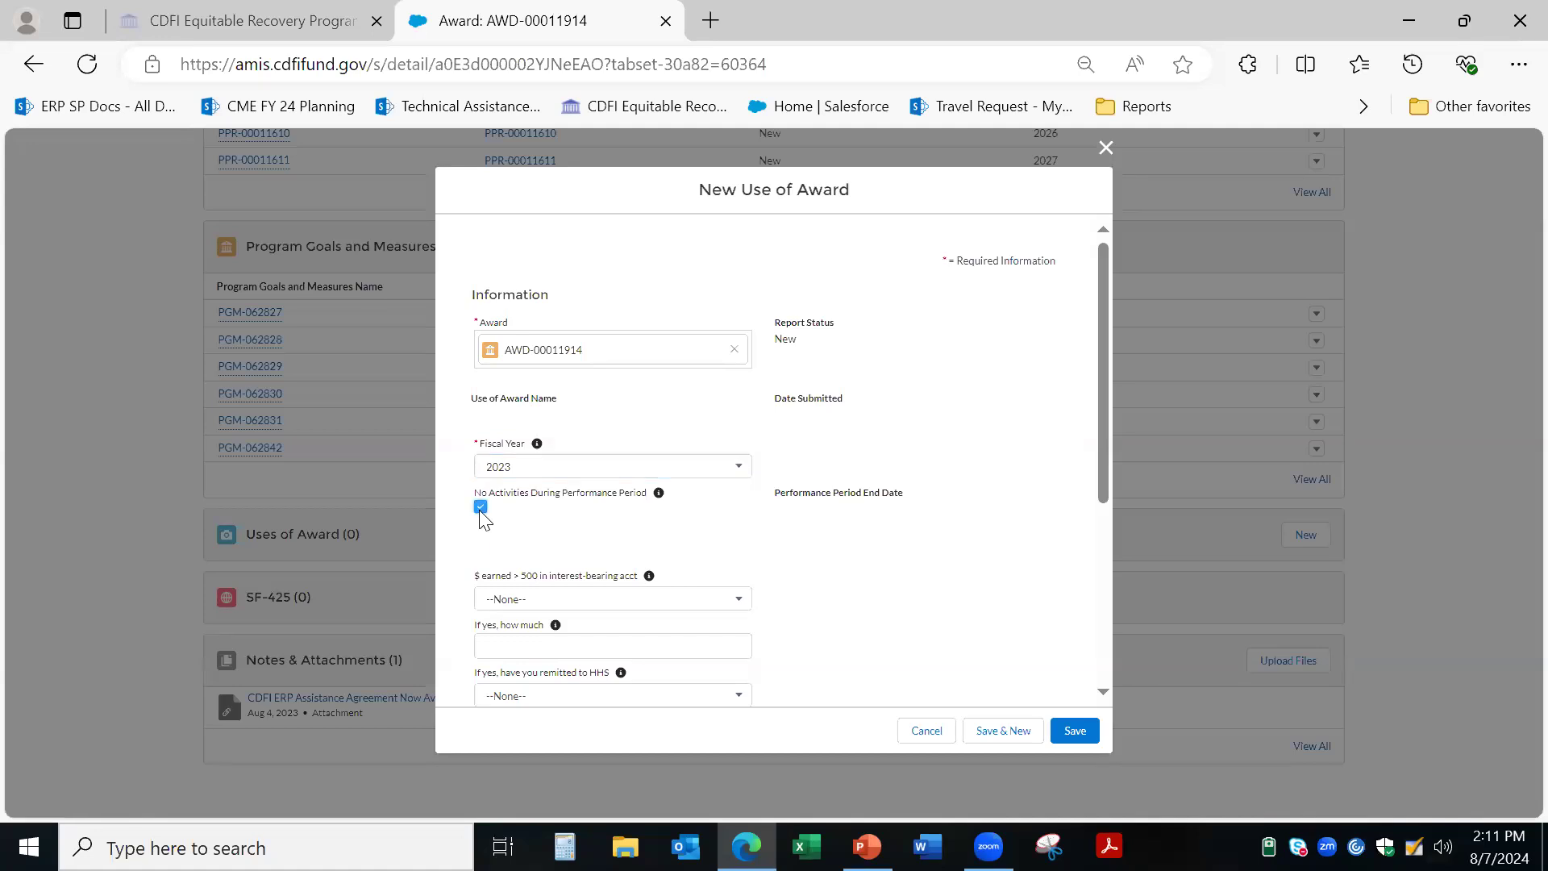
click(482, 510)
scroll(862, 583, down, 2)
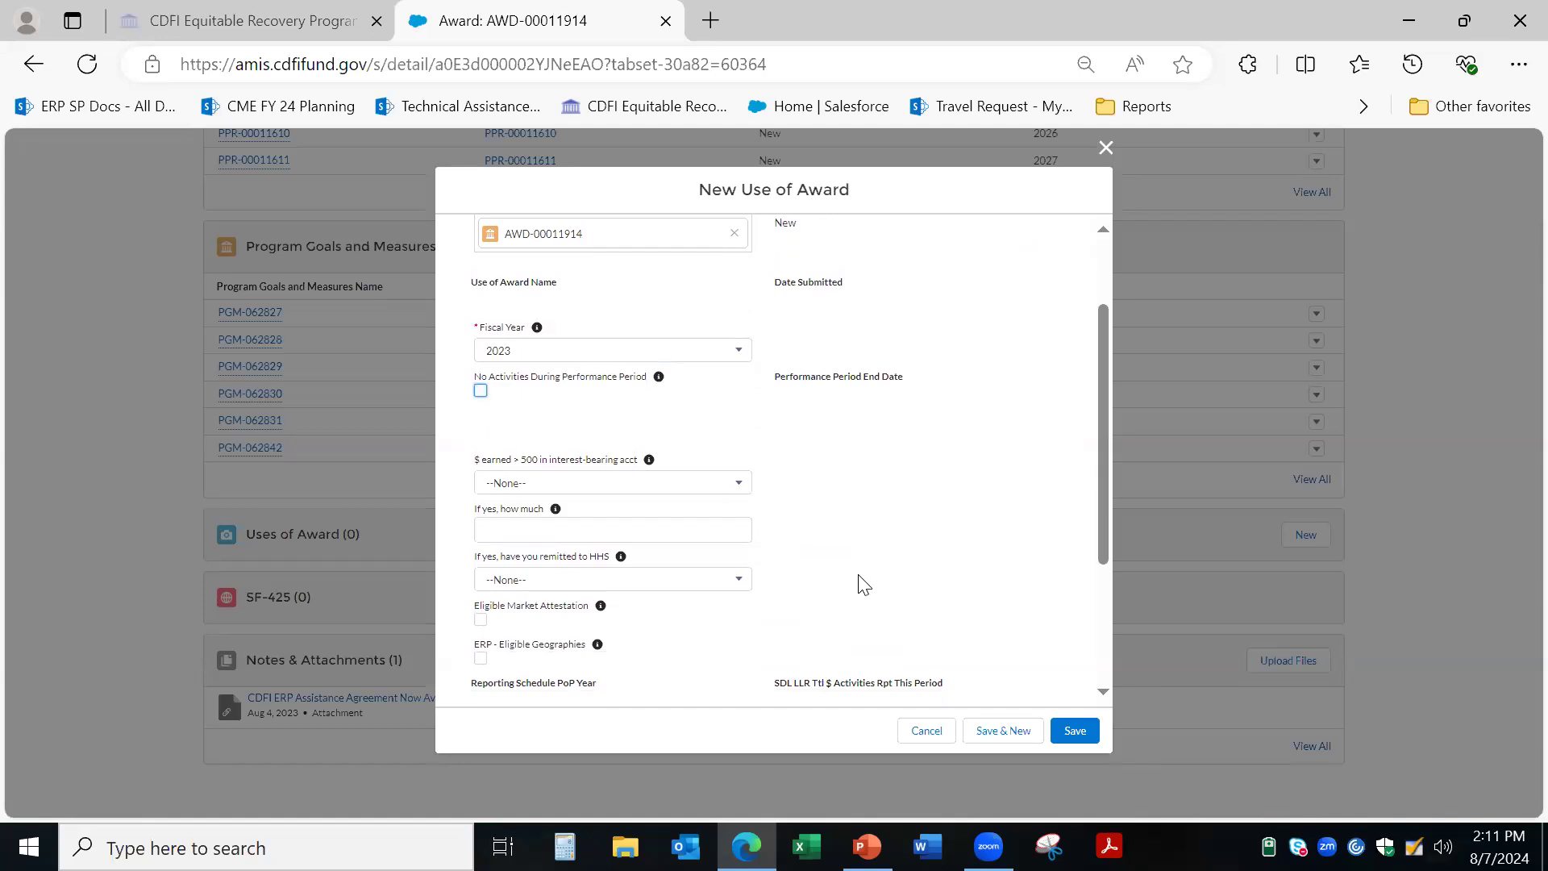
scroll(863, 582, down, 1)
scroll(864, 584, down, 1)
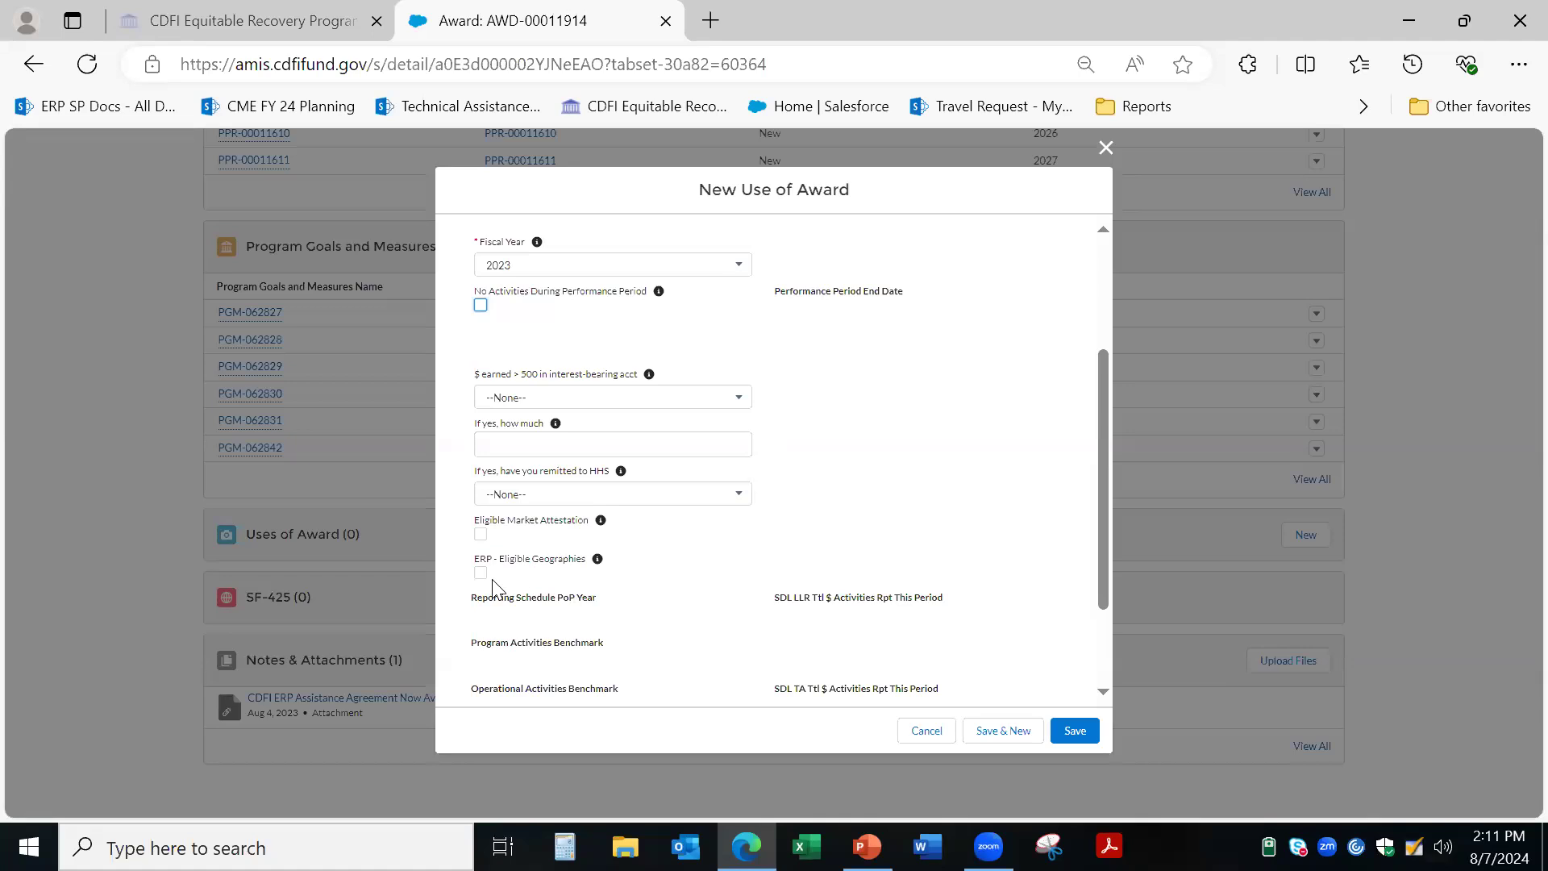
scroll(661, 609, down, 1)
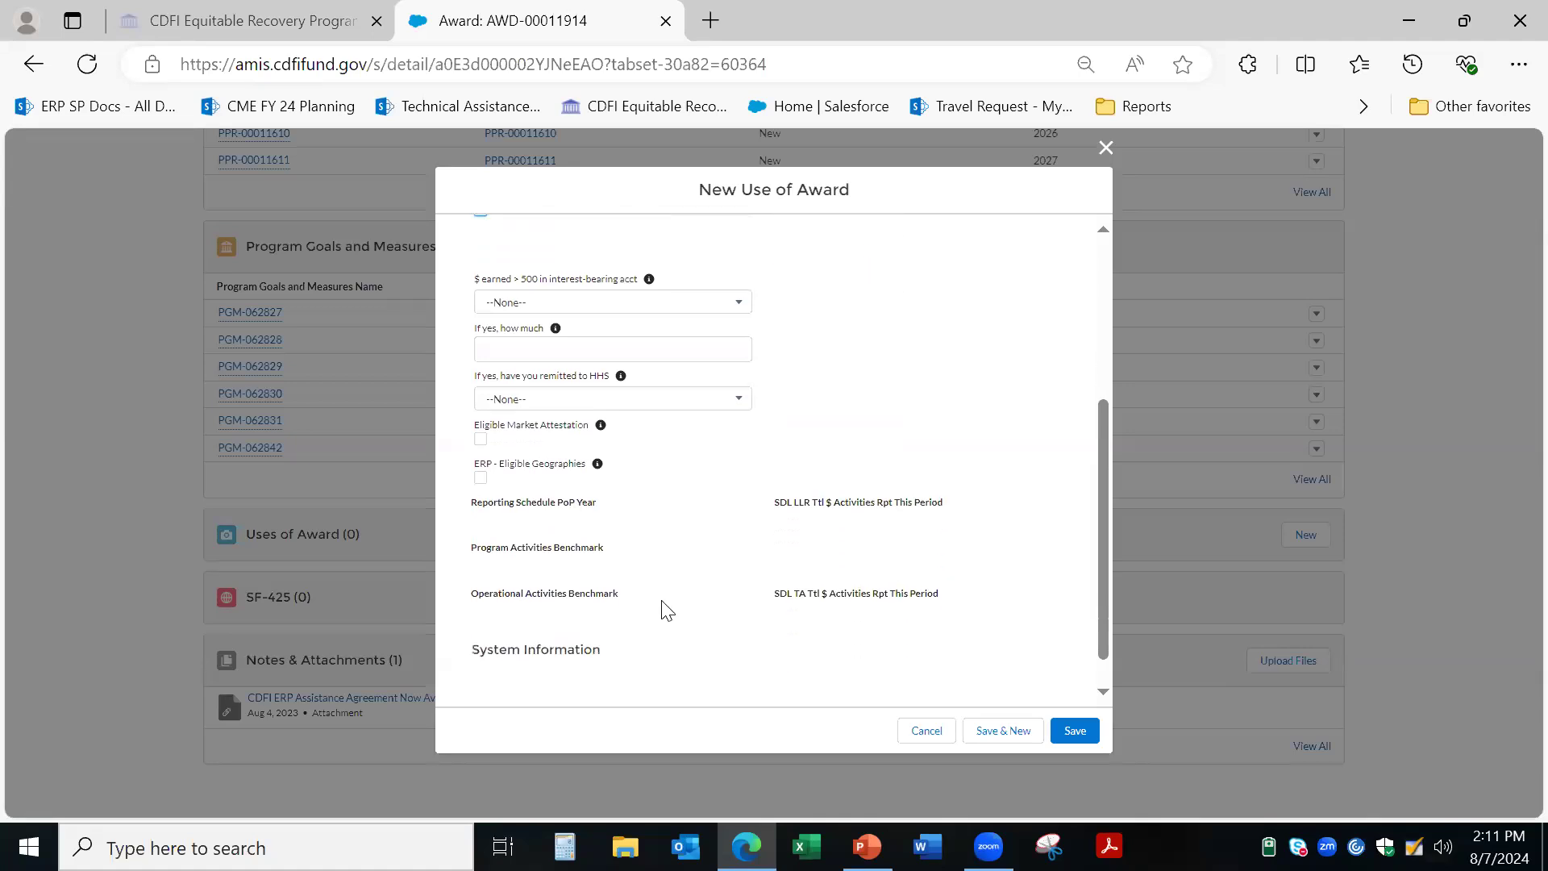
scroll(666, 611, down, 1)
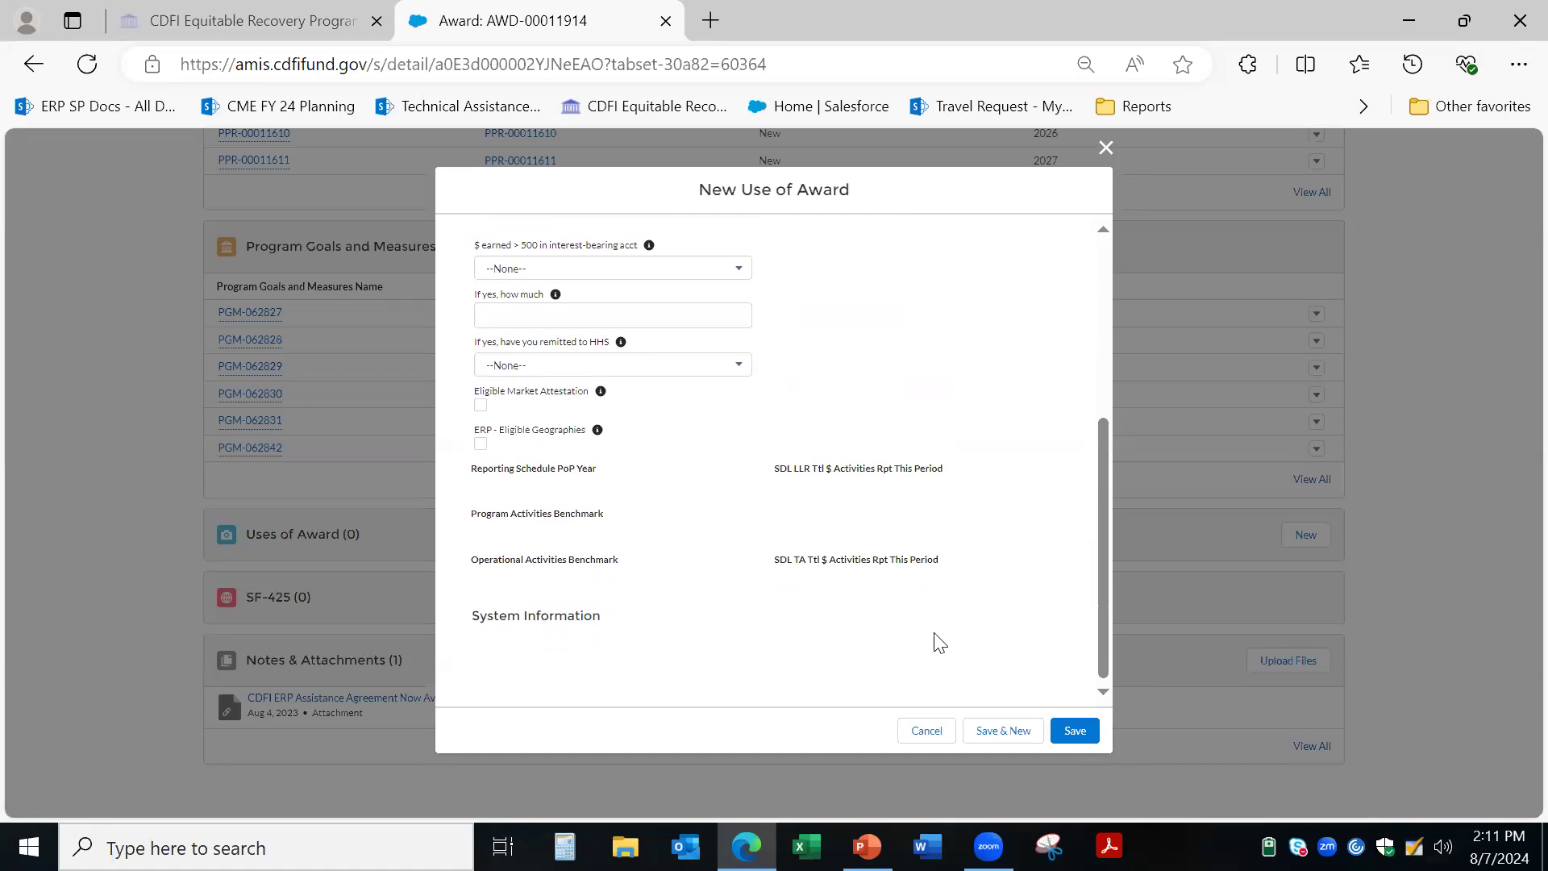
Step: Tick the ERP - Eligible Geographies attestation in the new Use of Award form
scroll(737, 648, up, 2)
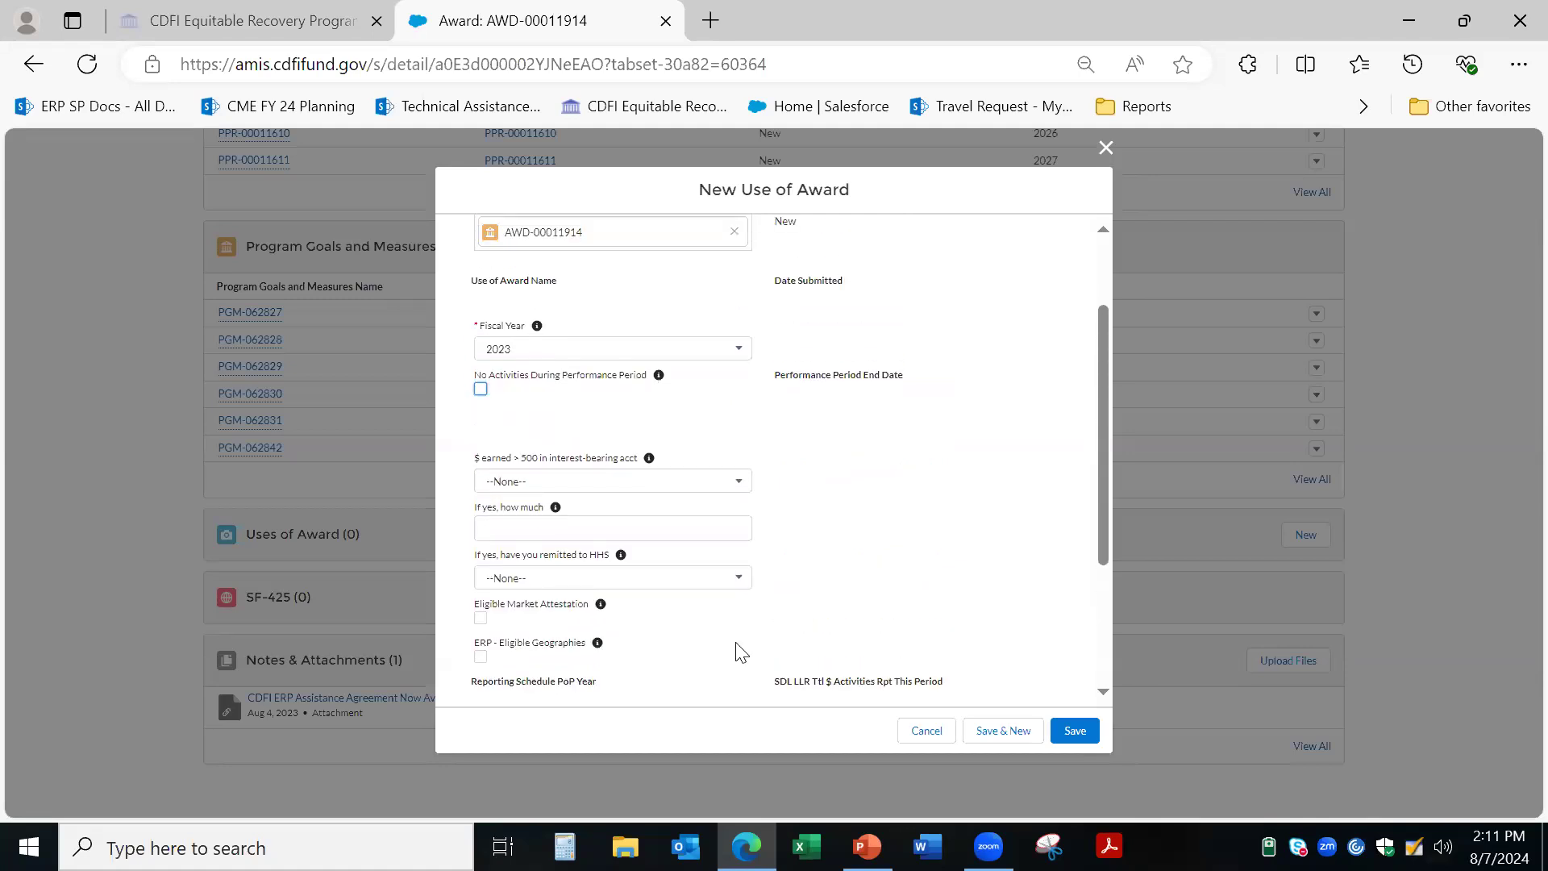
click(480, 658)
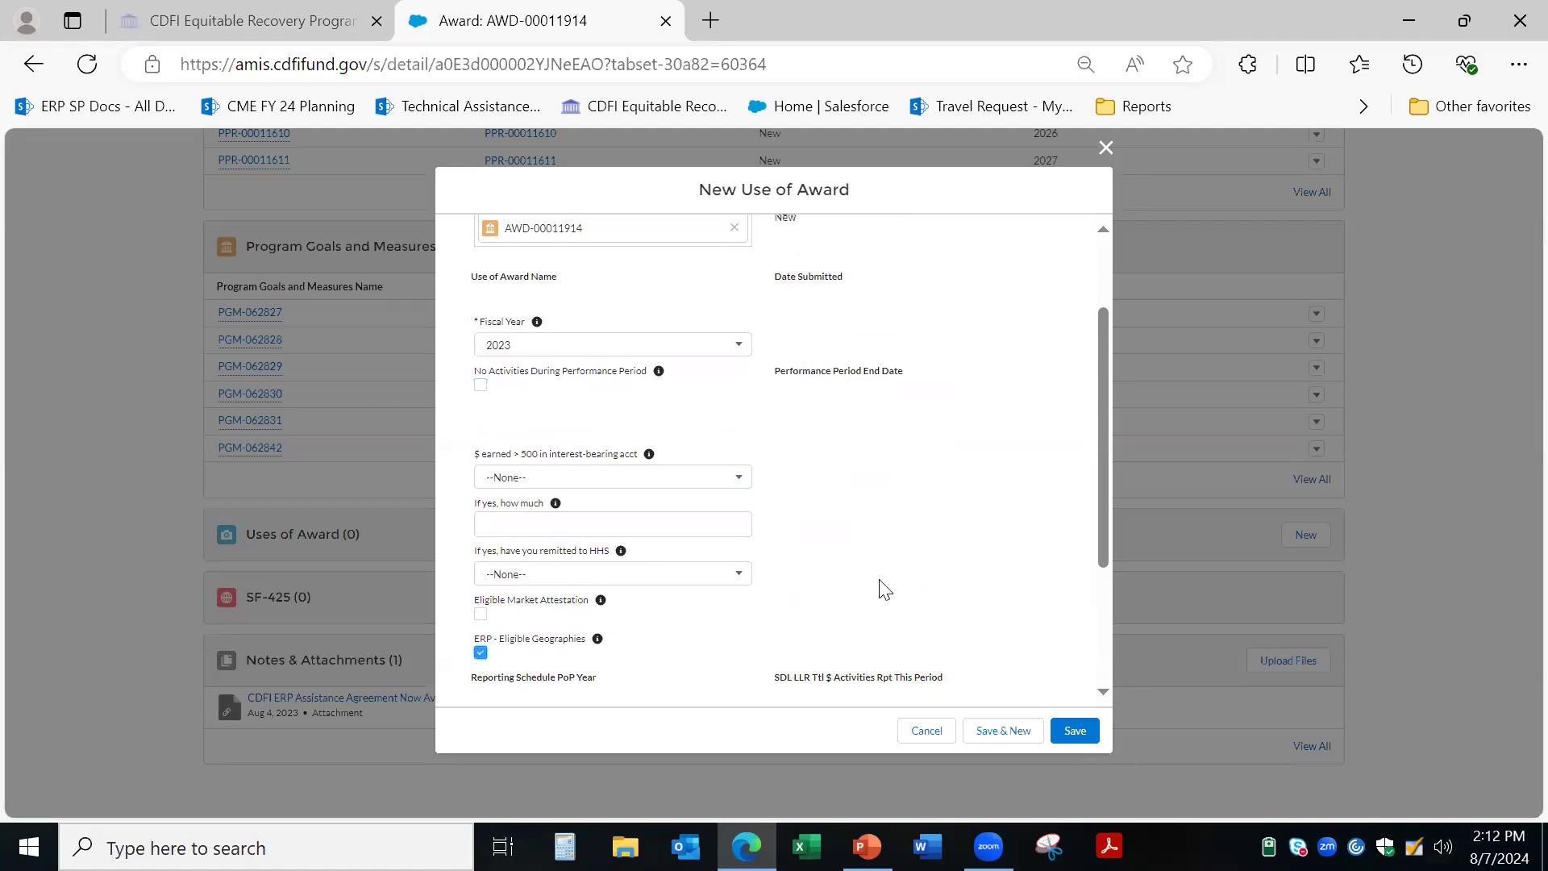
Step: Answer Yes to earning over $500 in an interest-bearing account and select the empty If yes, how much field
scroll(883, 586, down, 1)
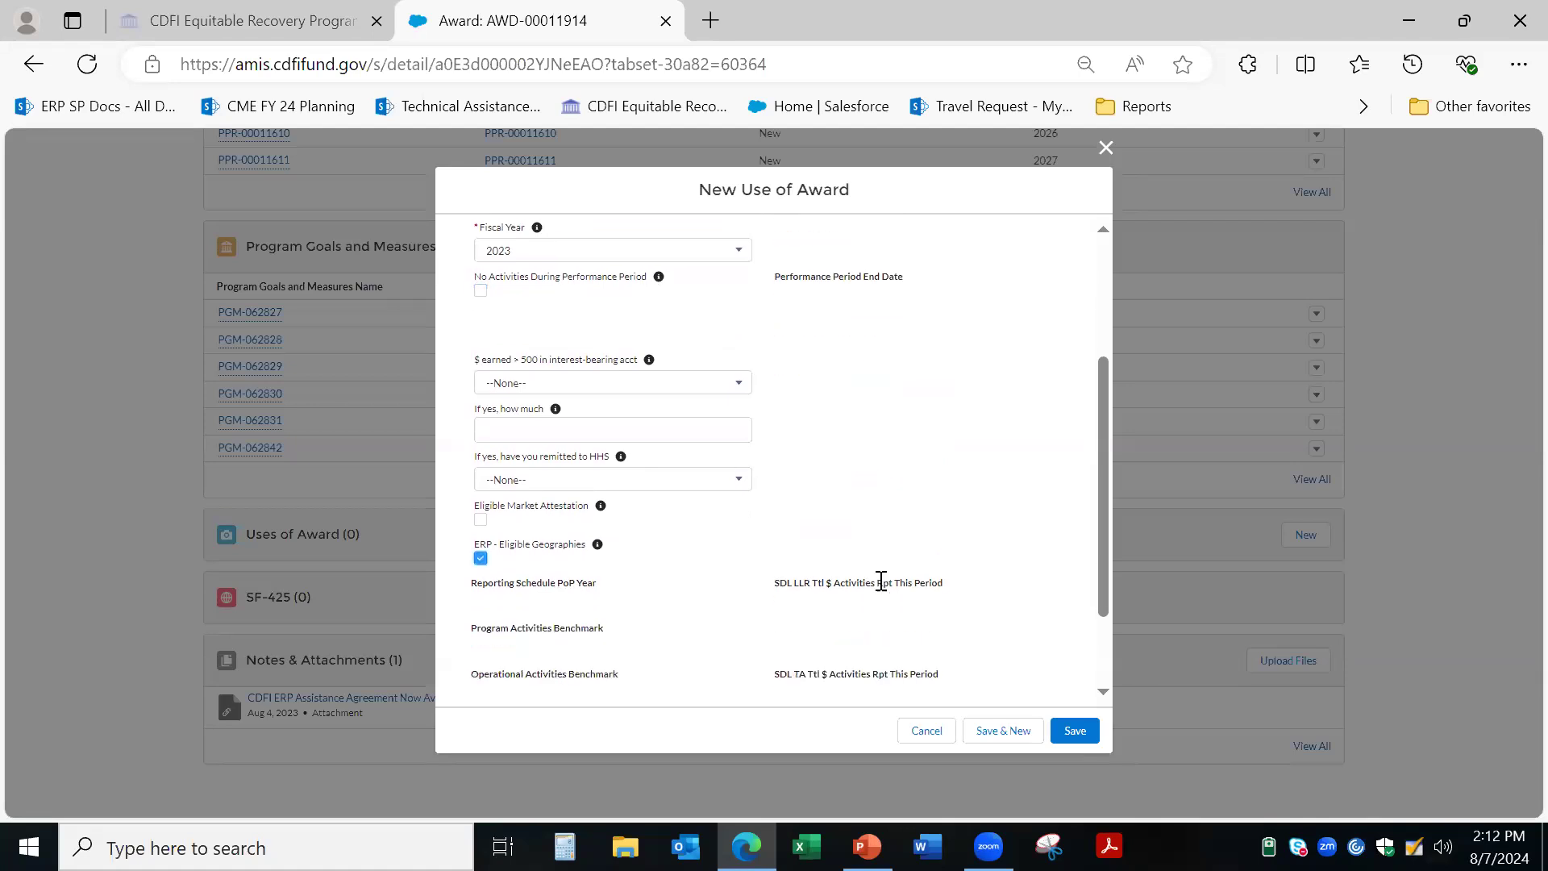
click(738, 391)
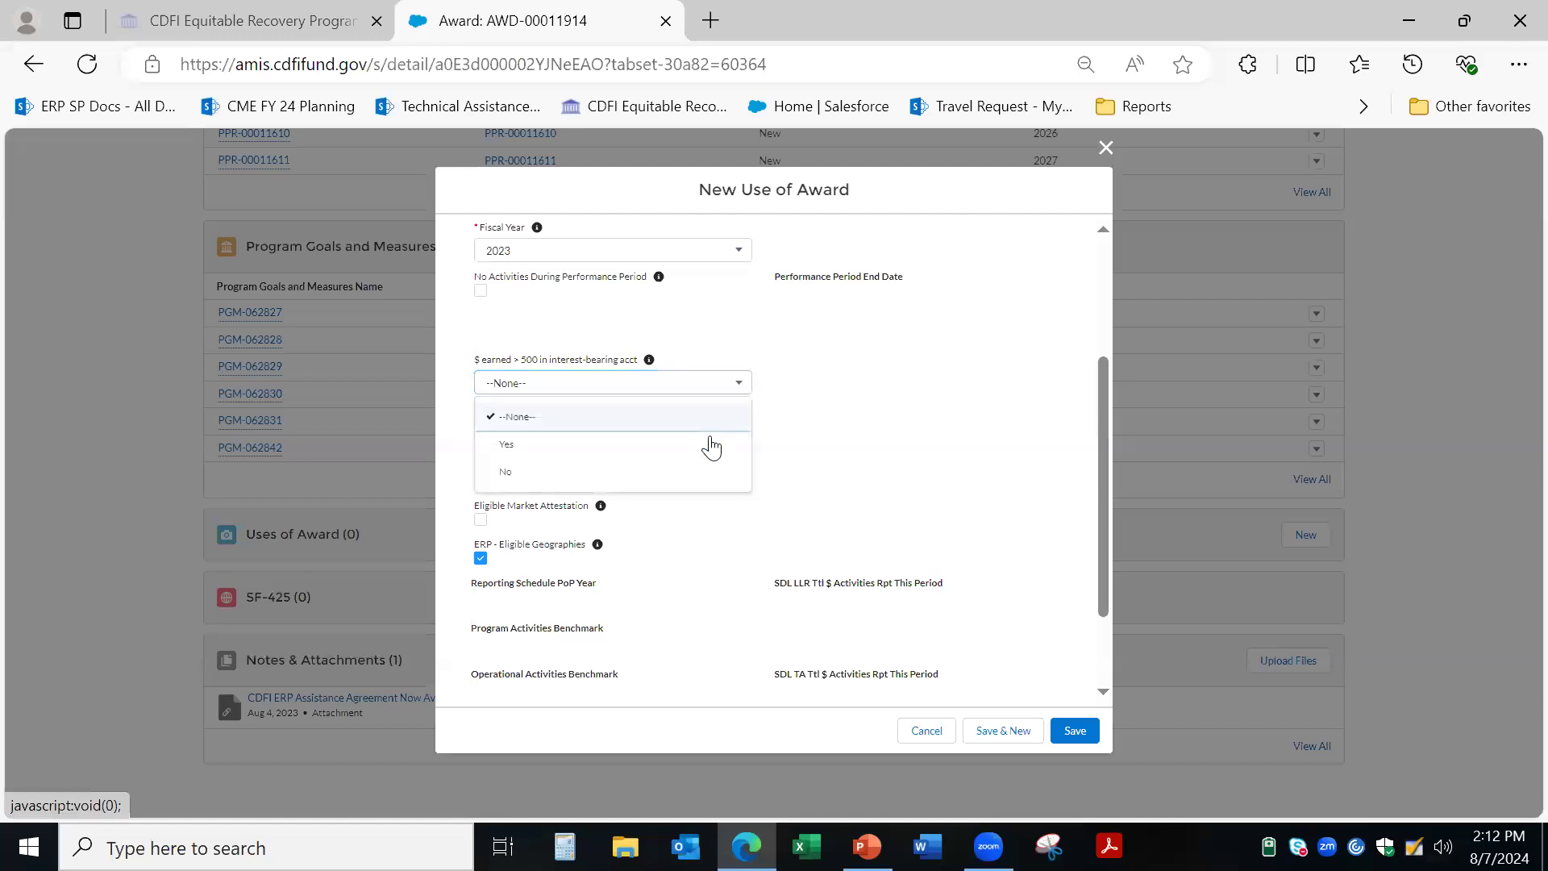
click(712, 442)
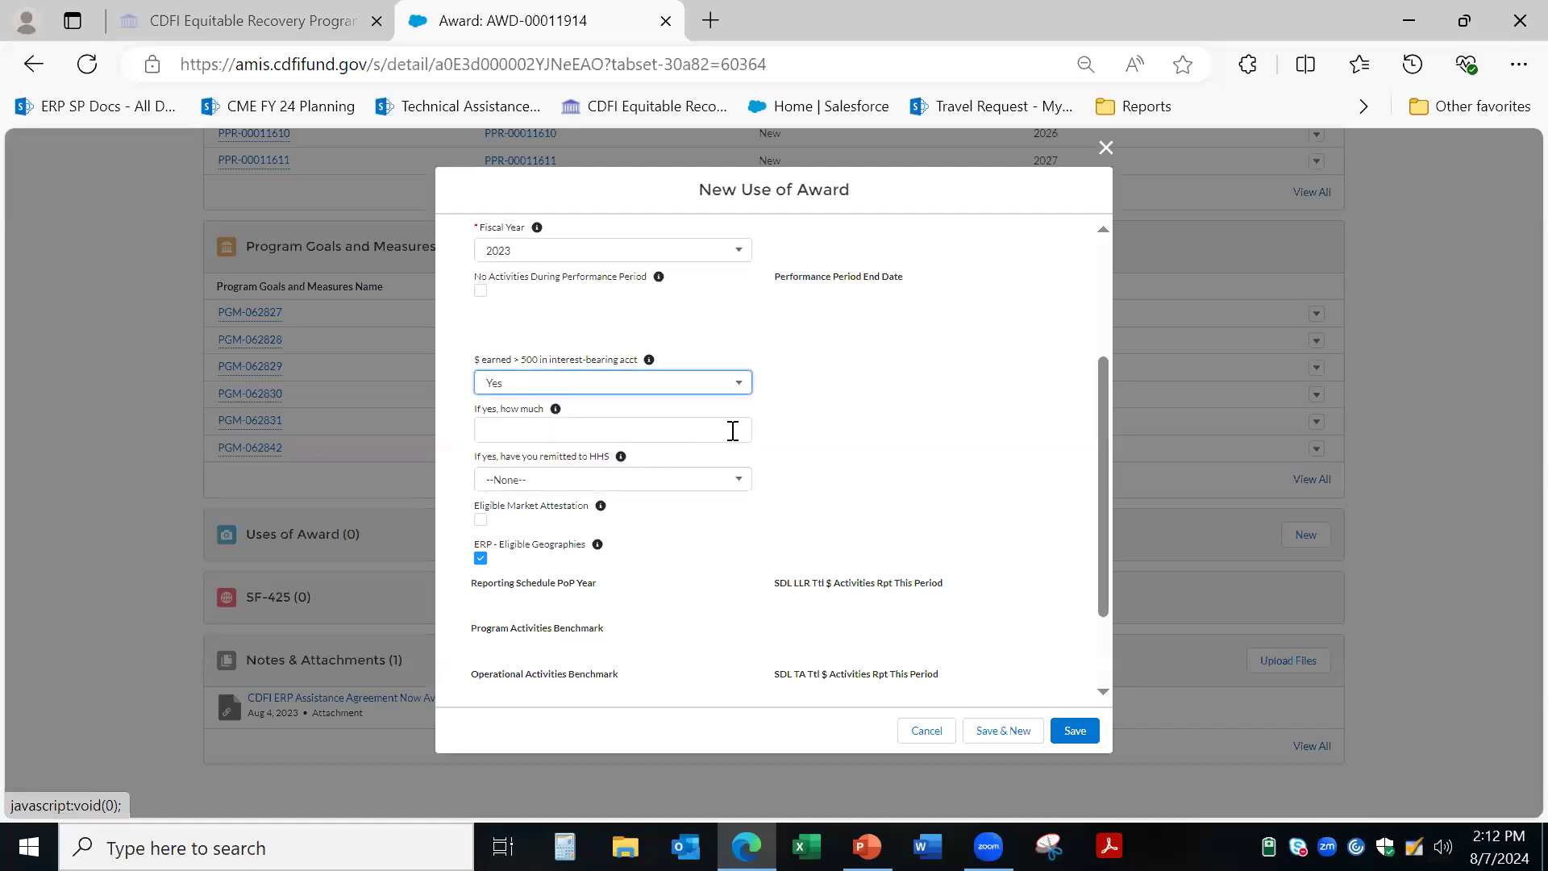
click(733, 431)
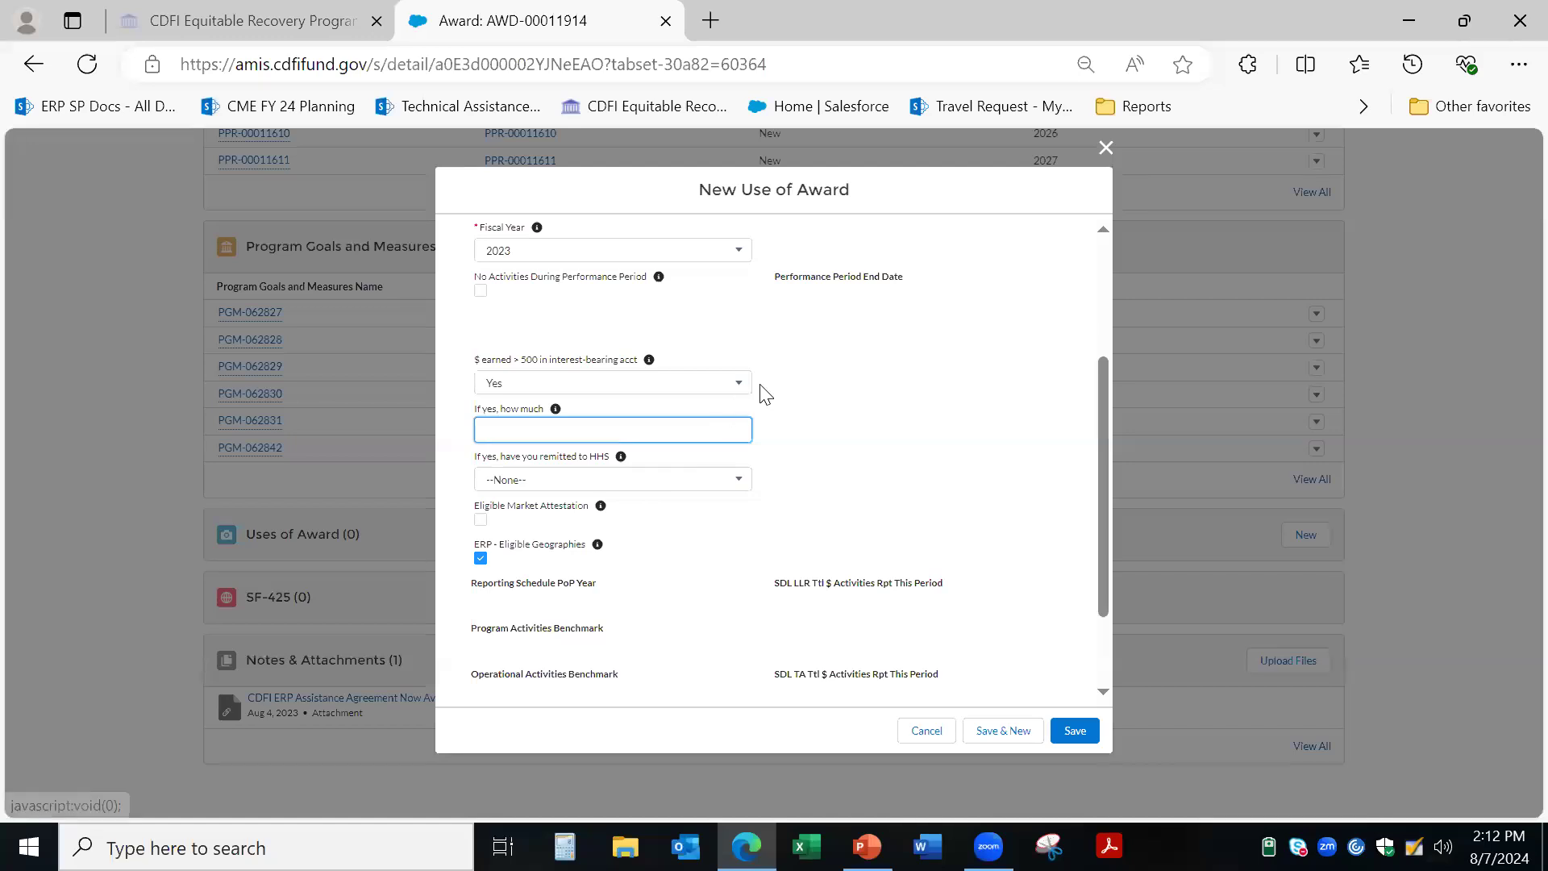
Step: Set the question on earning over $500 in an interest-bearing account to No and save the Use of Award
click(738, 391)
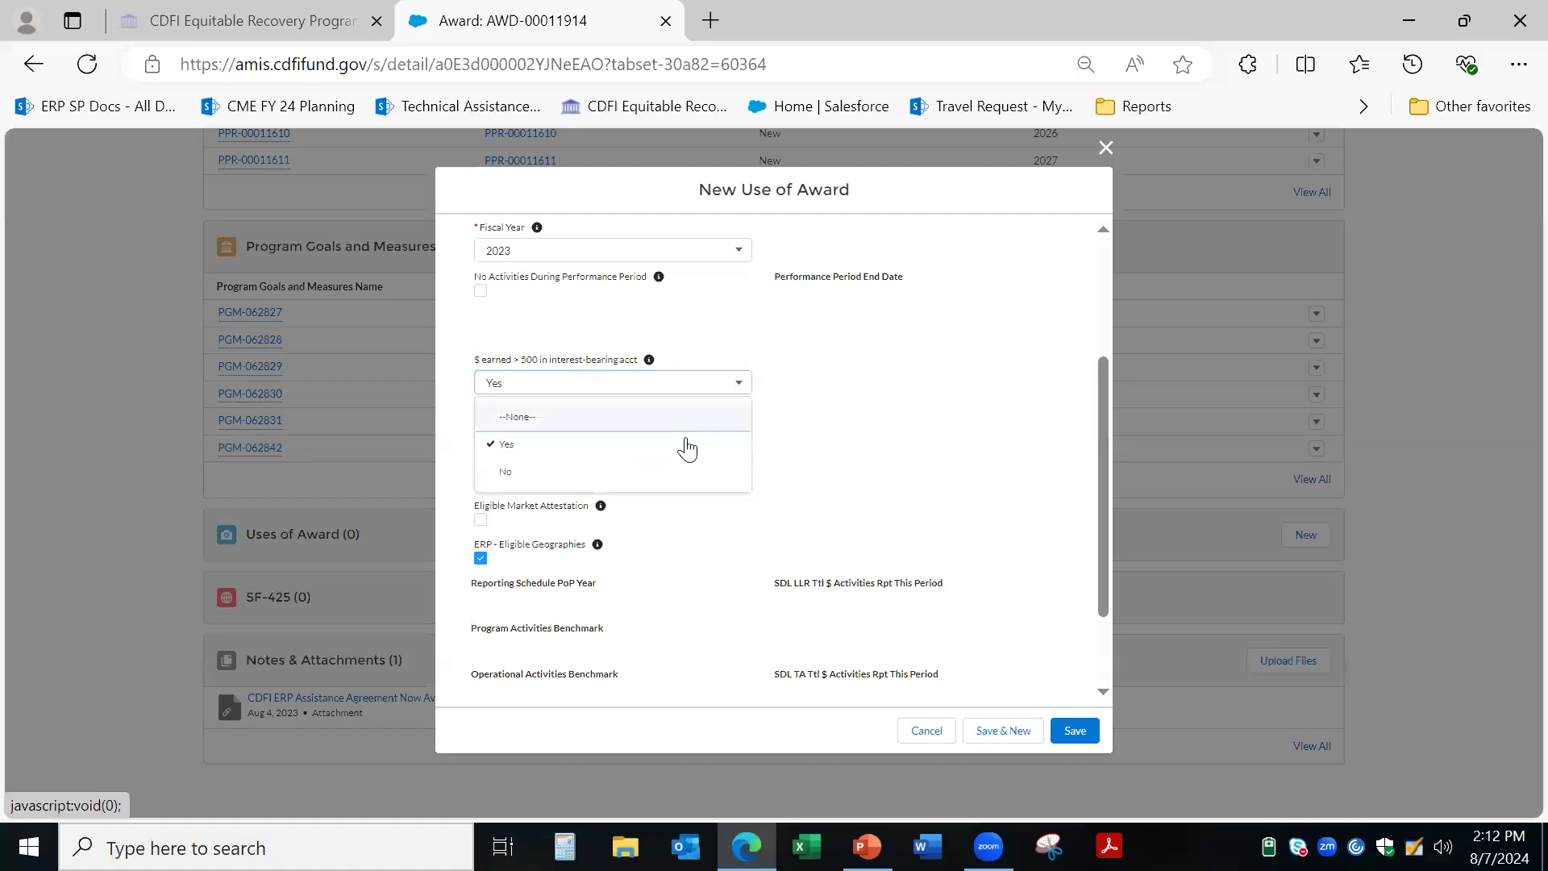
click(654, 475)
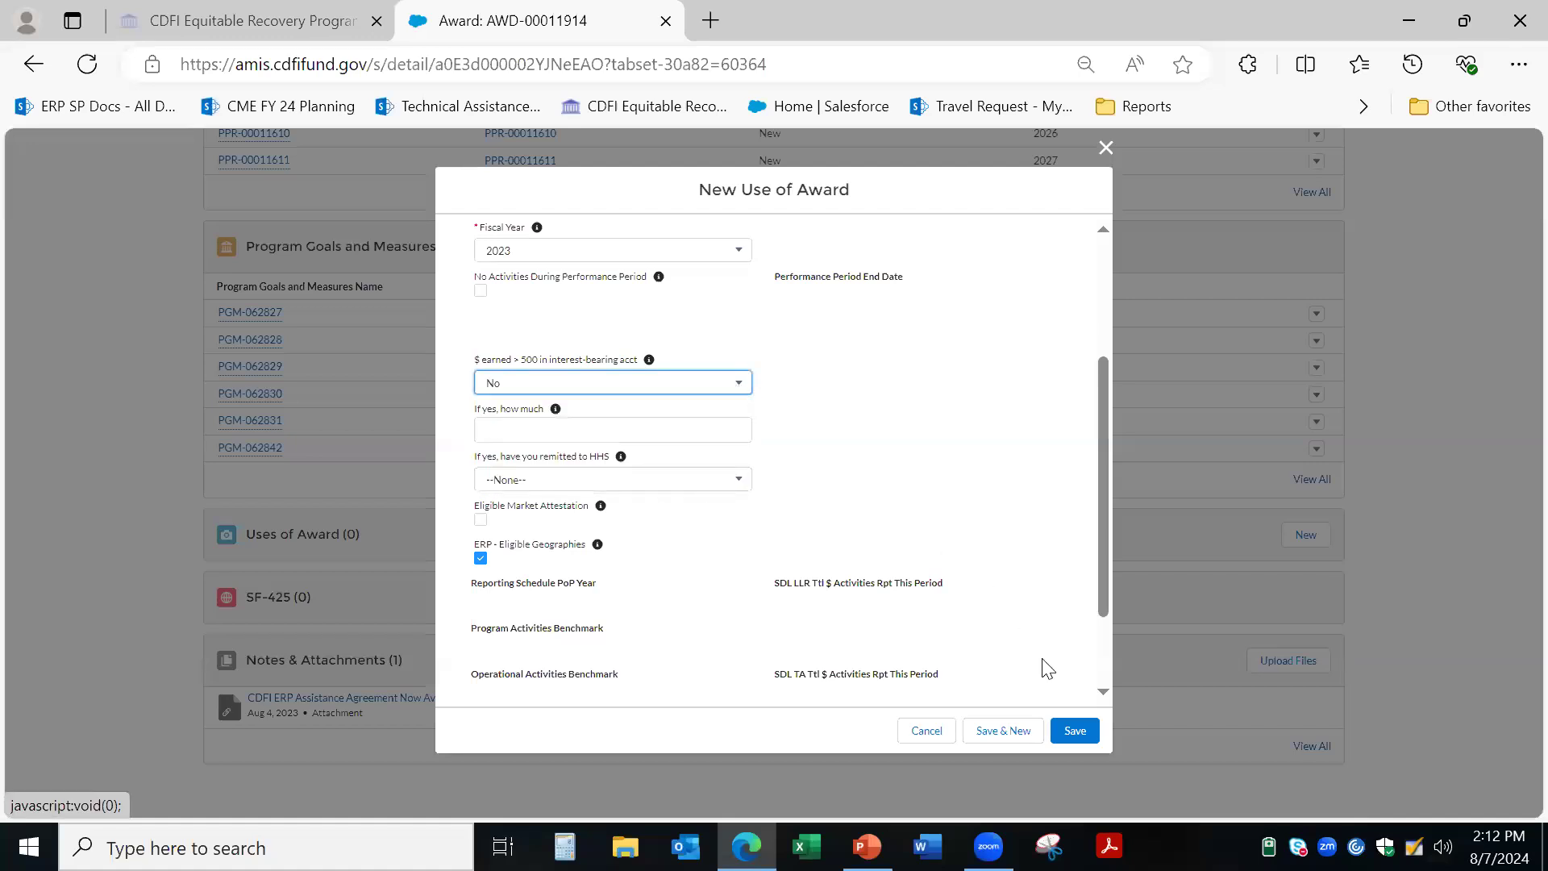
click(1086, 737)
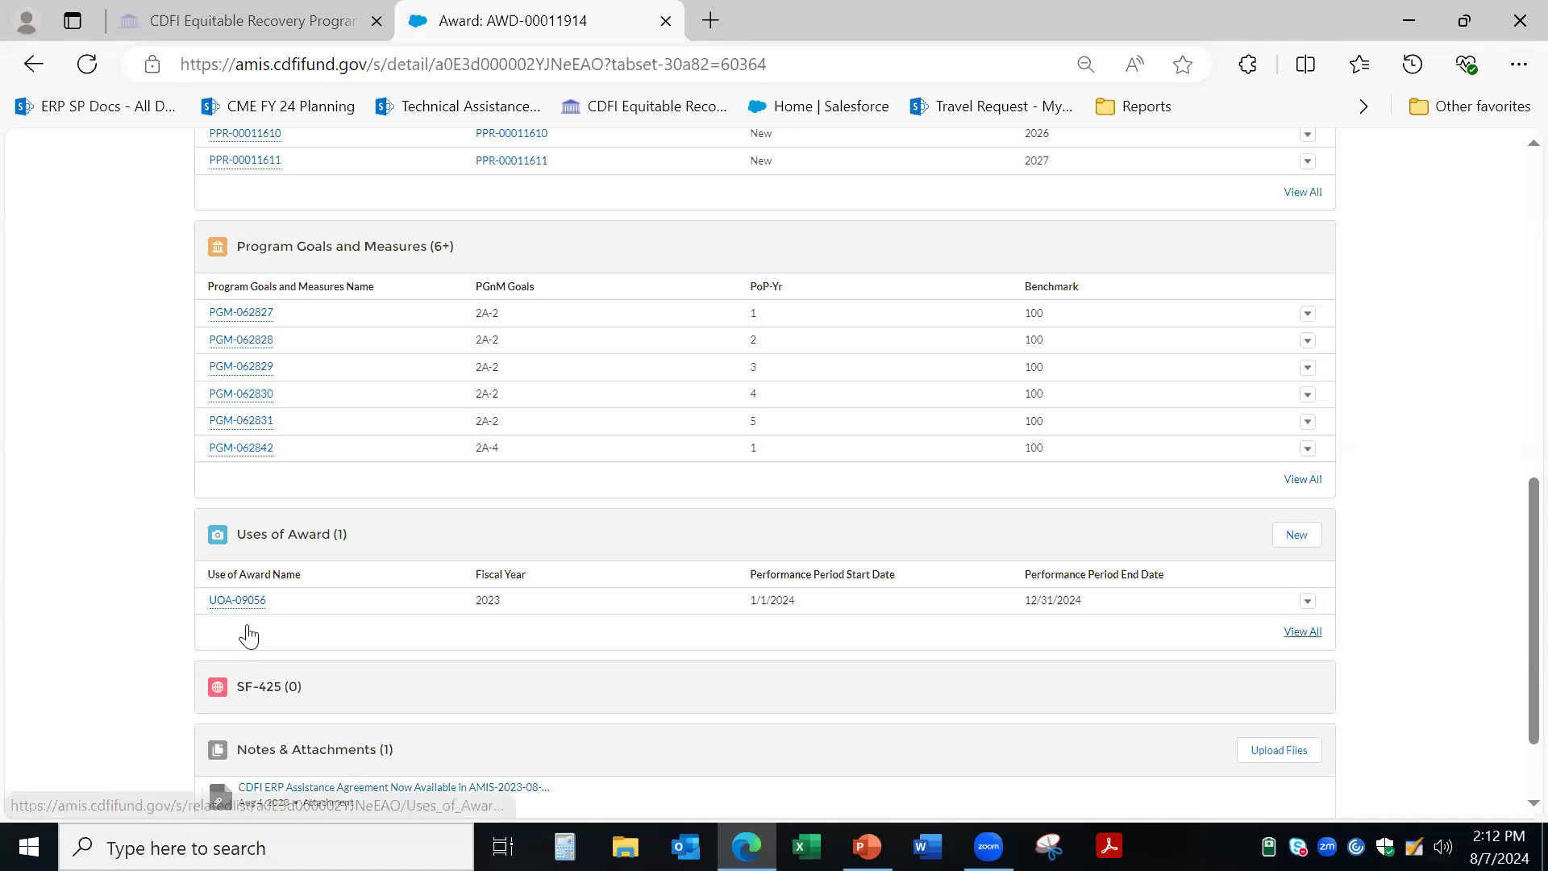
Step: Open the fiscal year 2023 Use of Award record and begin adding a category of activity
mouse_move(241, 613)
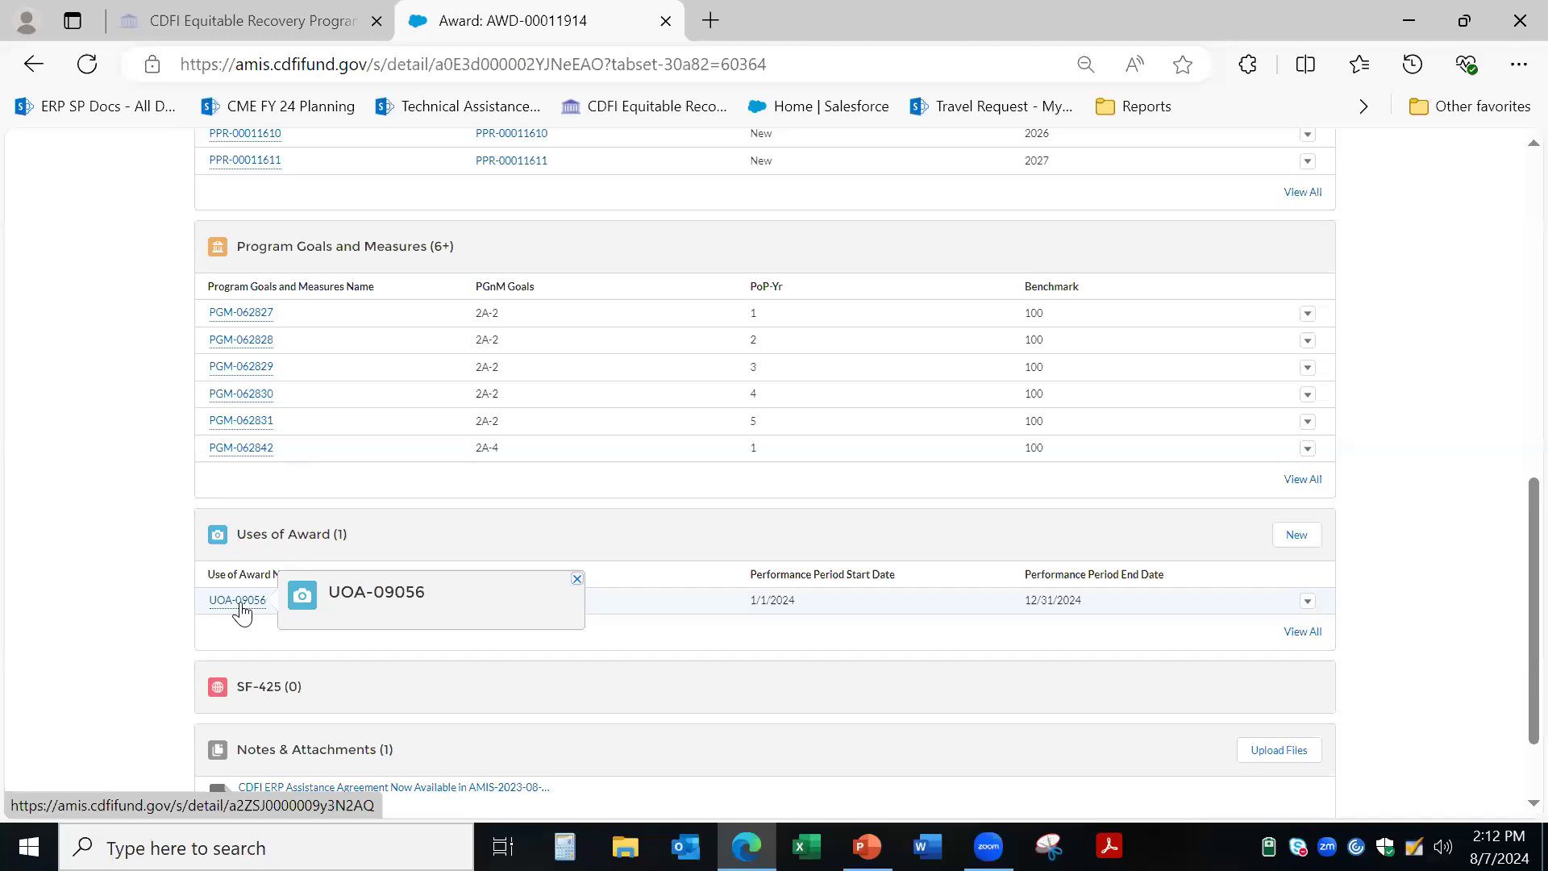
click(241, 606)
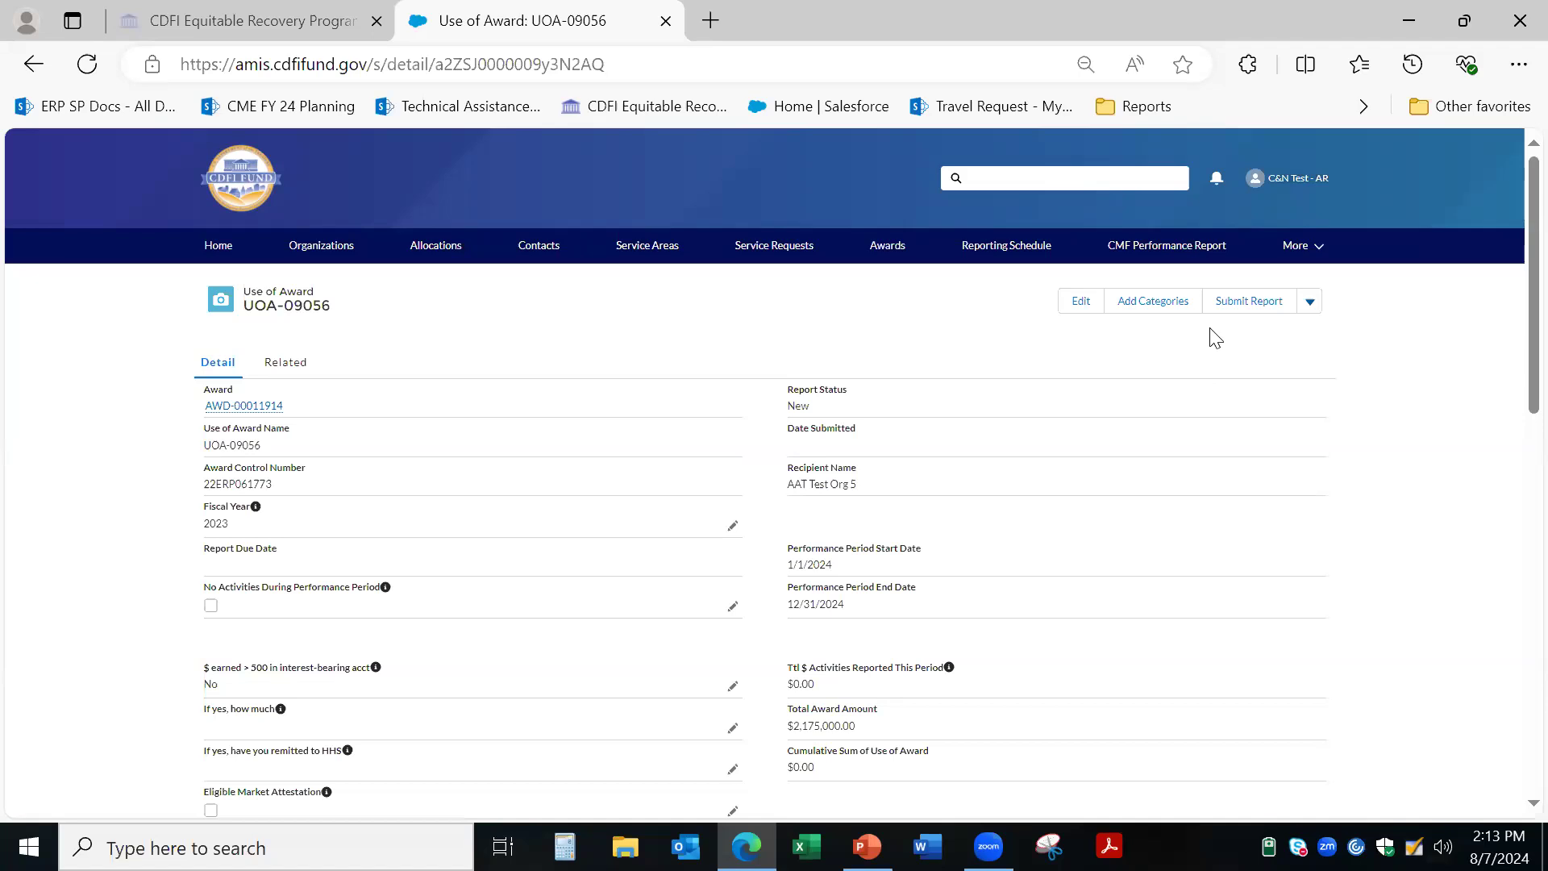
click(1165, 305)
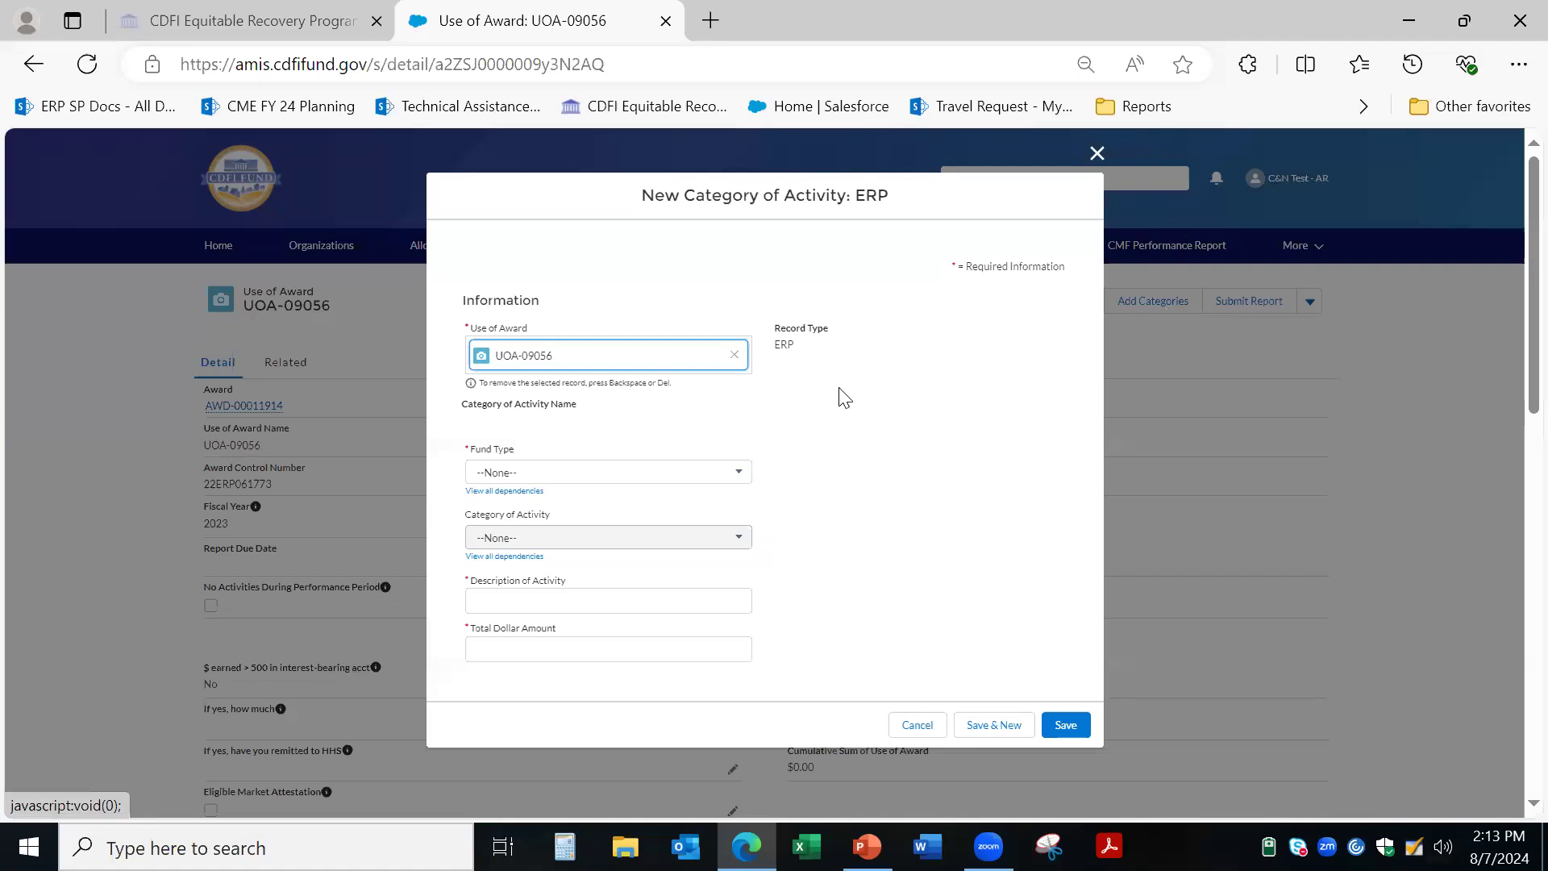
Step: Set the new category's fund type to ERP - Program Activities and its category of activity to Financial Products
click(743, 481)
scroll(647, 642, down, 2)
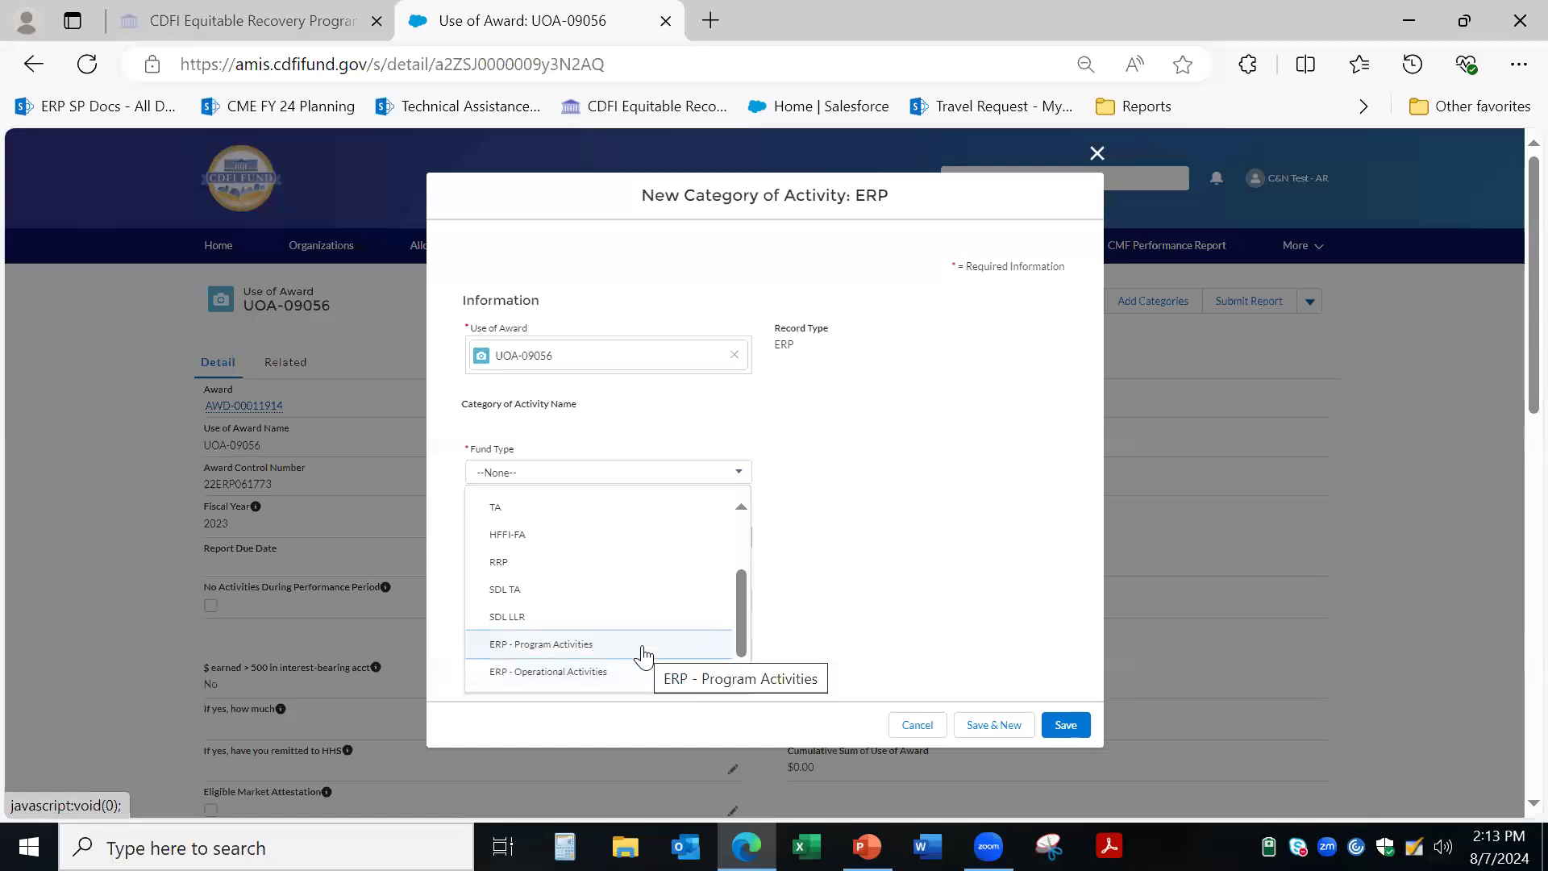
click(643, 648)
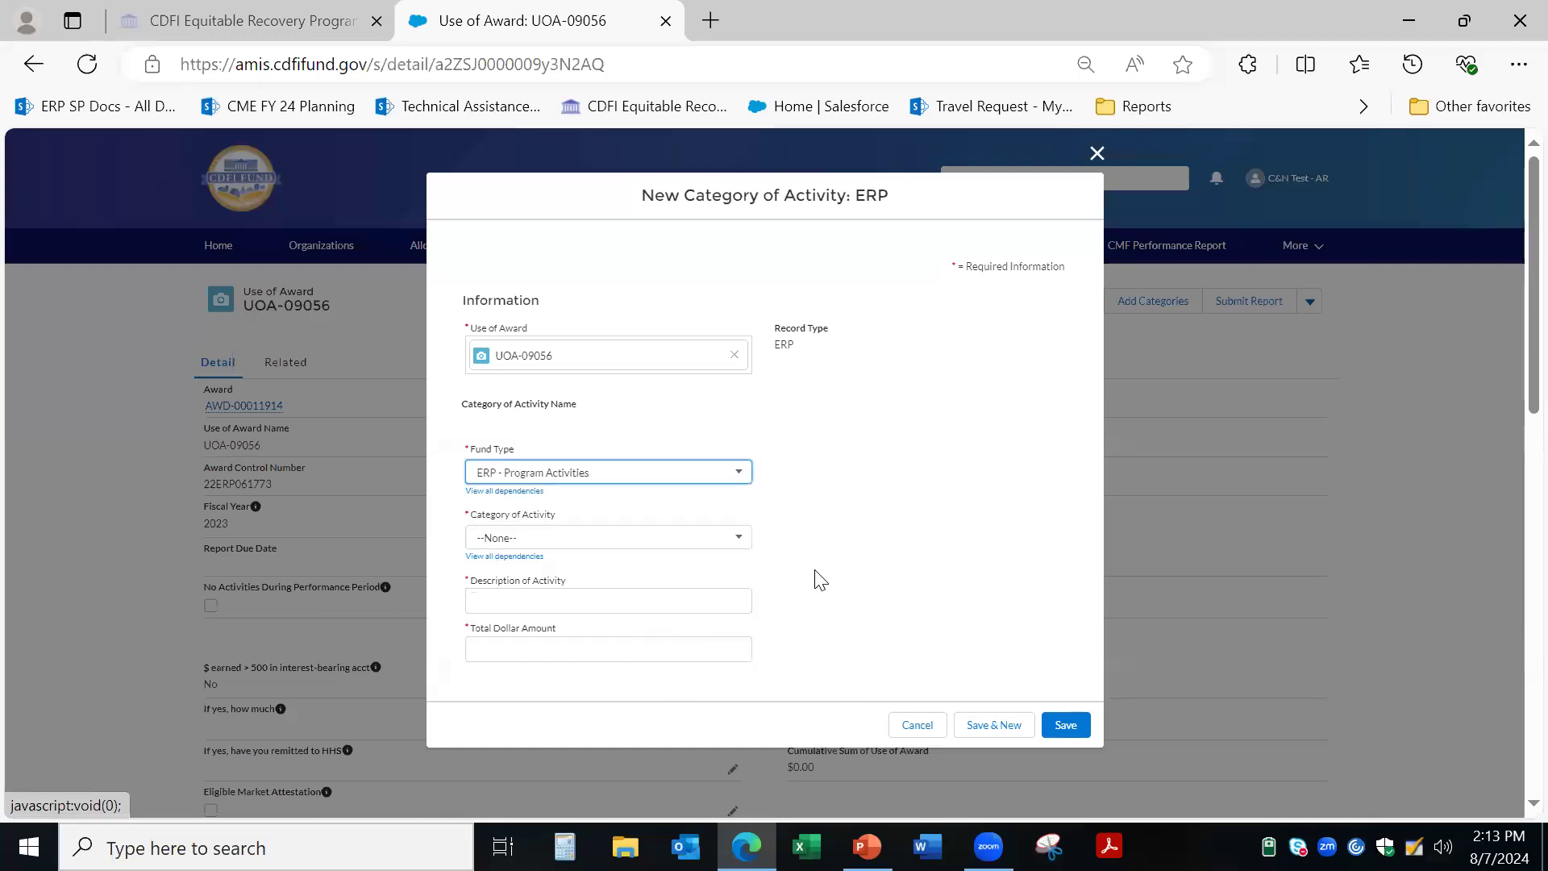
click(736, 537)
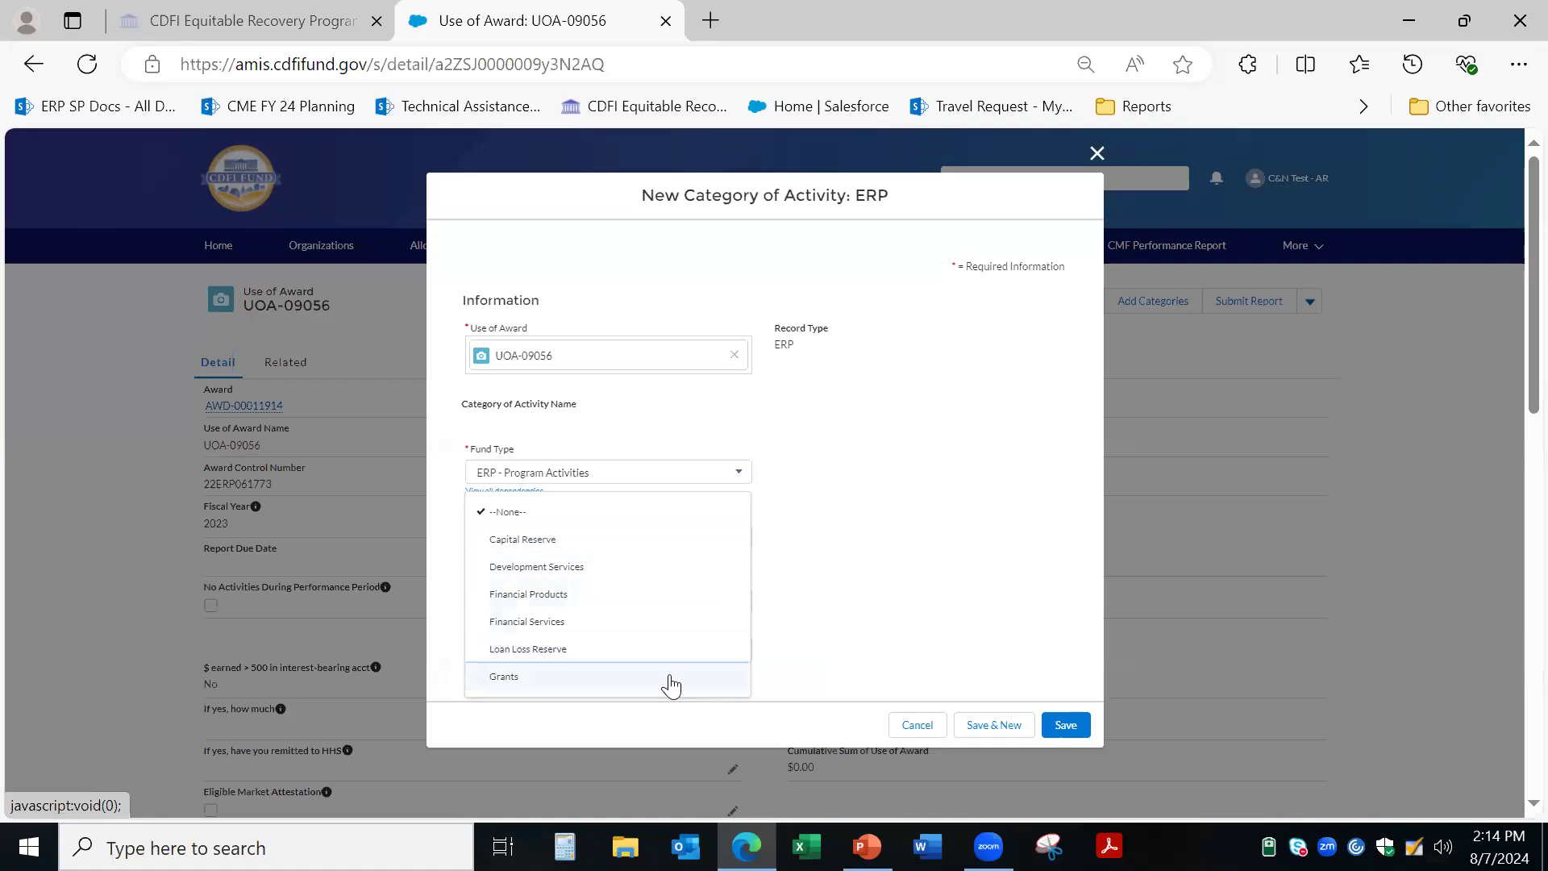
click(654, 605)
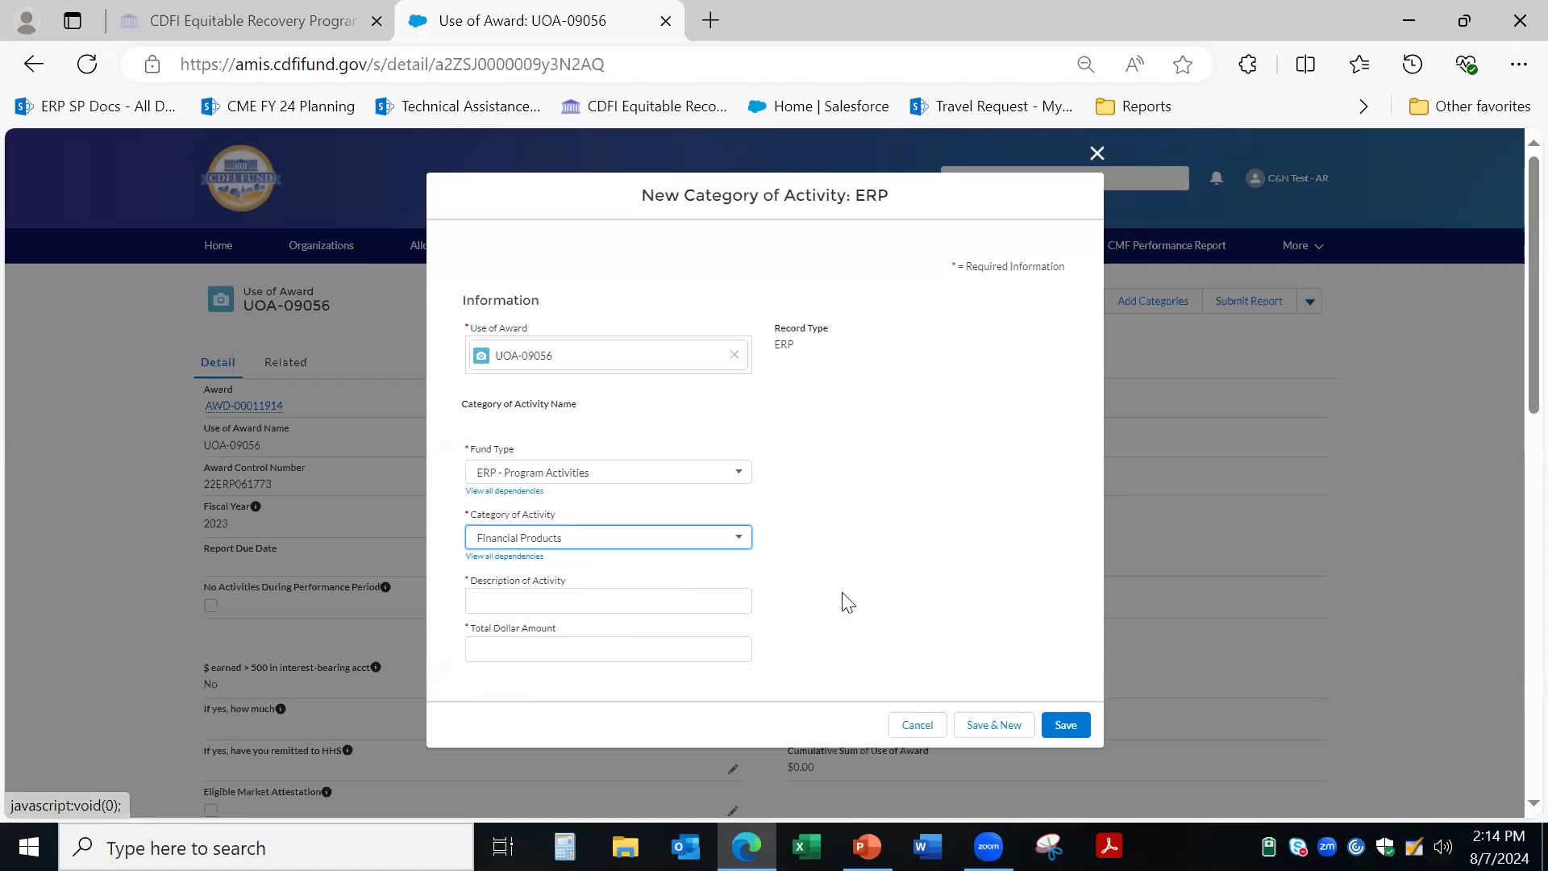
Step: Describe the activity as Loans, enter a total dollar amount of 1,000,000, and save the category of activity
click(693, 607)
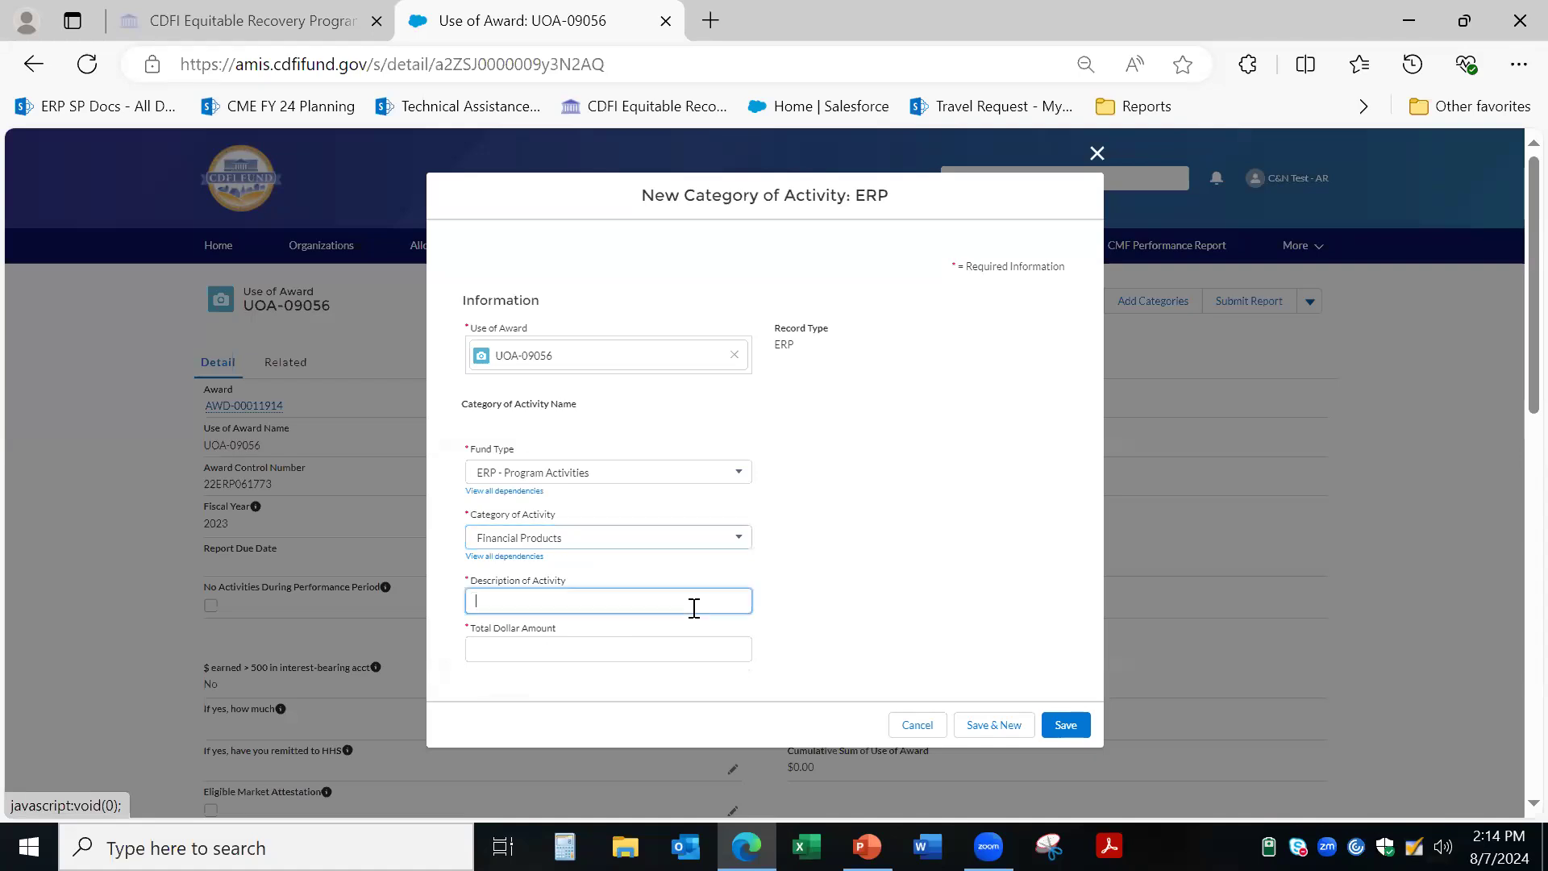
text(Loans)
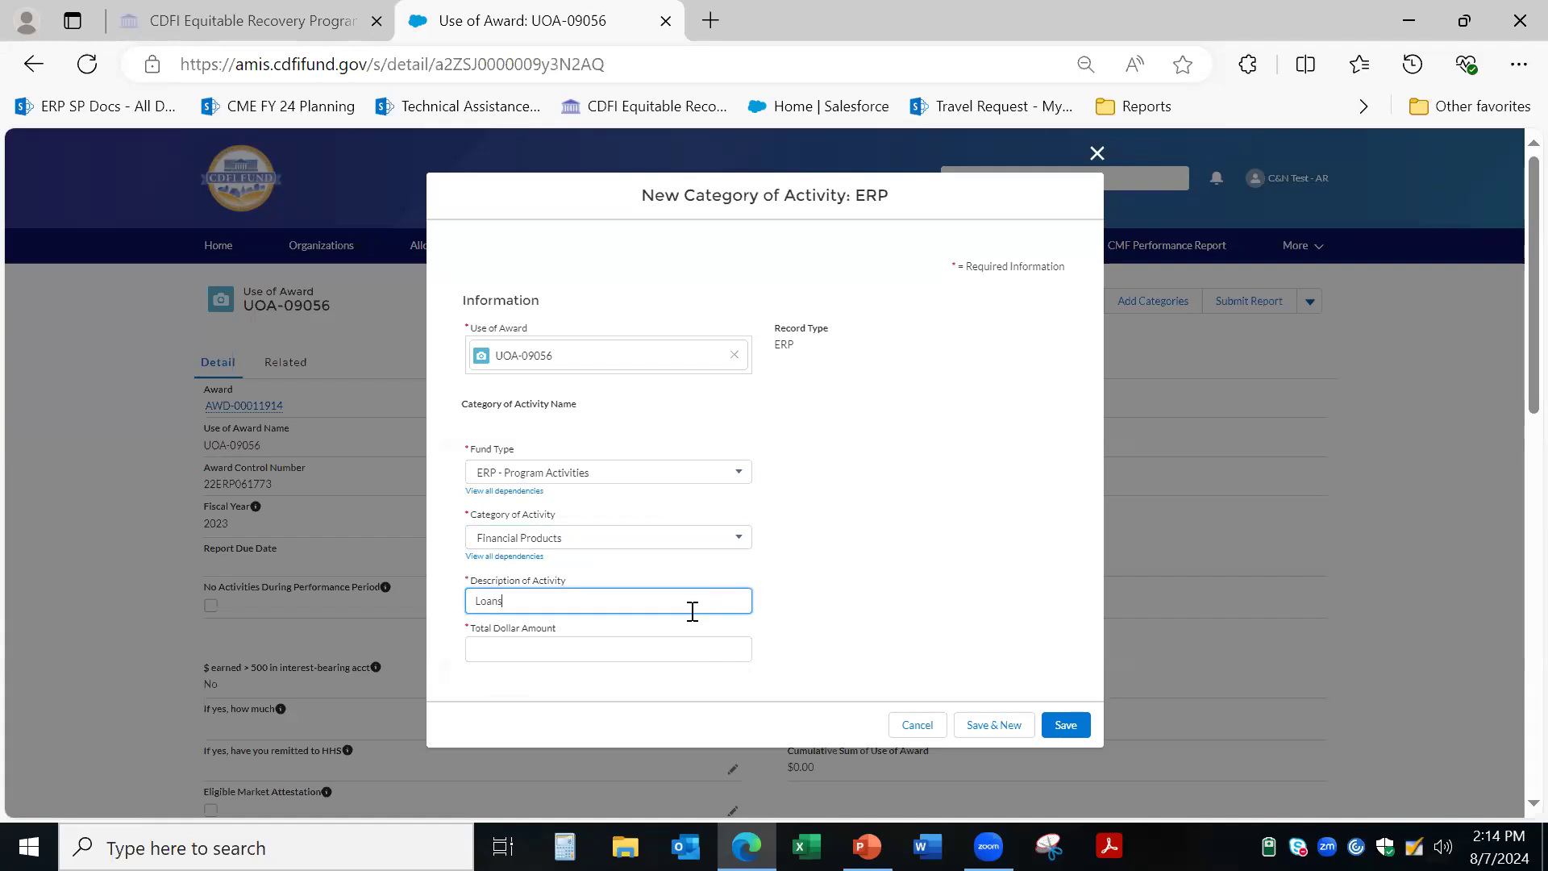
click(644, 650)
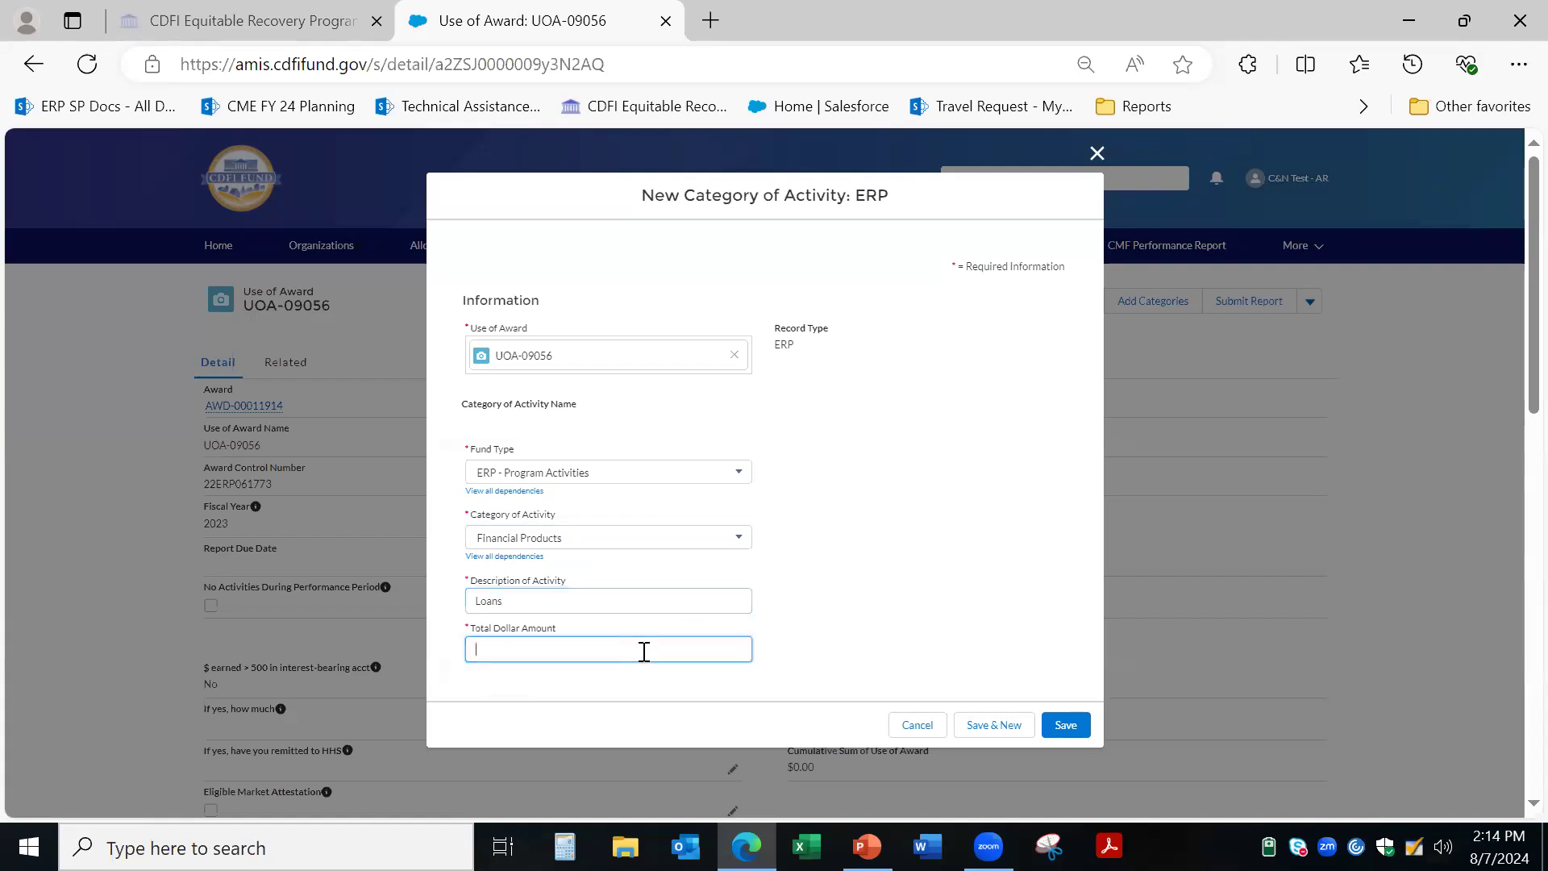
text(1,000,000)
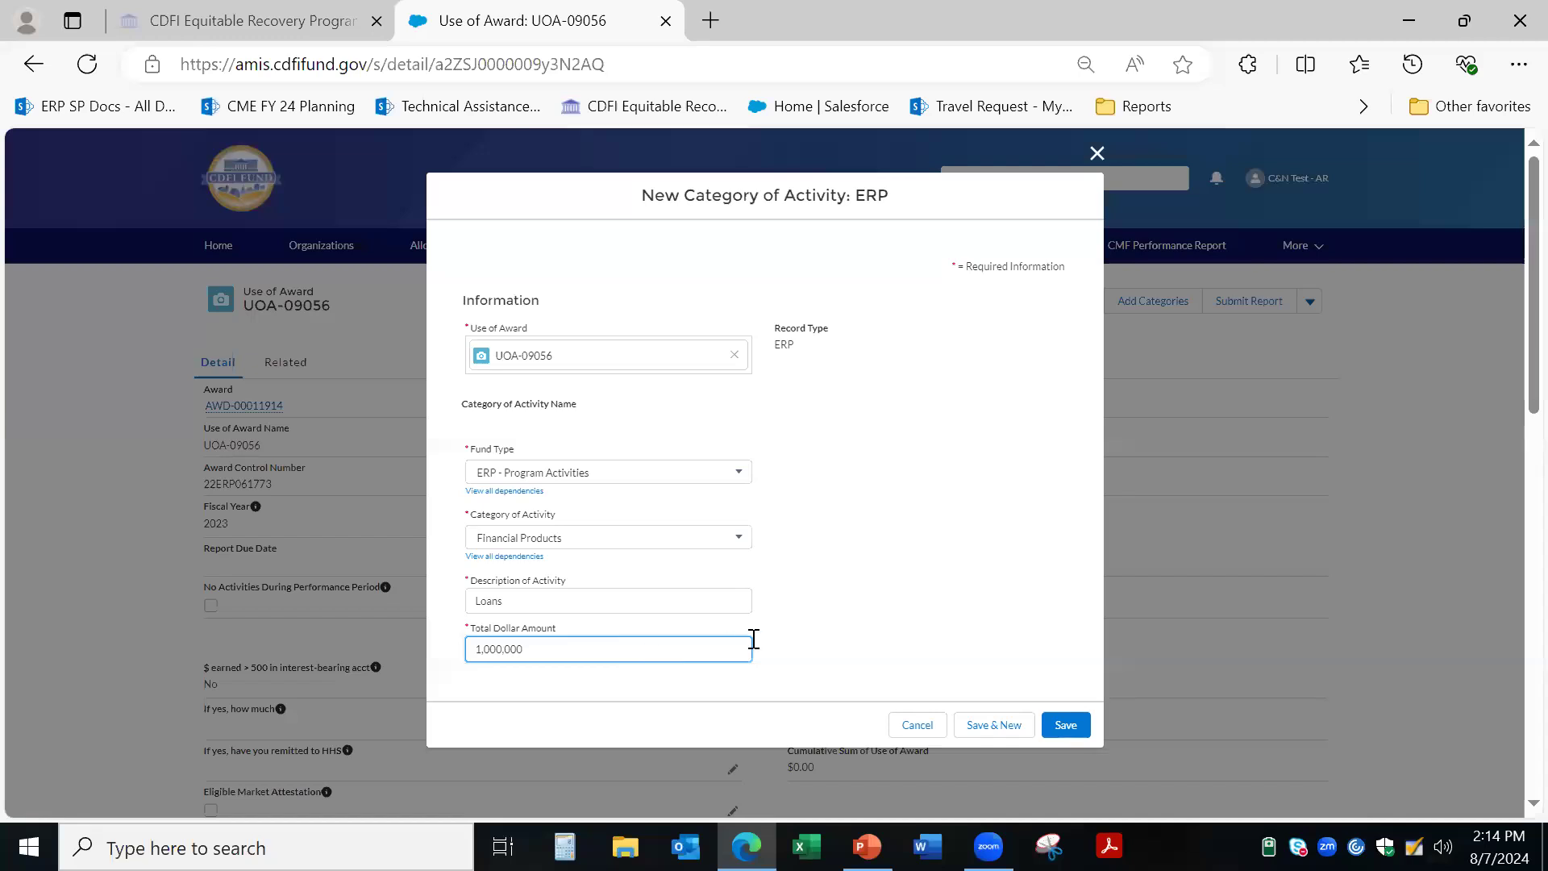
click(1073, 726)
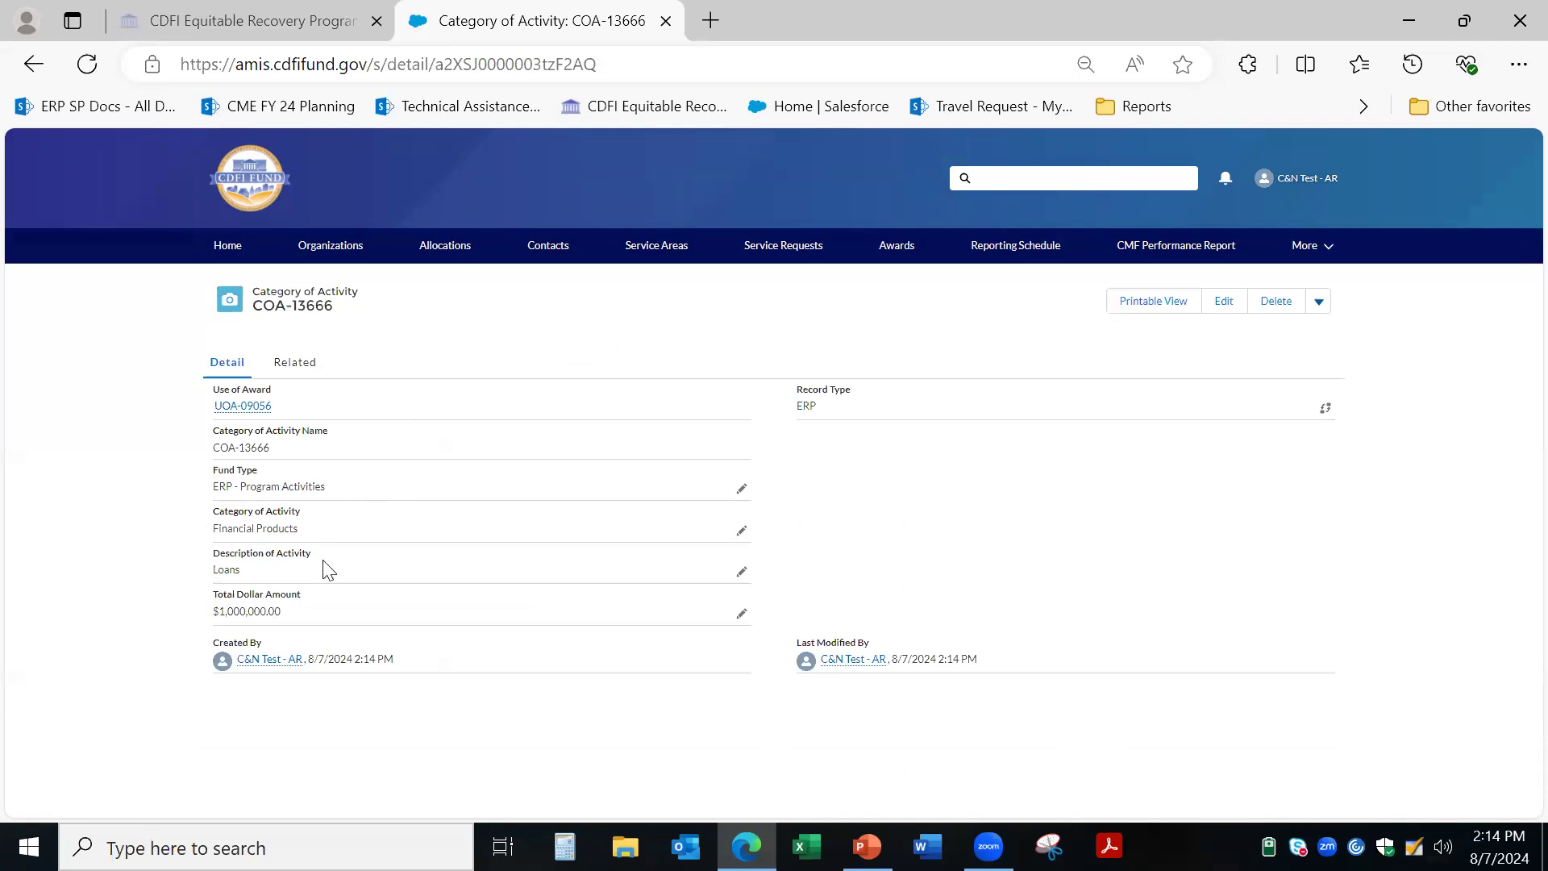
Step: From the parent Use of Award, add another category with fund type ERP - Operational Activities and category of activity Professional Services
click(239, 408)
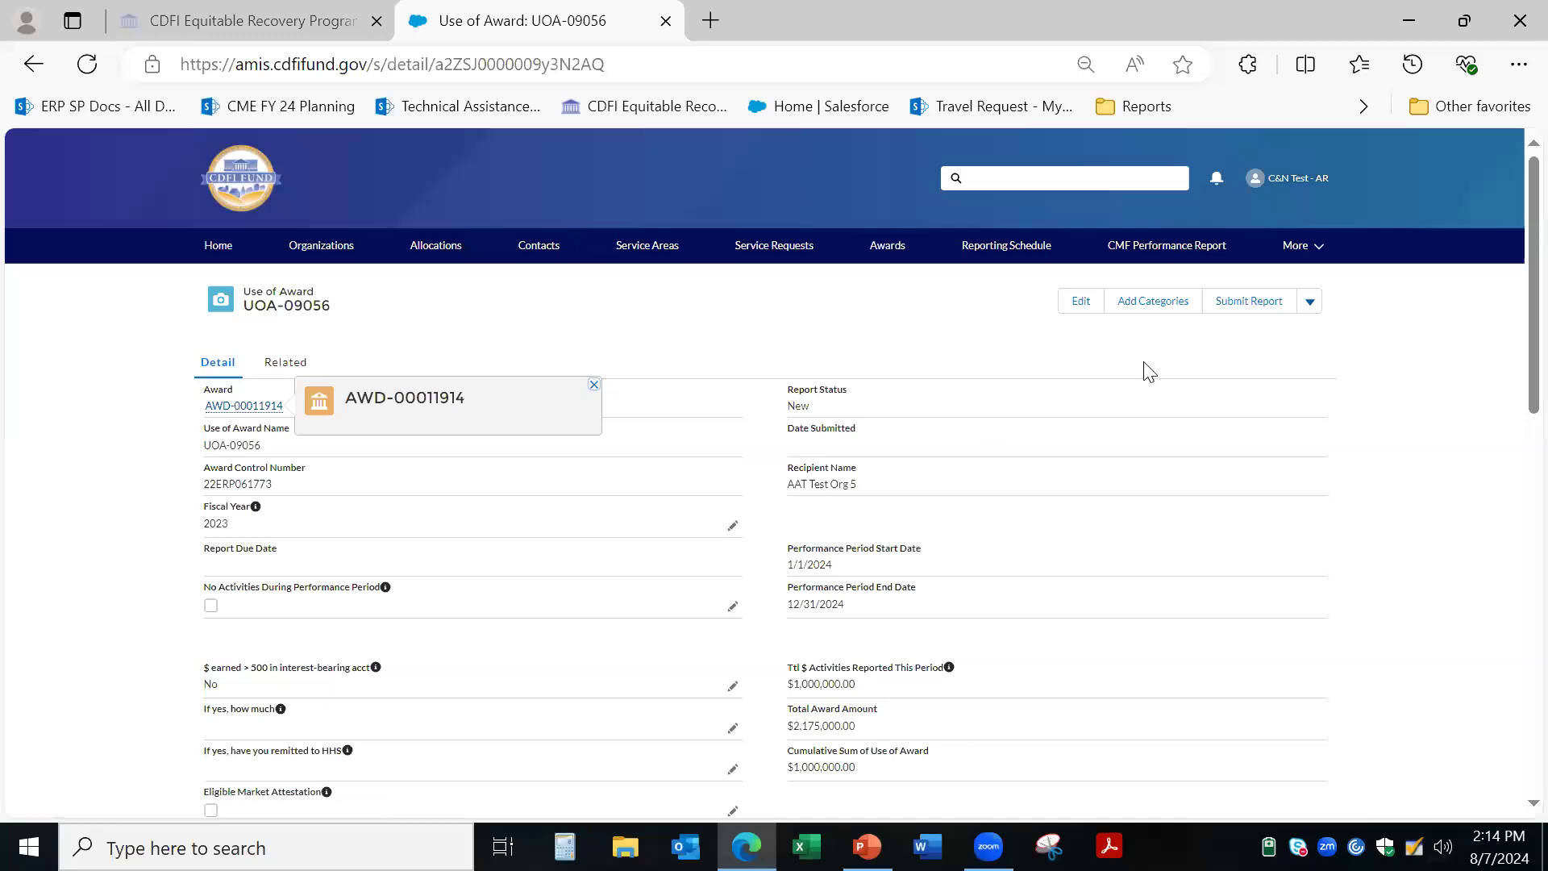
click(1132, 307)
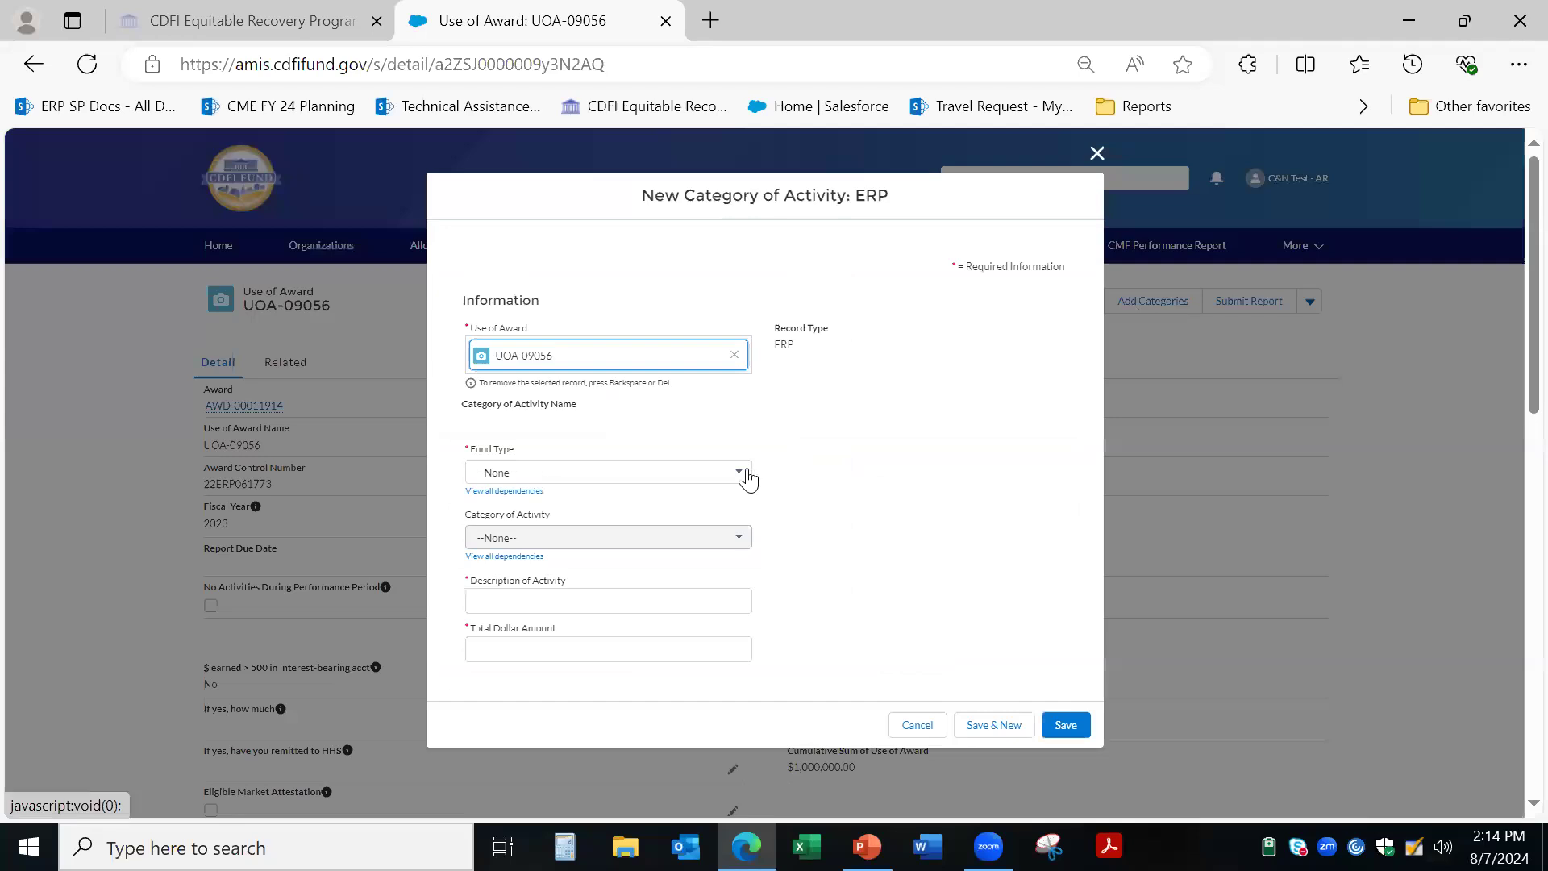
click(740, 481)
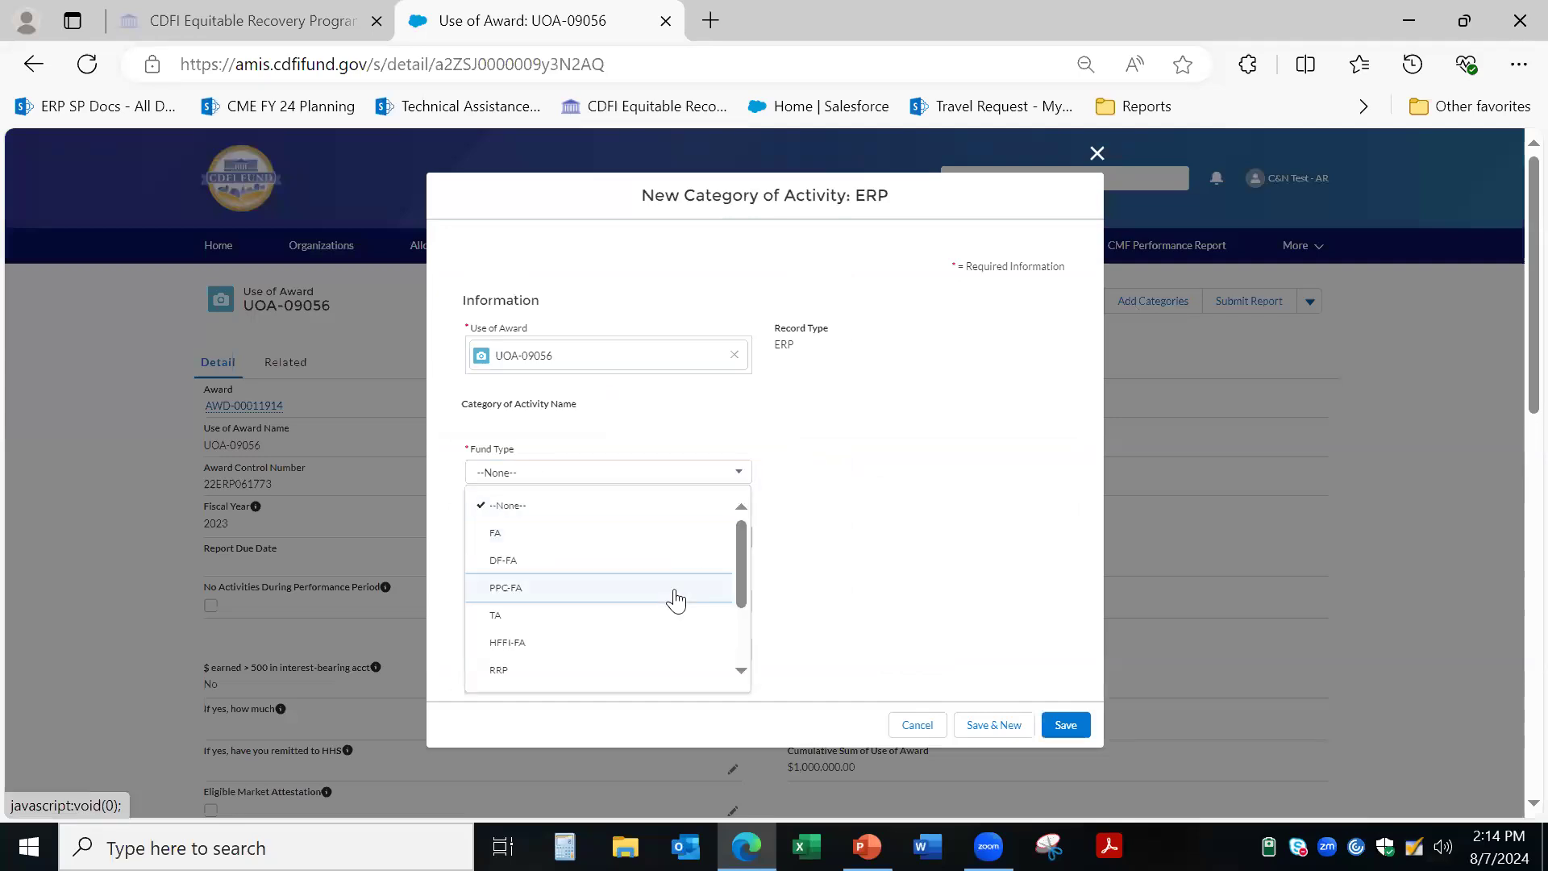
scroll(674, 598, down, 3)
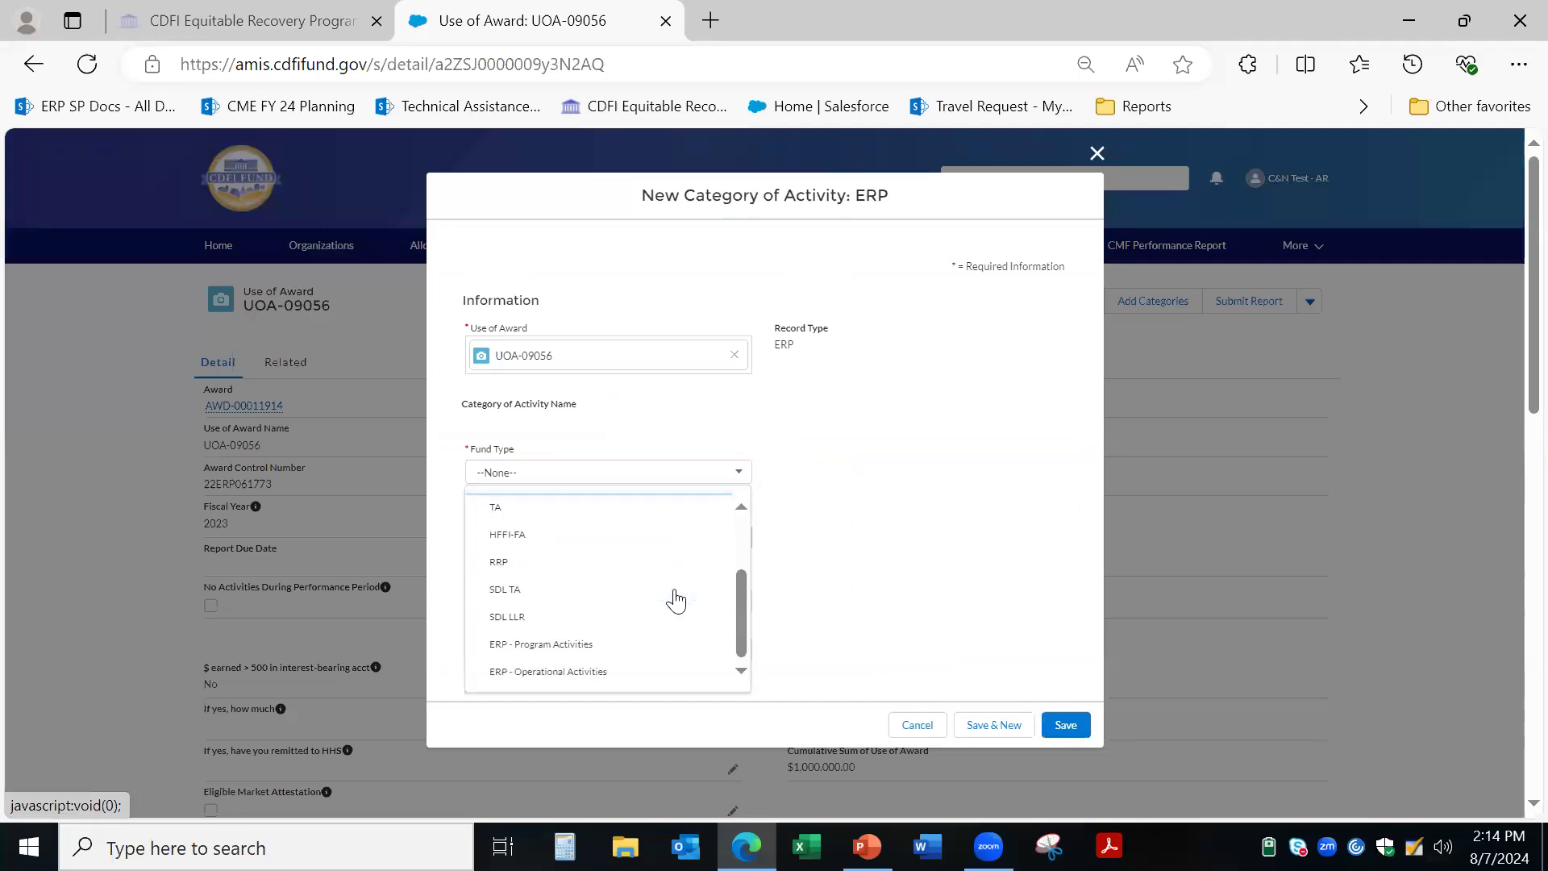
click(617, 677)
click(746, 544)
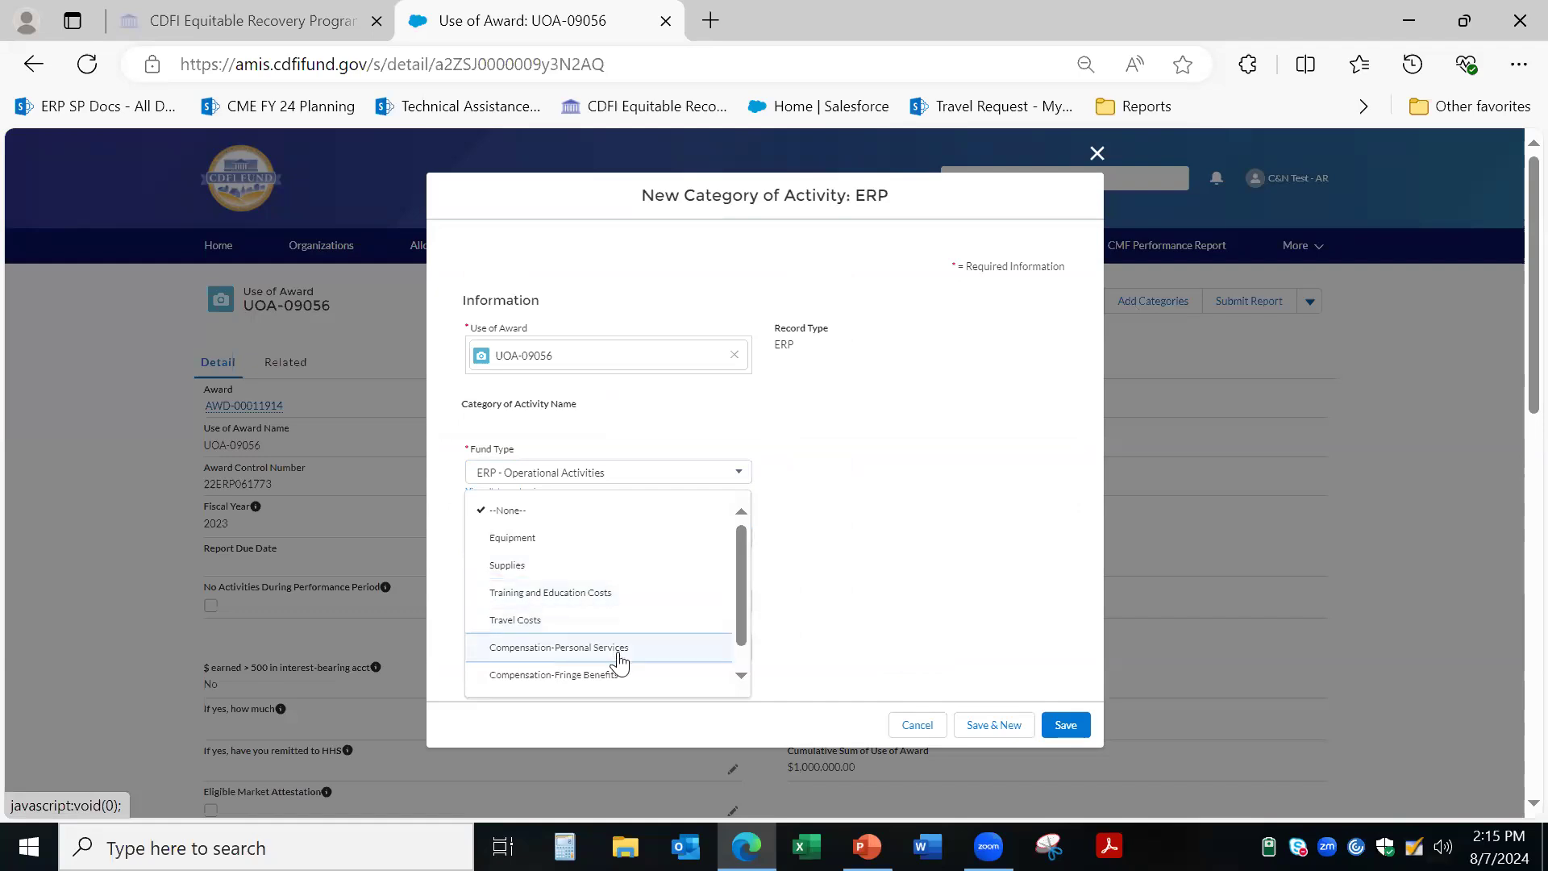
scroll(620, 661, down, 1)
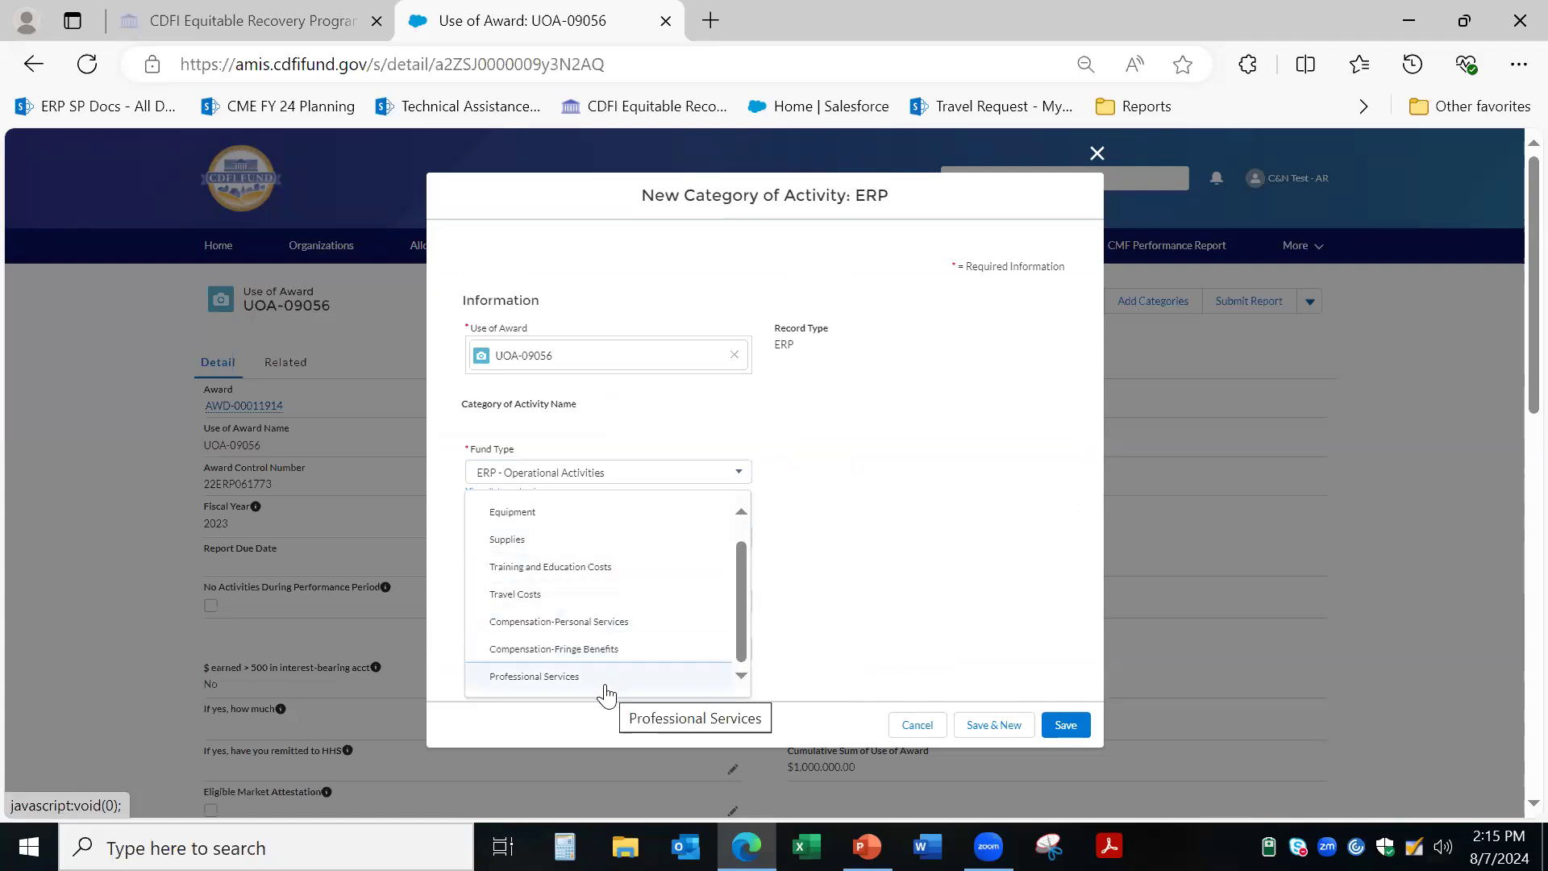
click(605, 686)
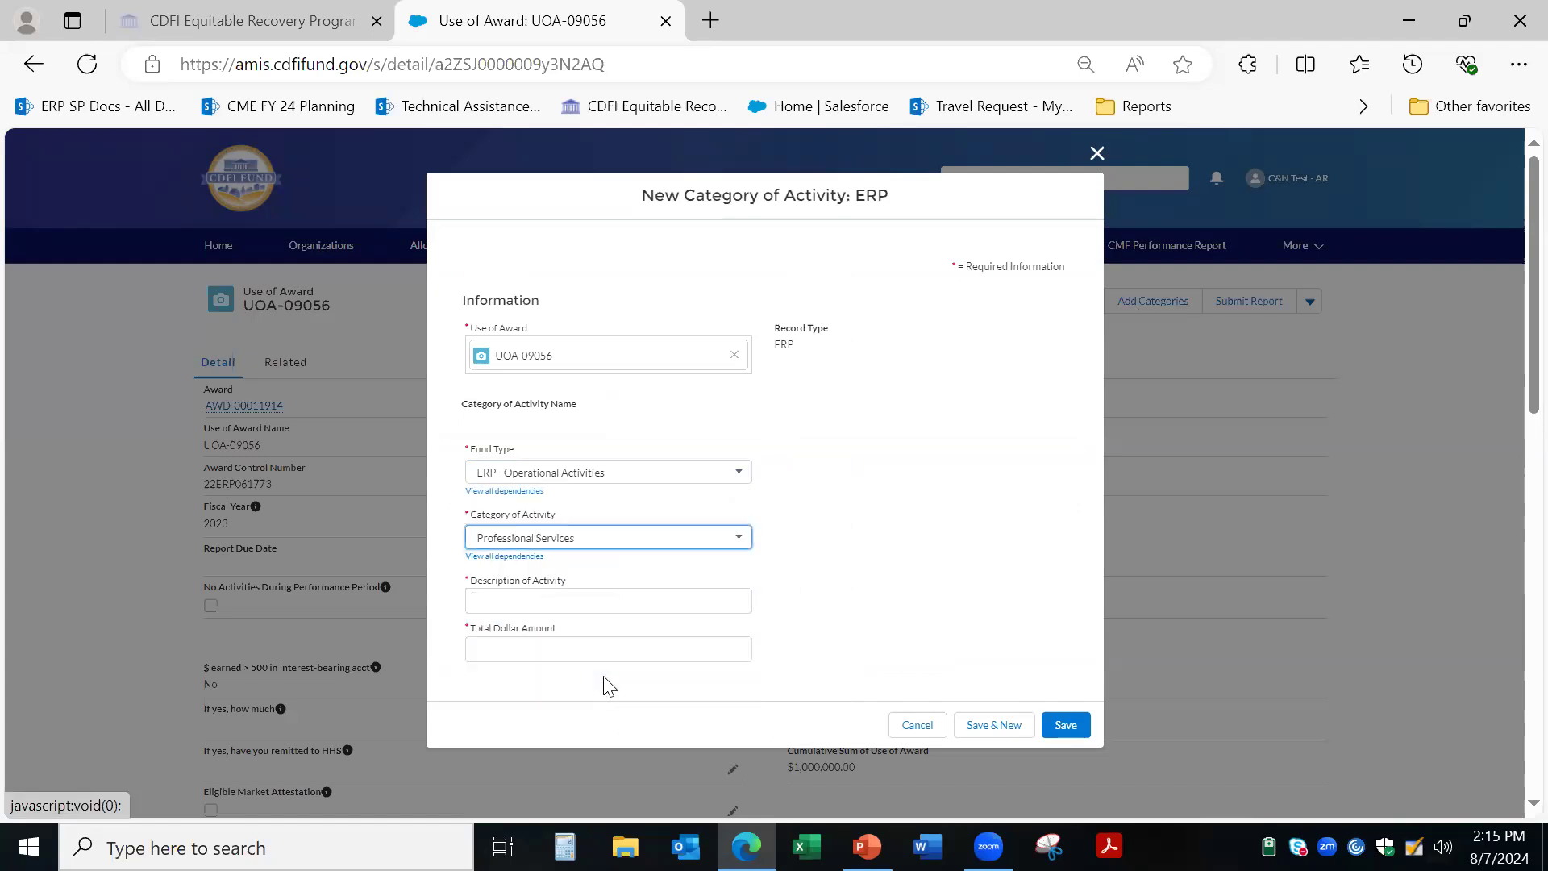
Step: Describe the activity as Contract, enter a total dollar amount of 250,000, and save the category of activity
click(633, 598)
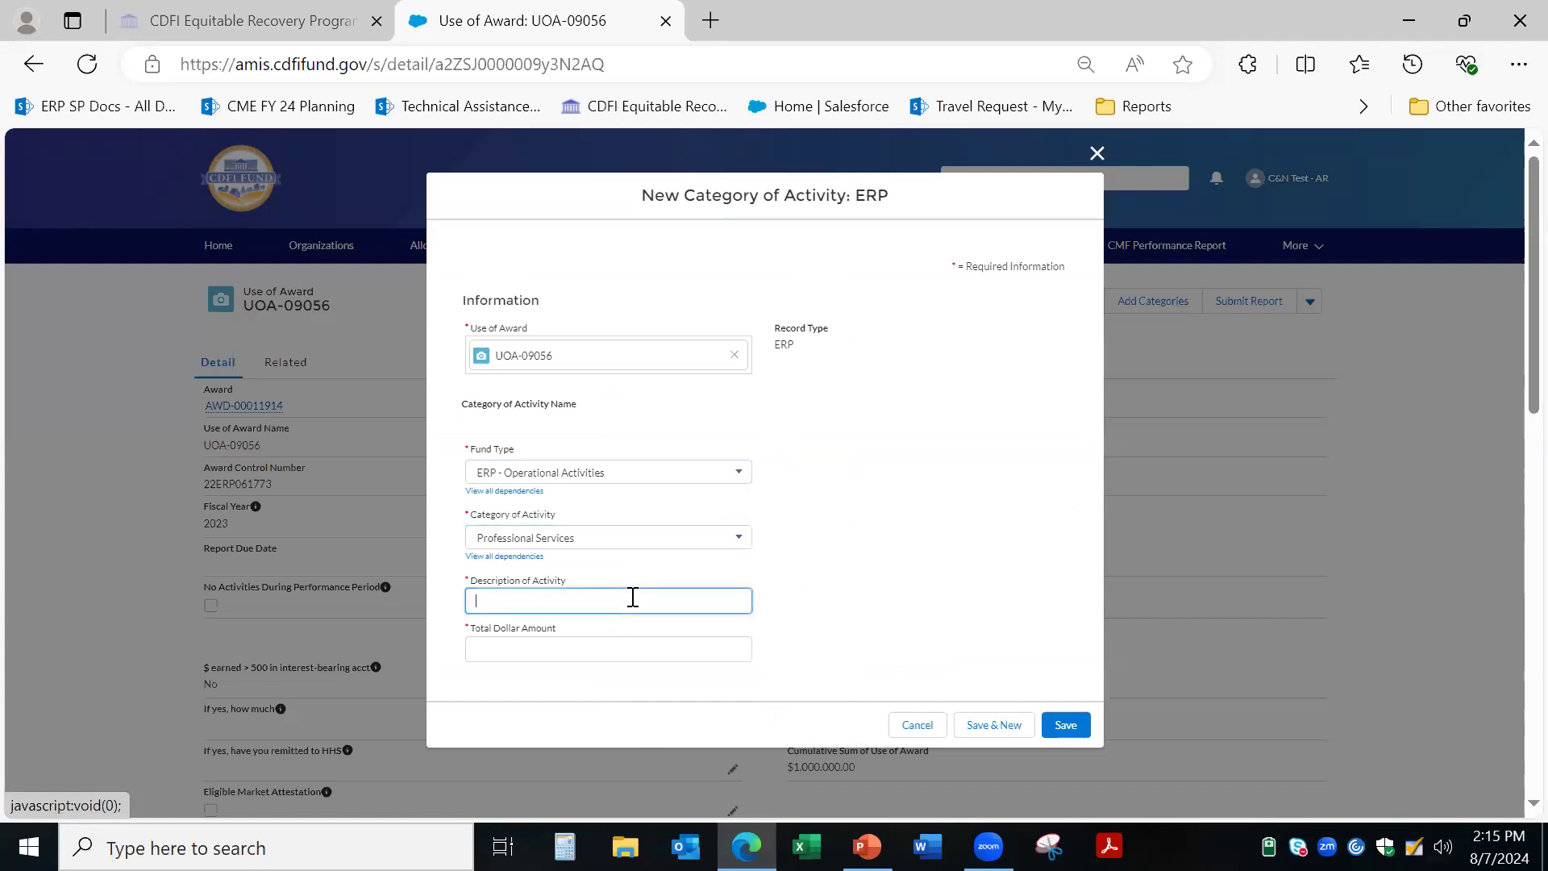
text(Contract)
click(573, 653)
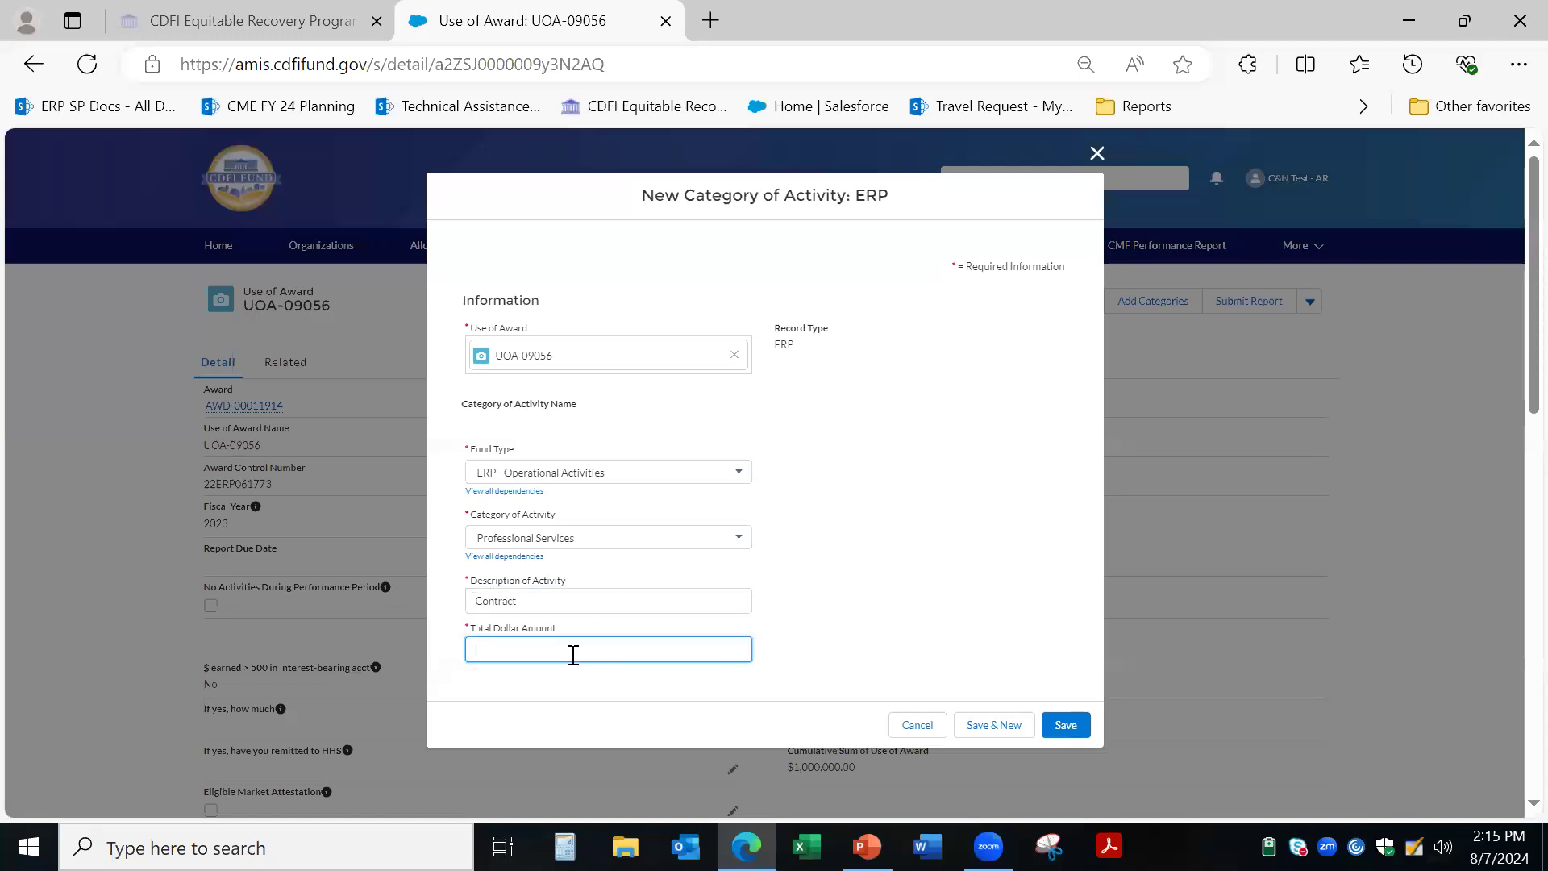
text(250,000)
click(1066, 725)
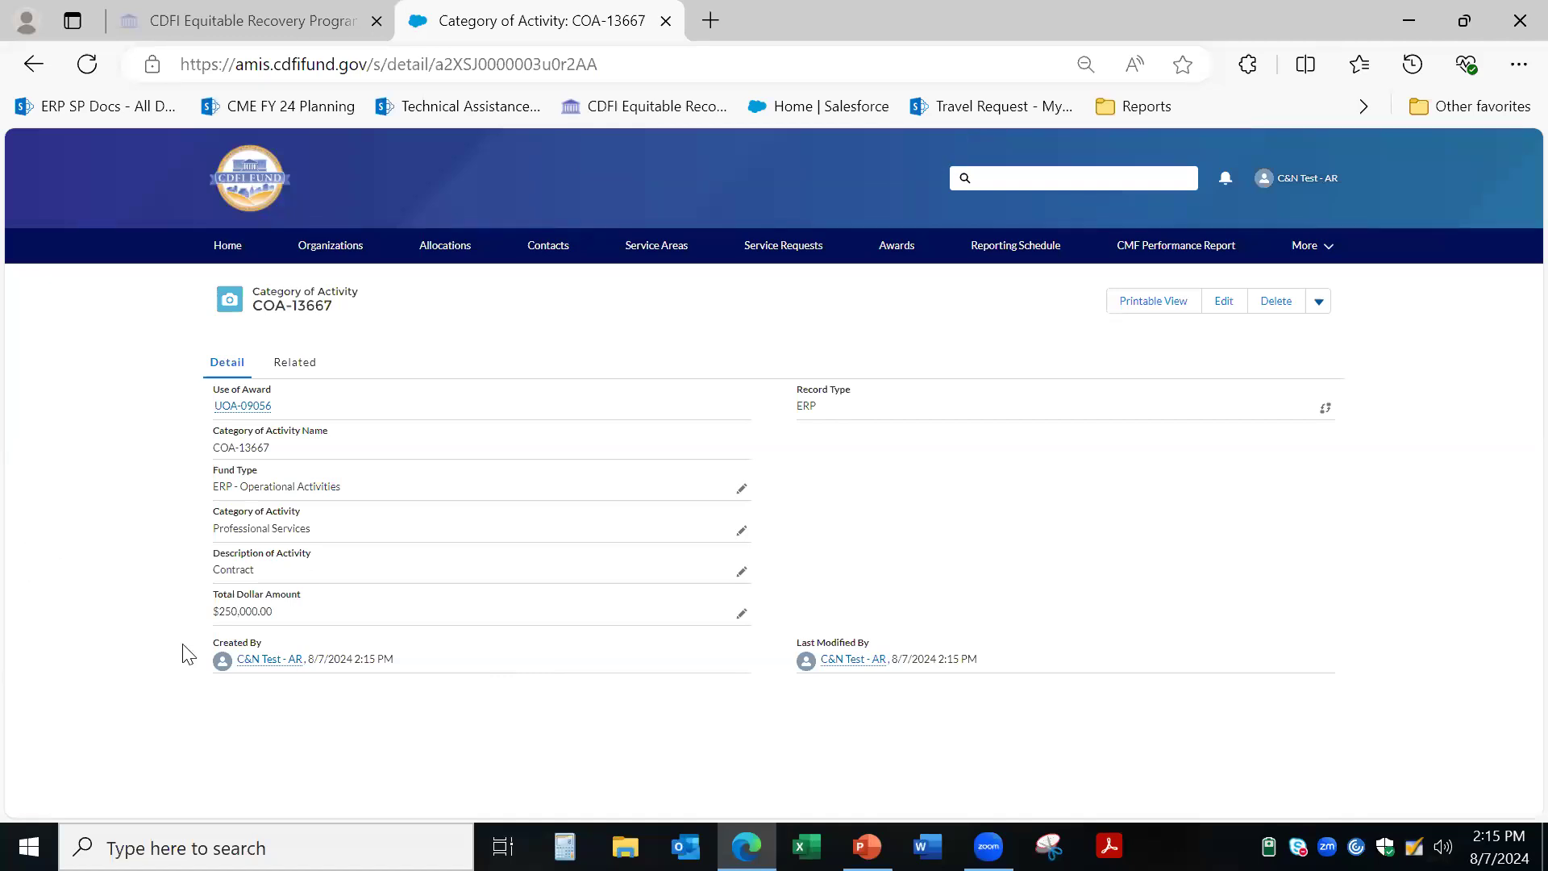
Step: Return to the parent Use of Award record and review its activity totals and benchmark fields
click(235, 410)
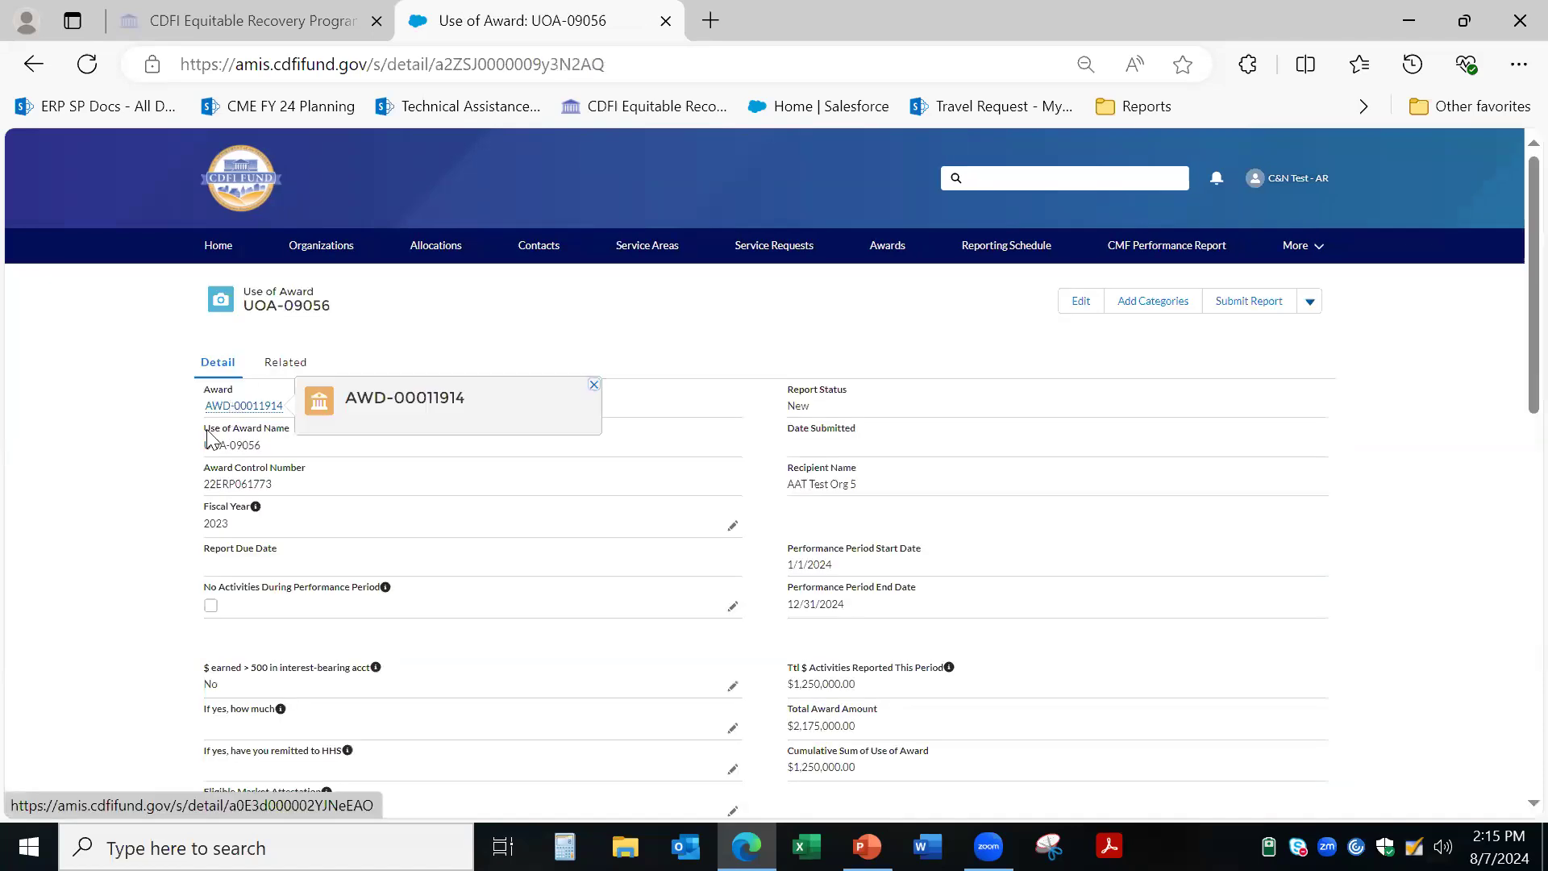
scroll(85, 667, down, 1)
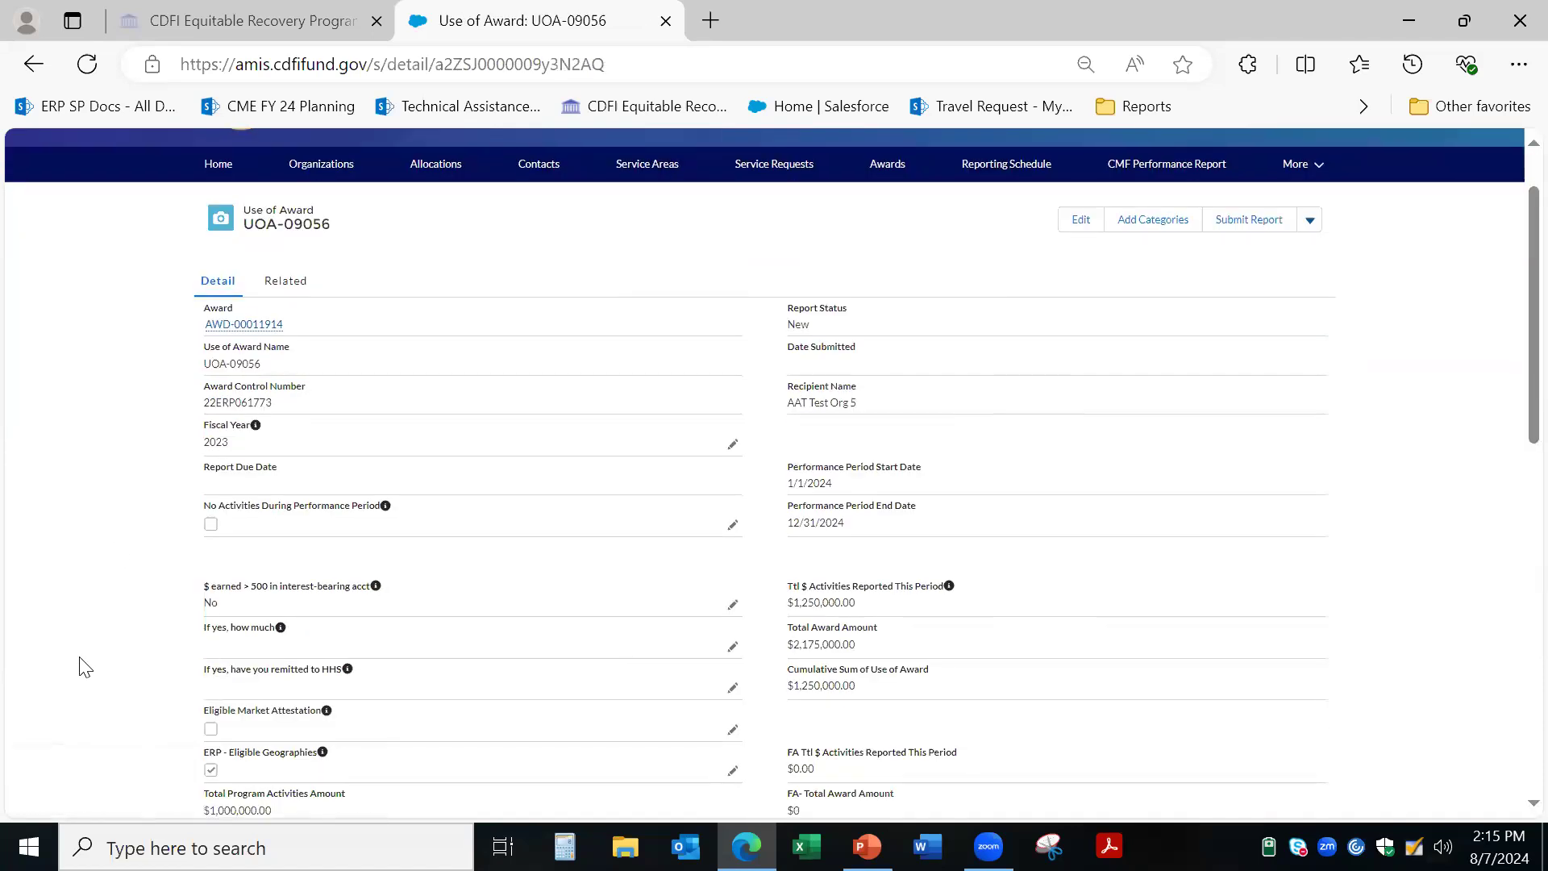
scroll(85, 667, down, 2)
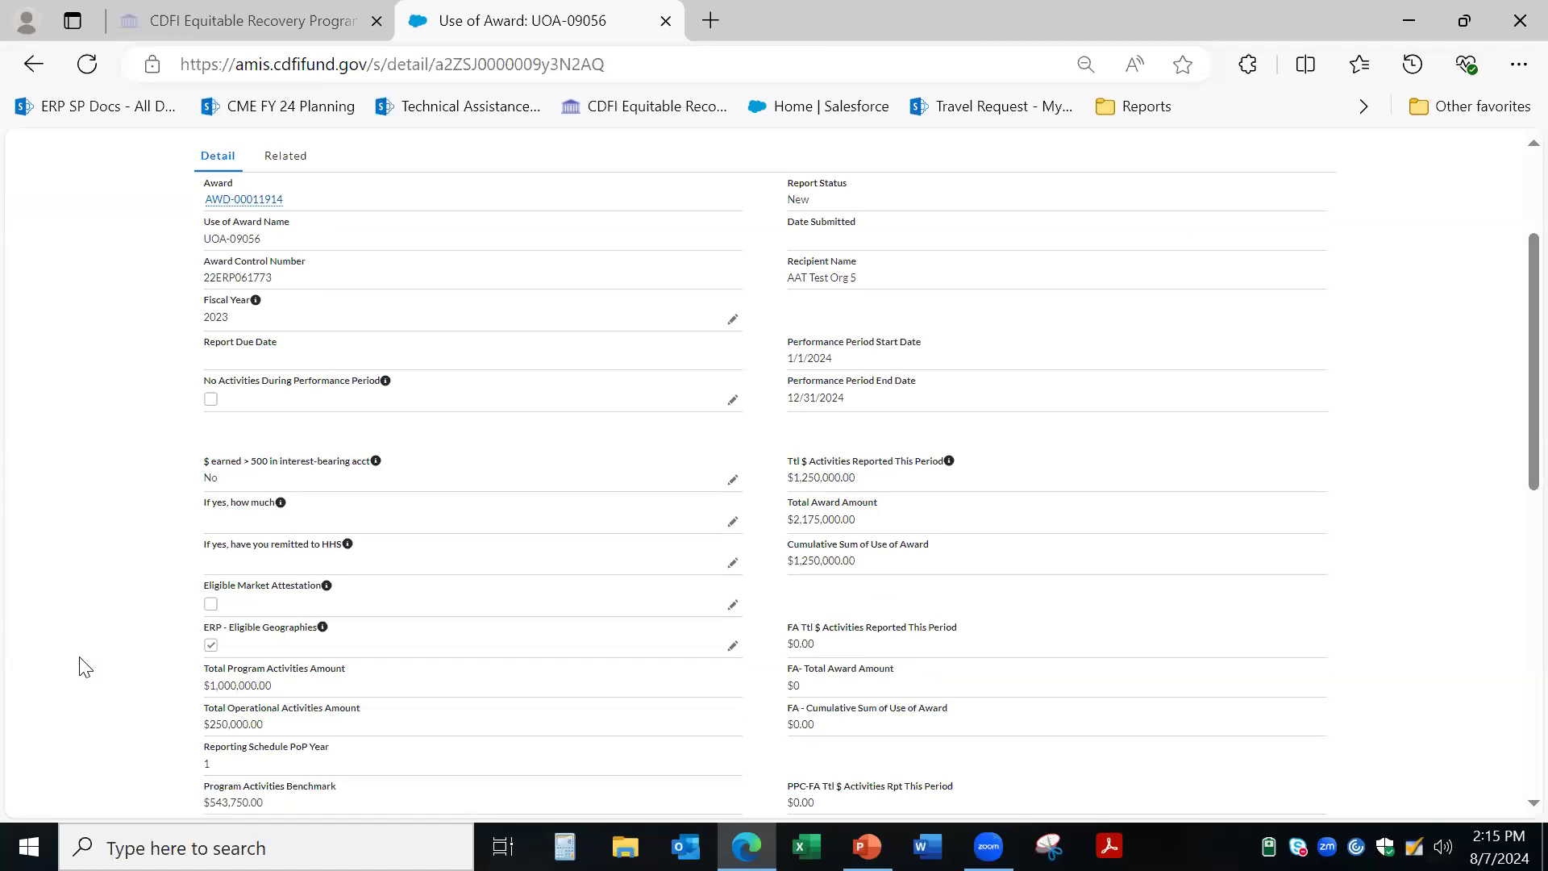
scroll(116, 669, up, 3)
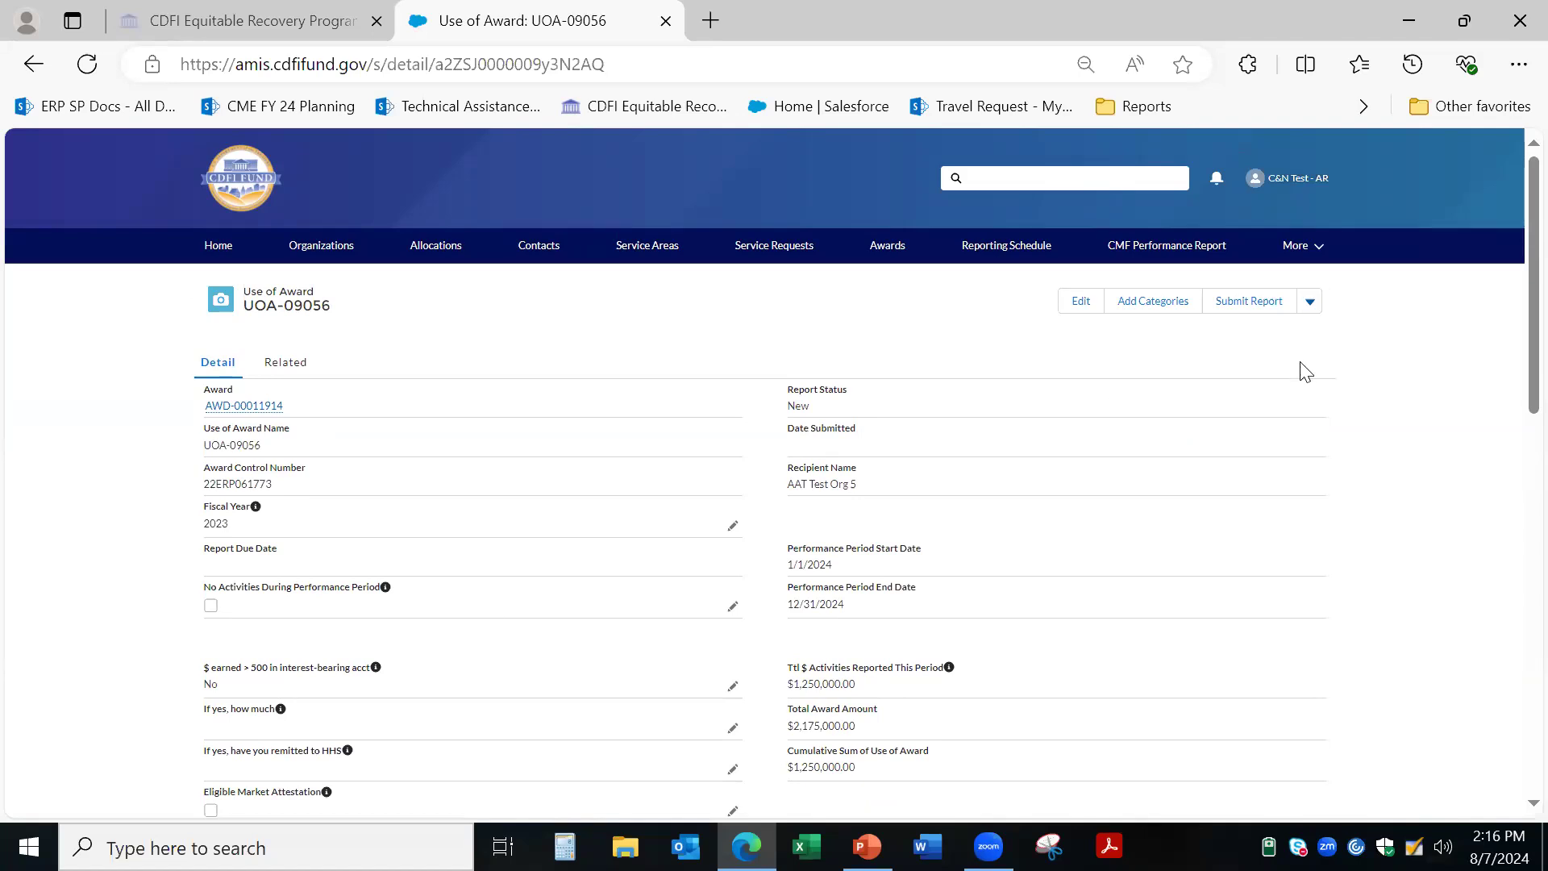
Step: Submit the fiscal year 2023 Use of Award report, confirm the submission, and dismiss the resulting notification
click(1248, 310)
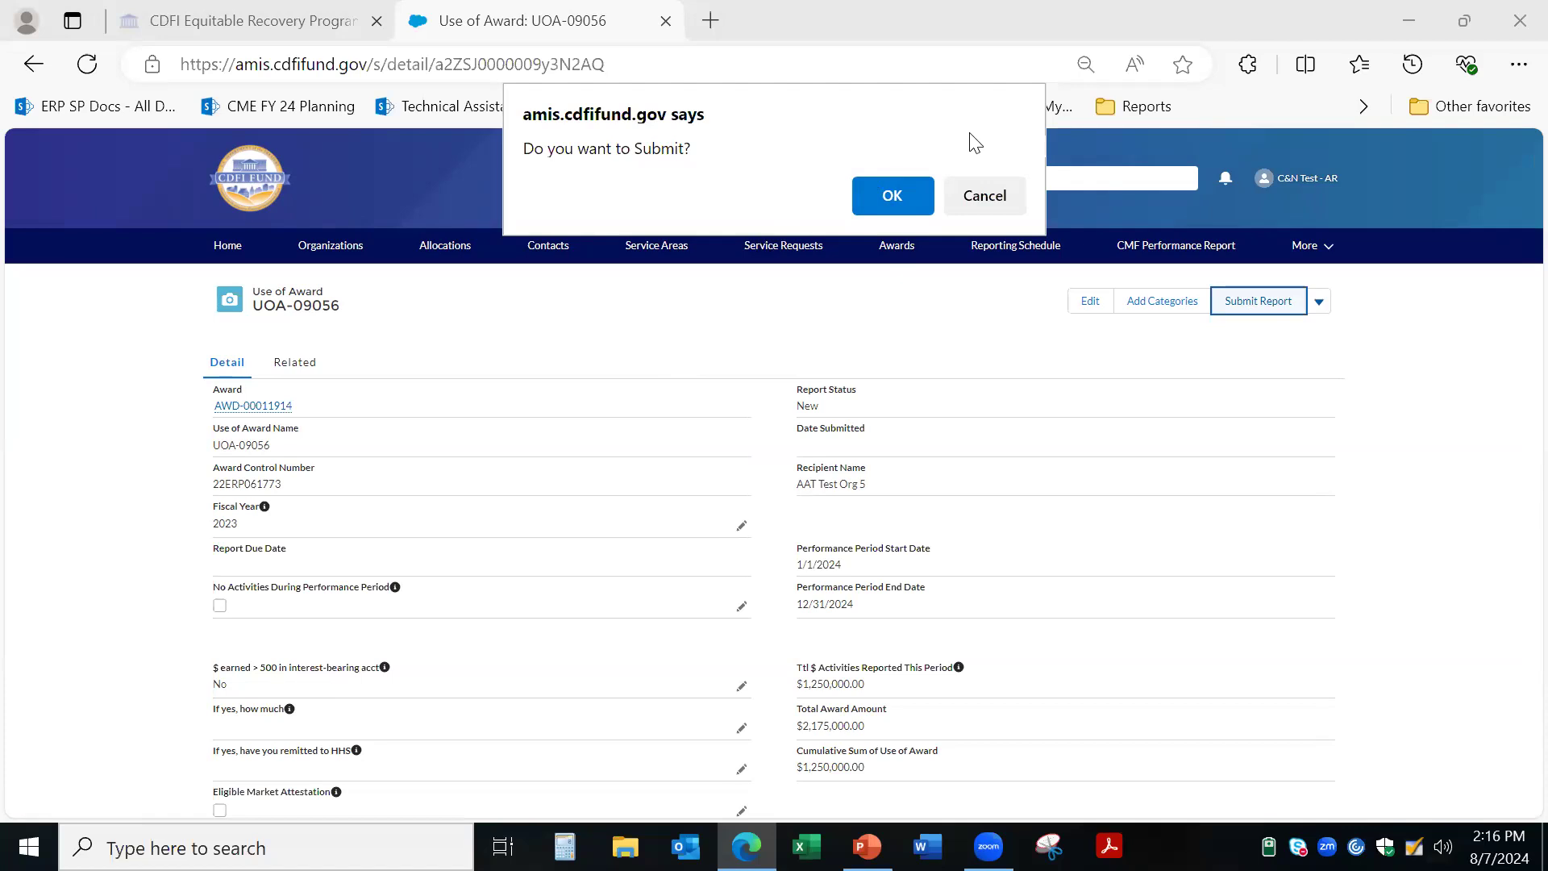
click(890, 193)
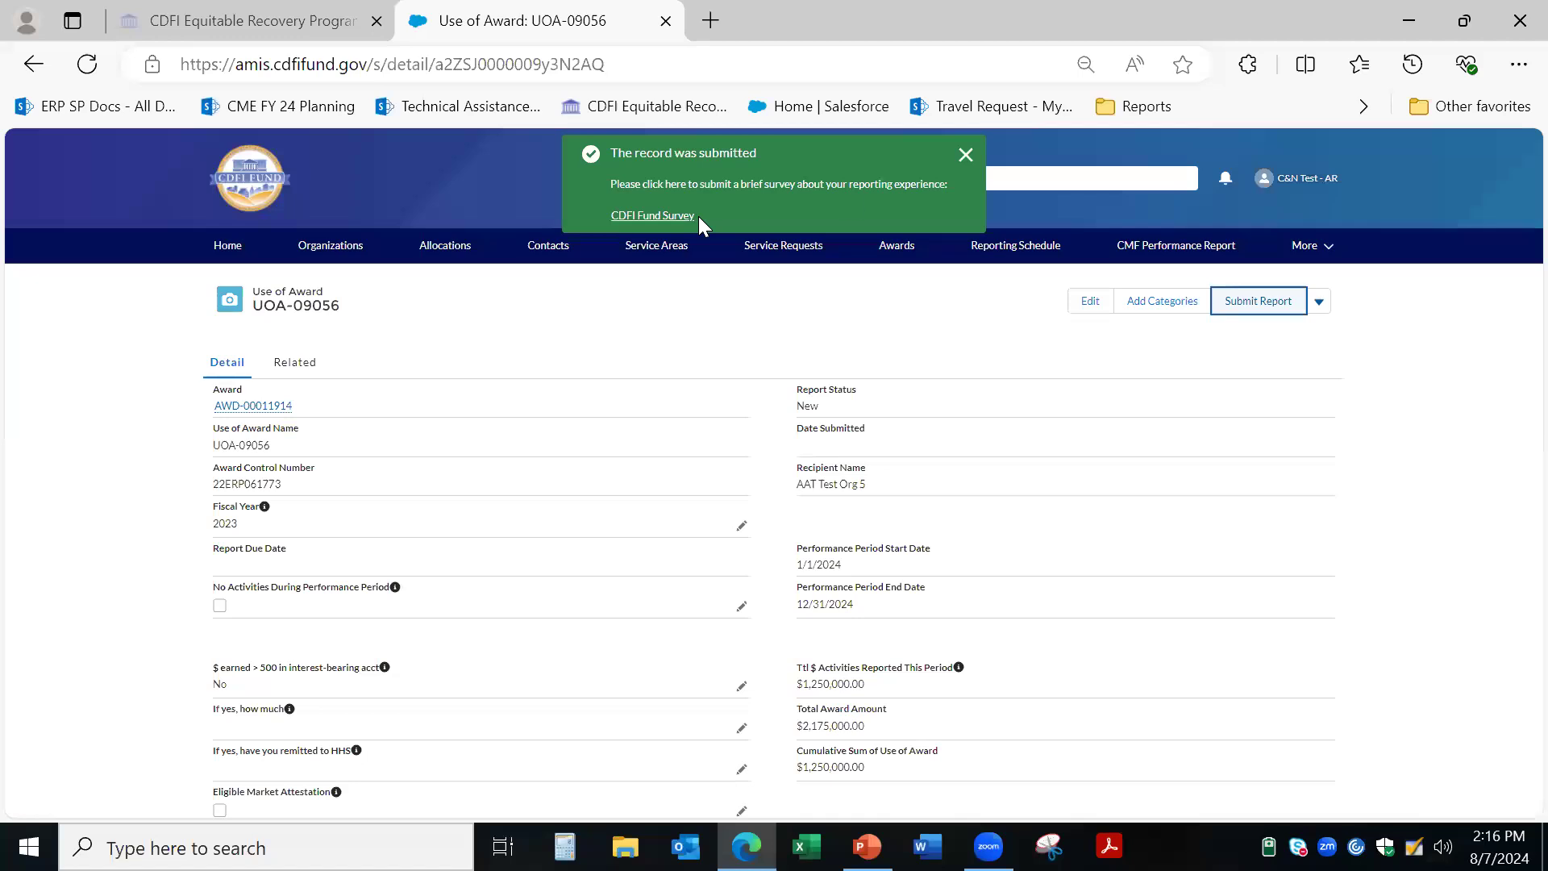
click(965, 156)
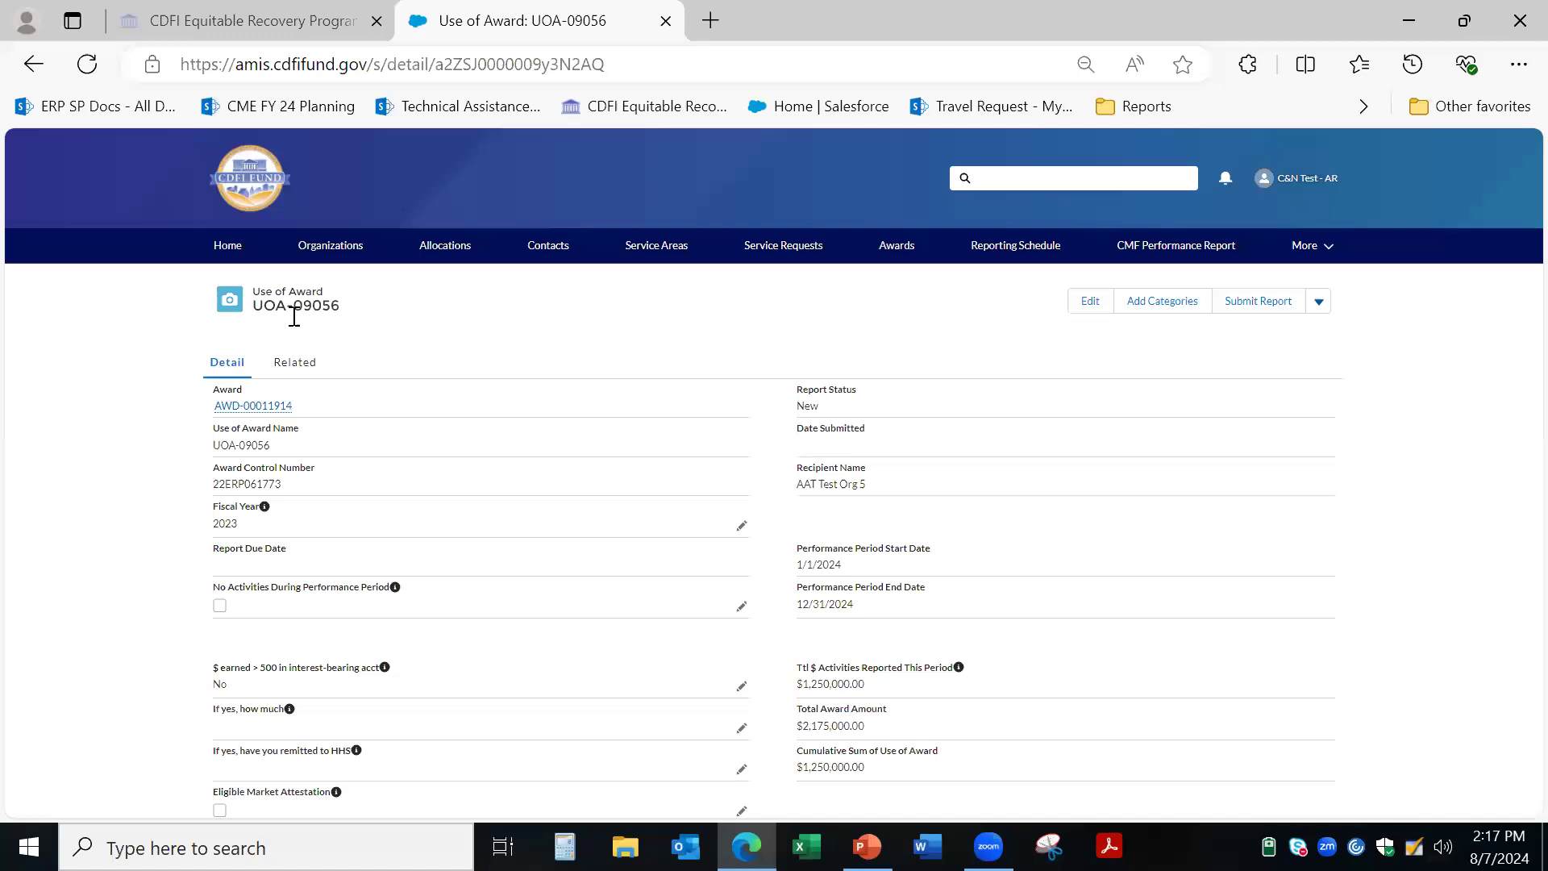
Step: View the Use of Award's related categories of activity and try to submit the report again
click(295, 363)
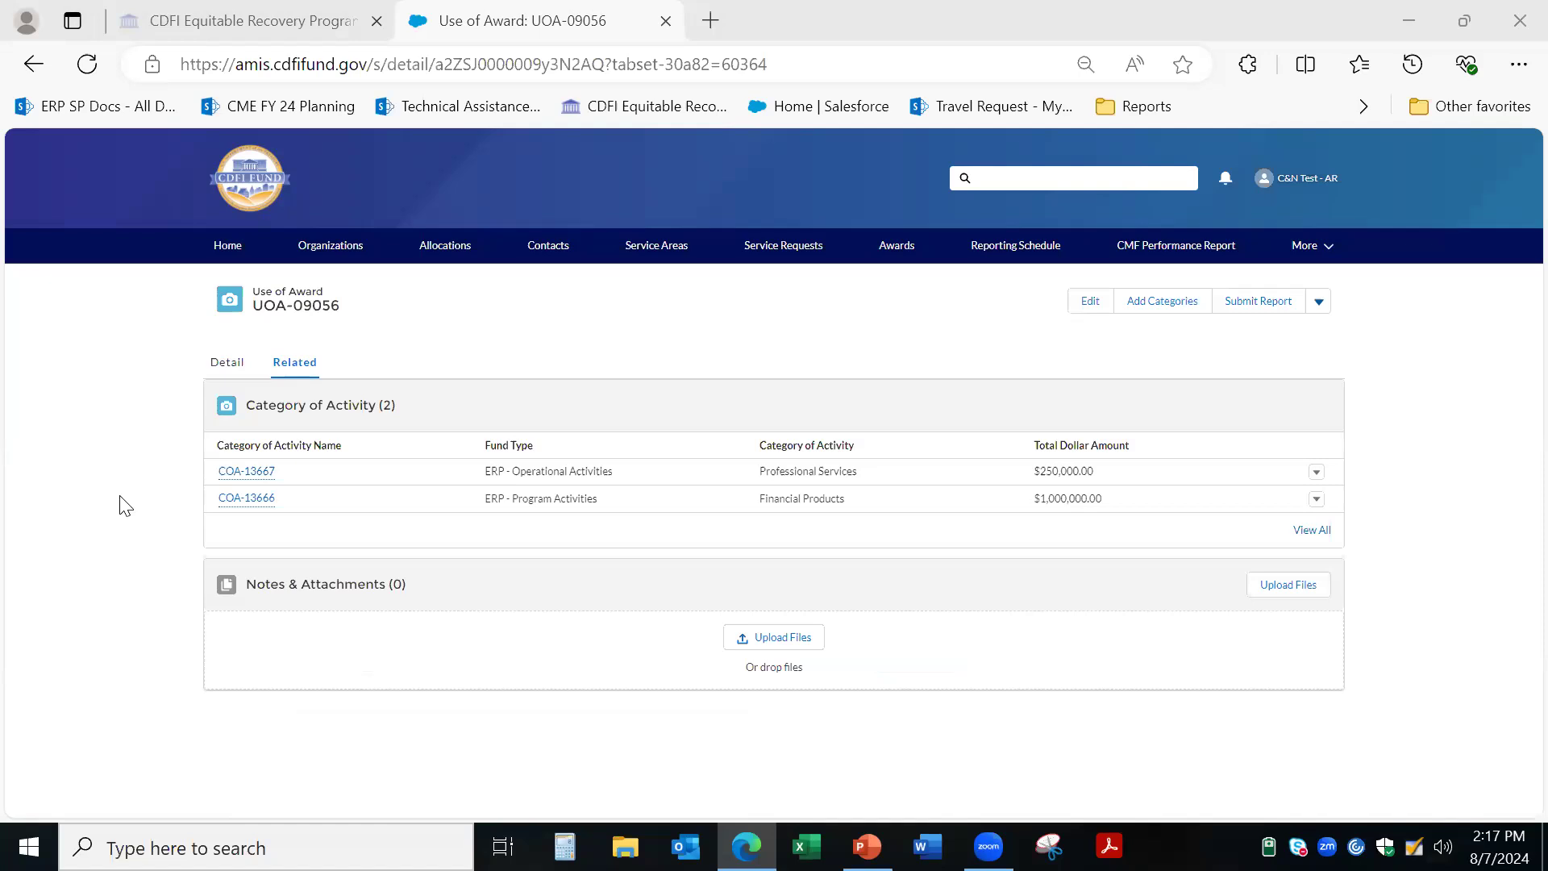
click(1256, 314)
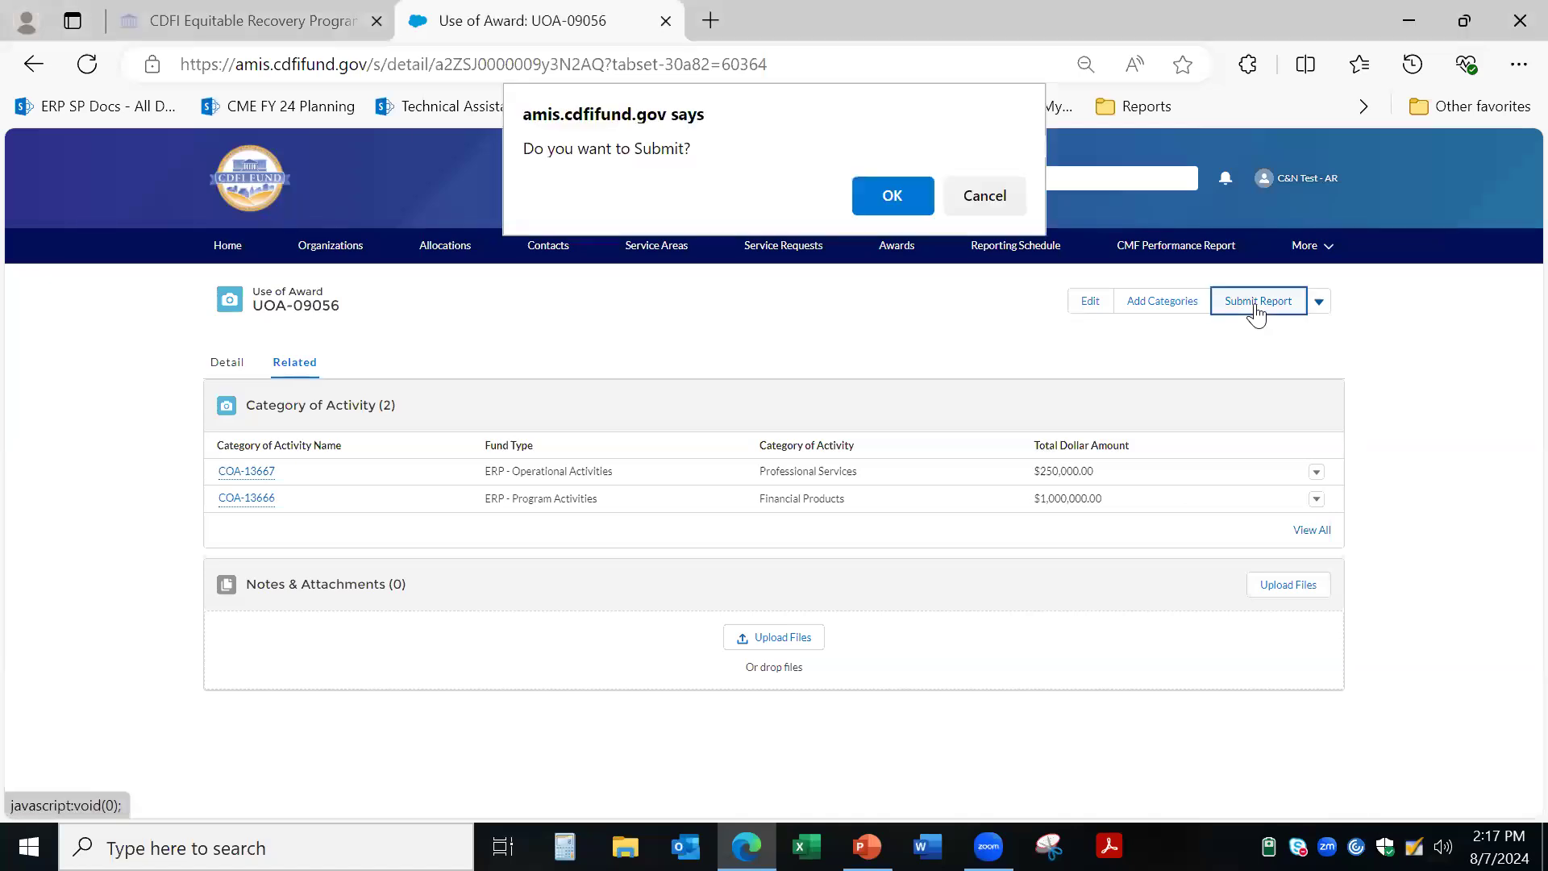
click(905, 211)
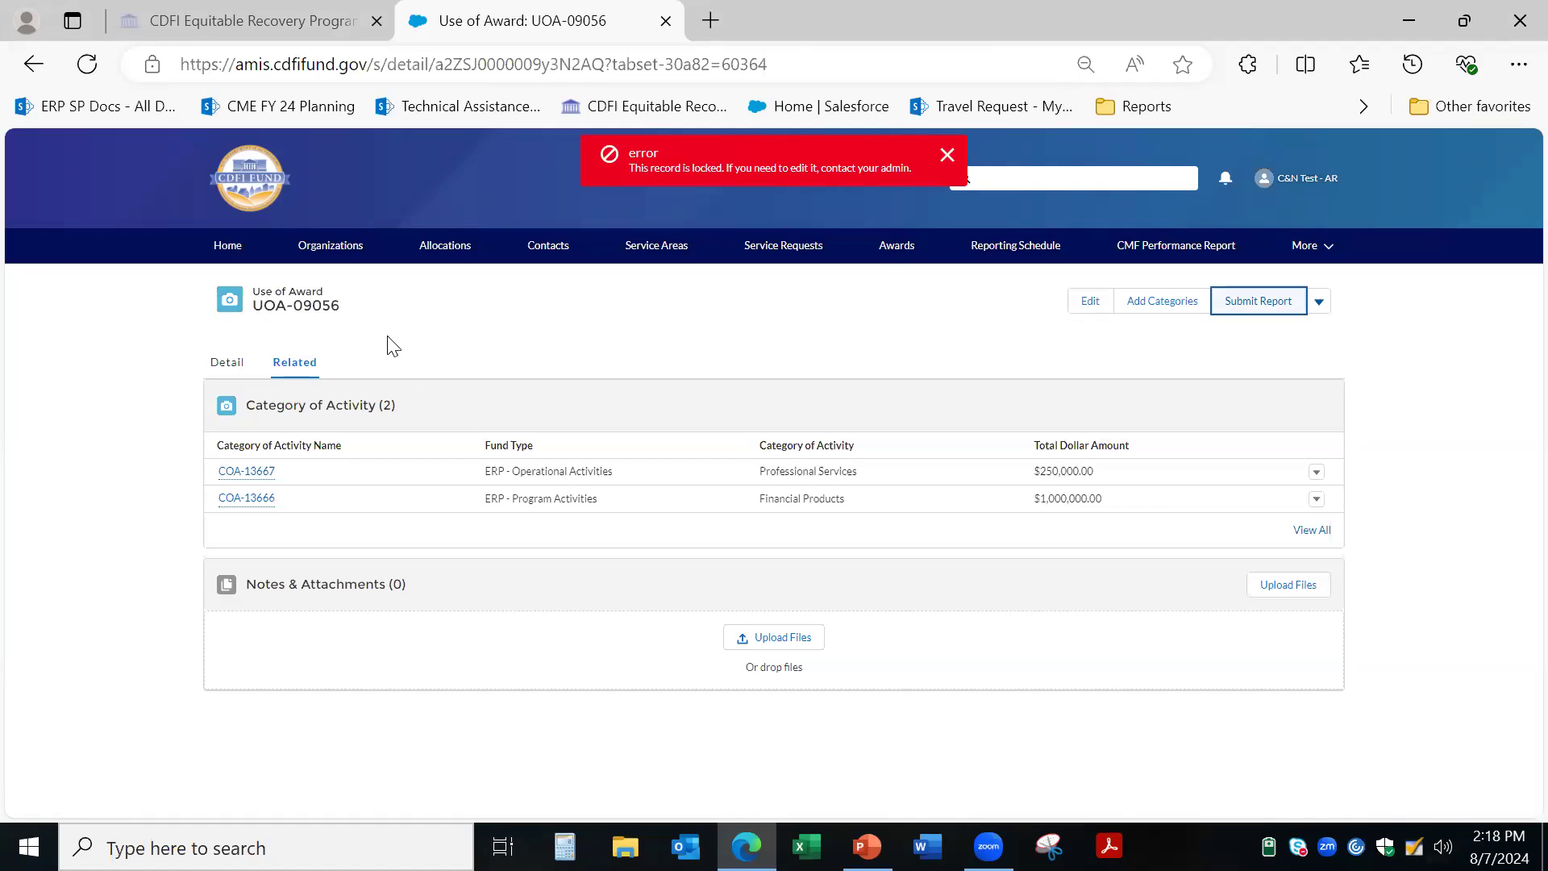
Step: Open the 2022 ERP award from the awards list and review its related records, including the Uses of Award entry
click(894, 250)
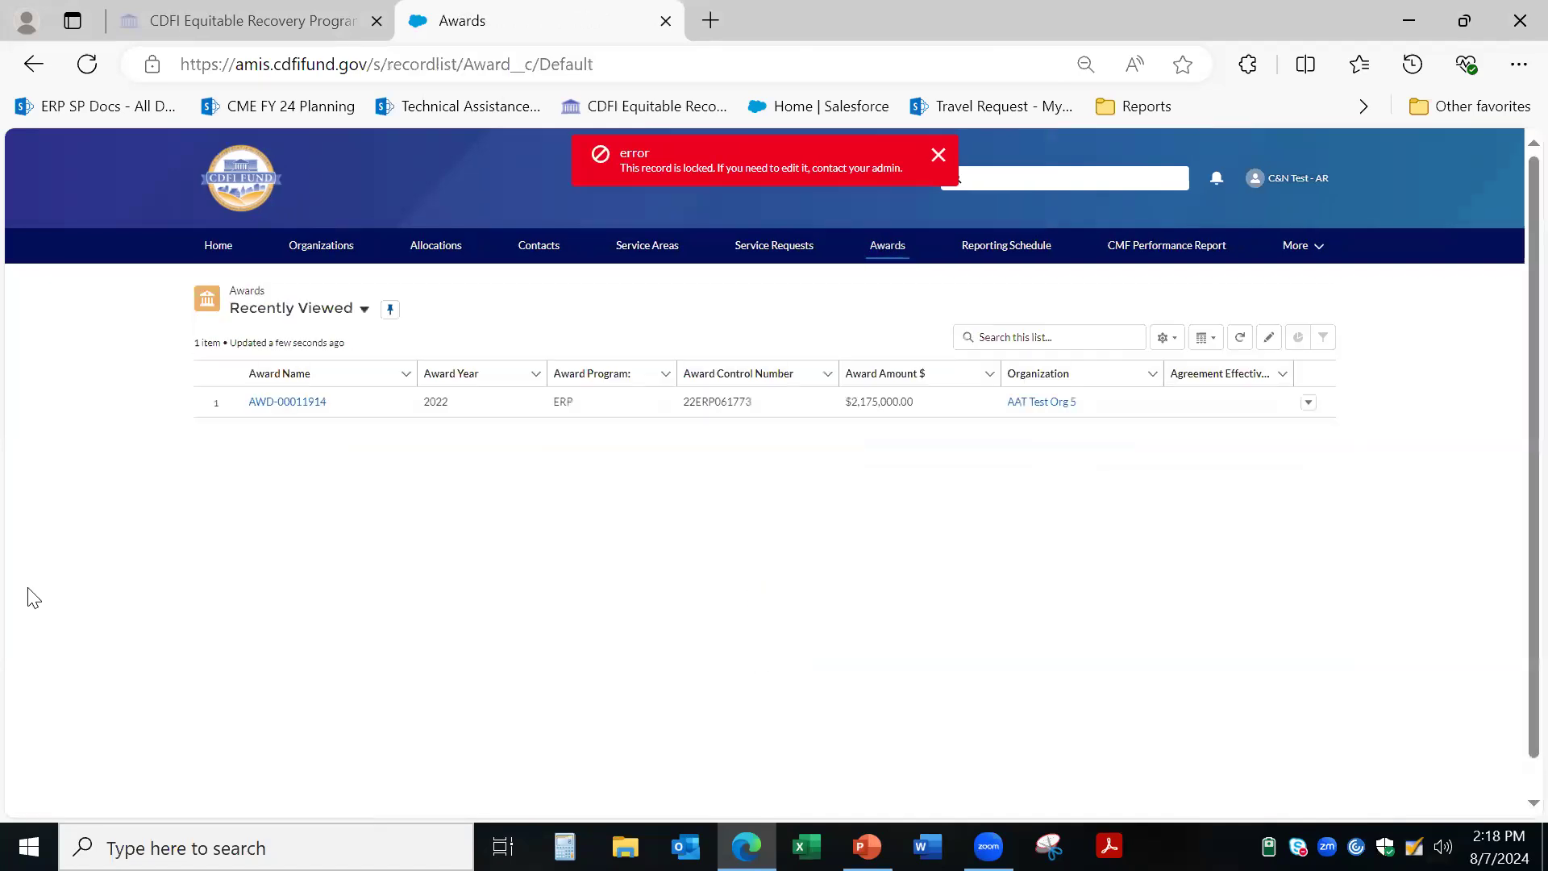
click(274, 406)
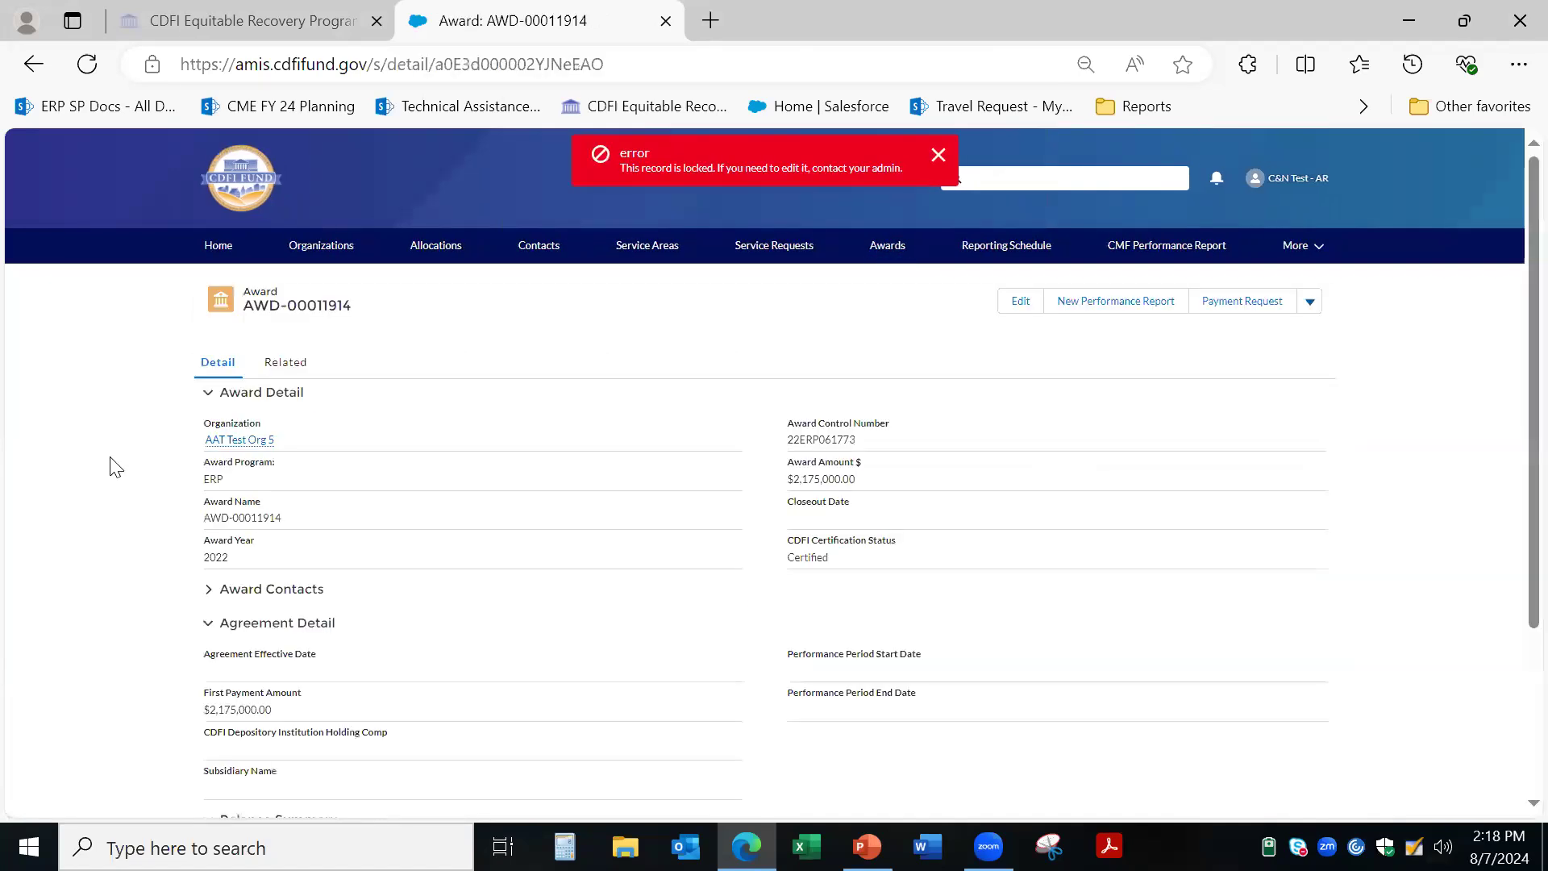
click(282, 368)
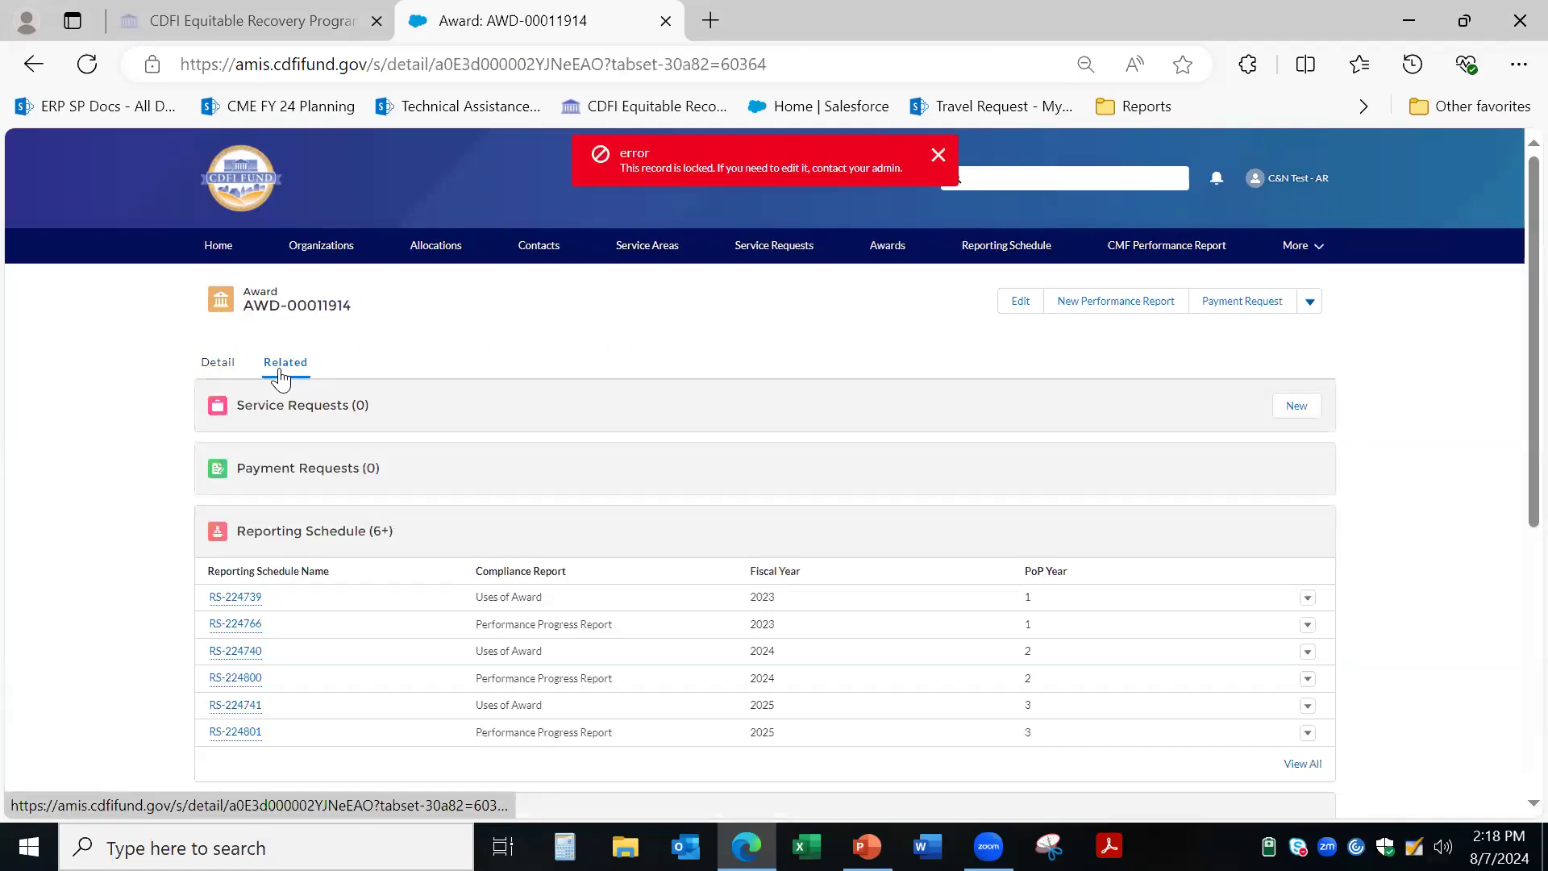
scroll(132, 695, down, 6)
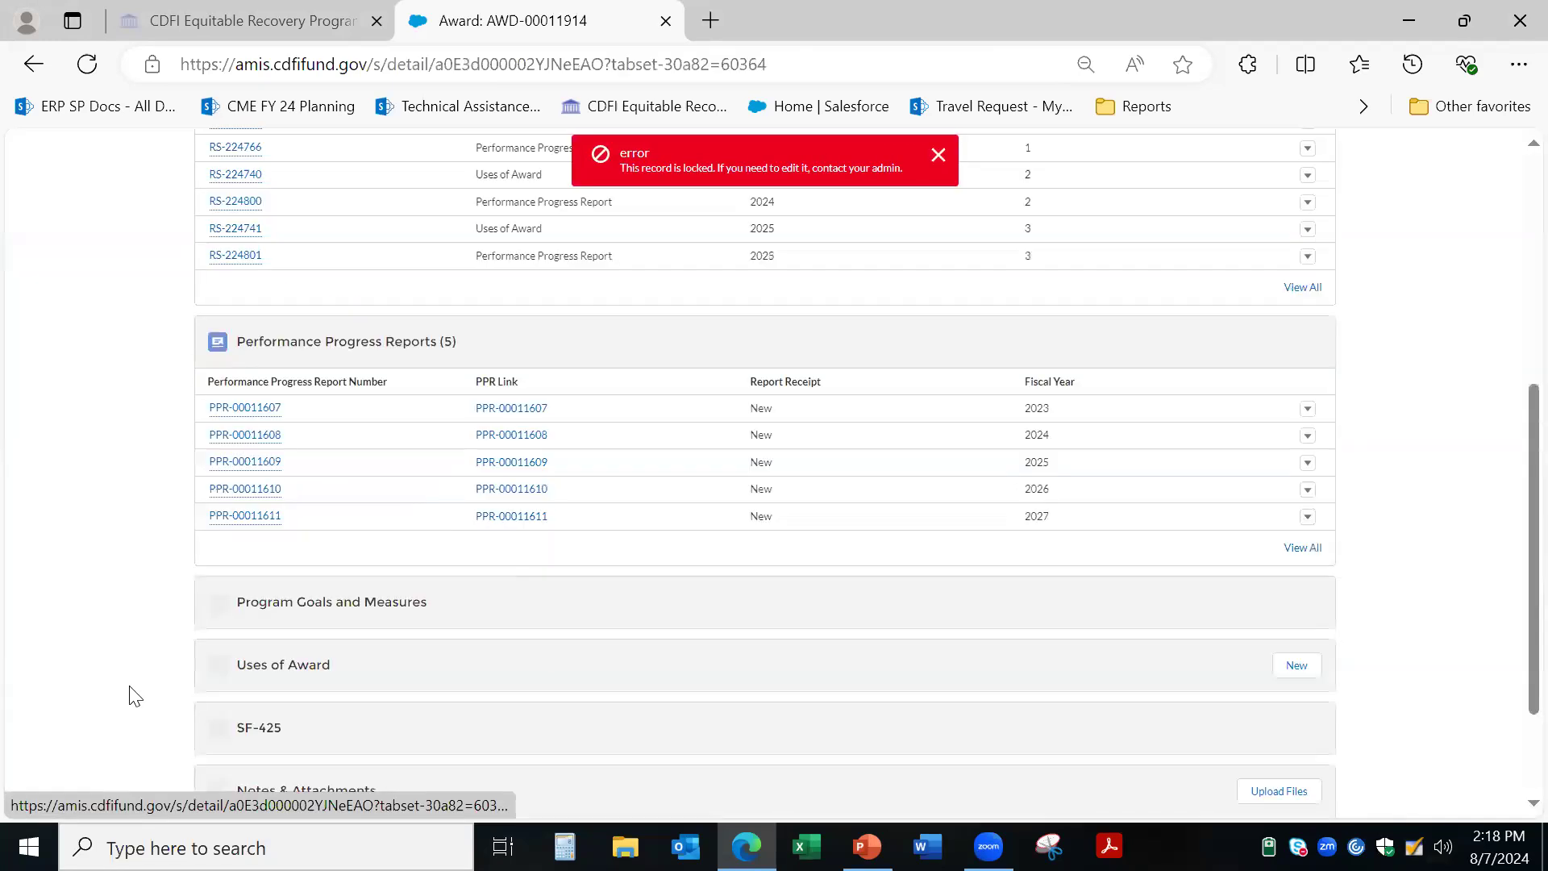
scroll(133, 695, down, 5)
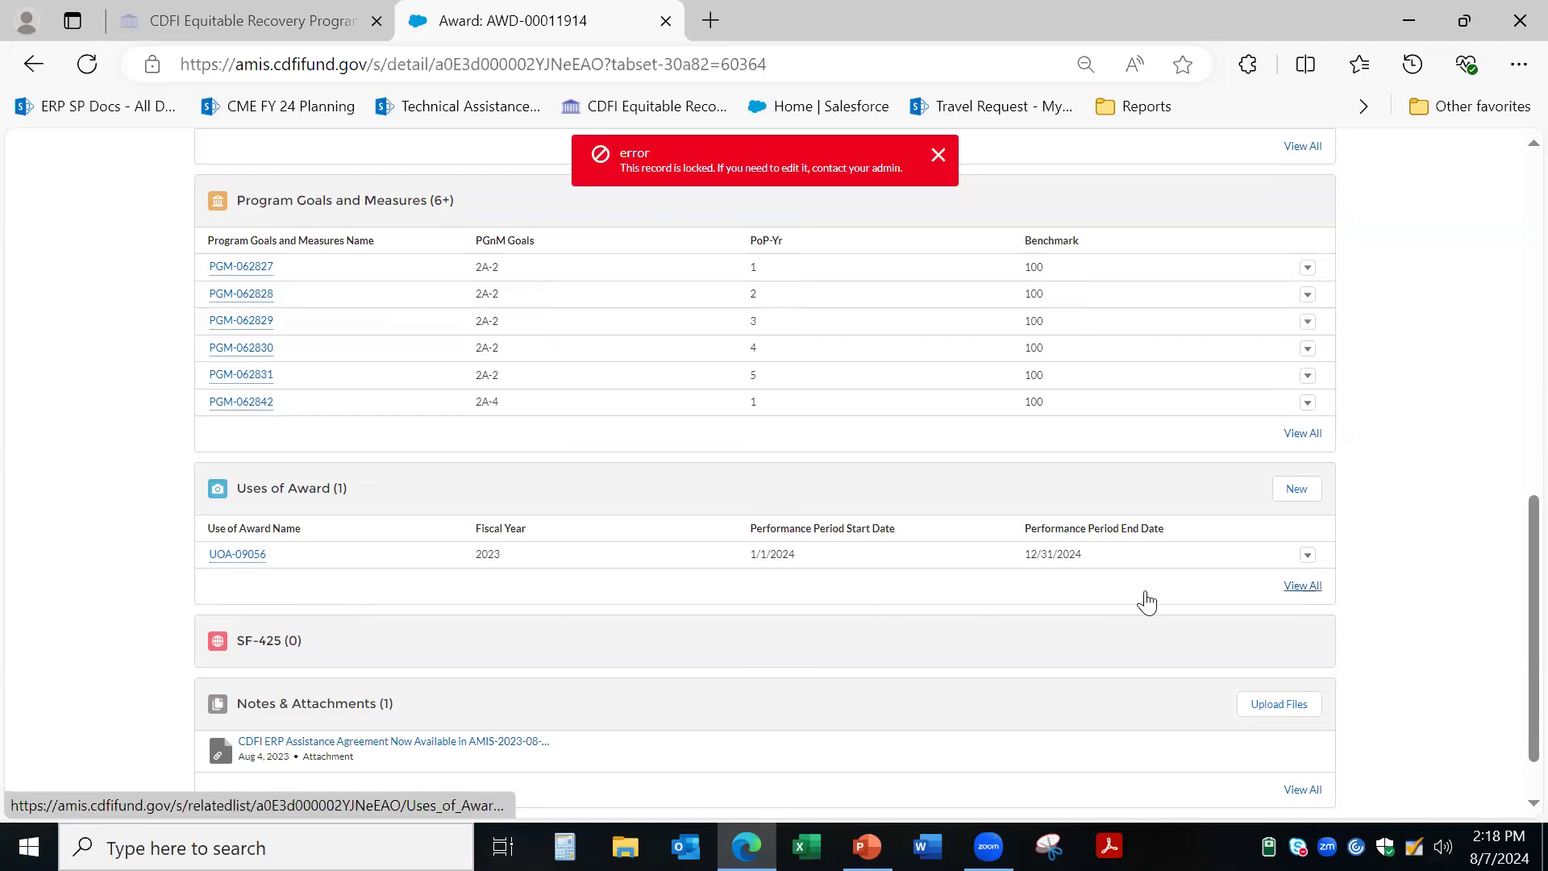
click(1307, 558)
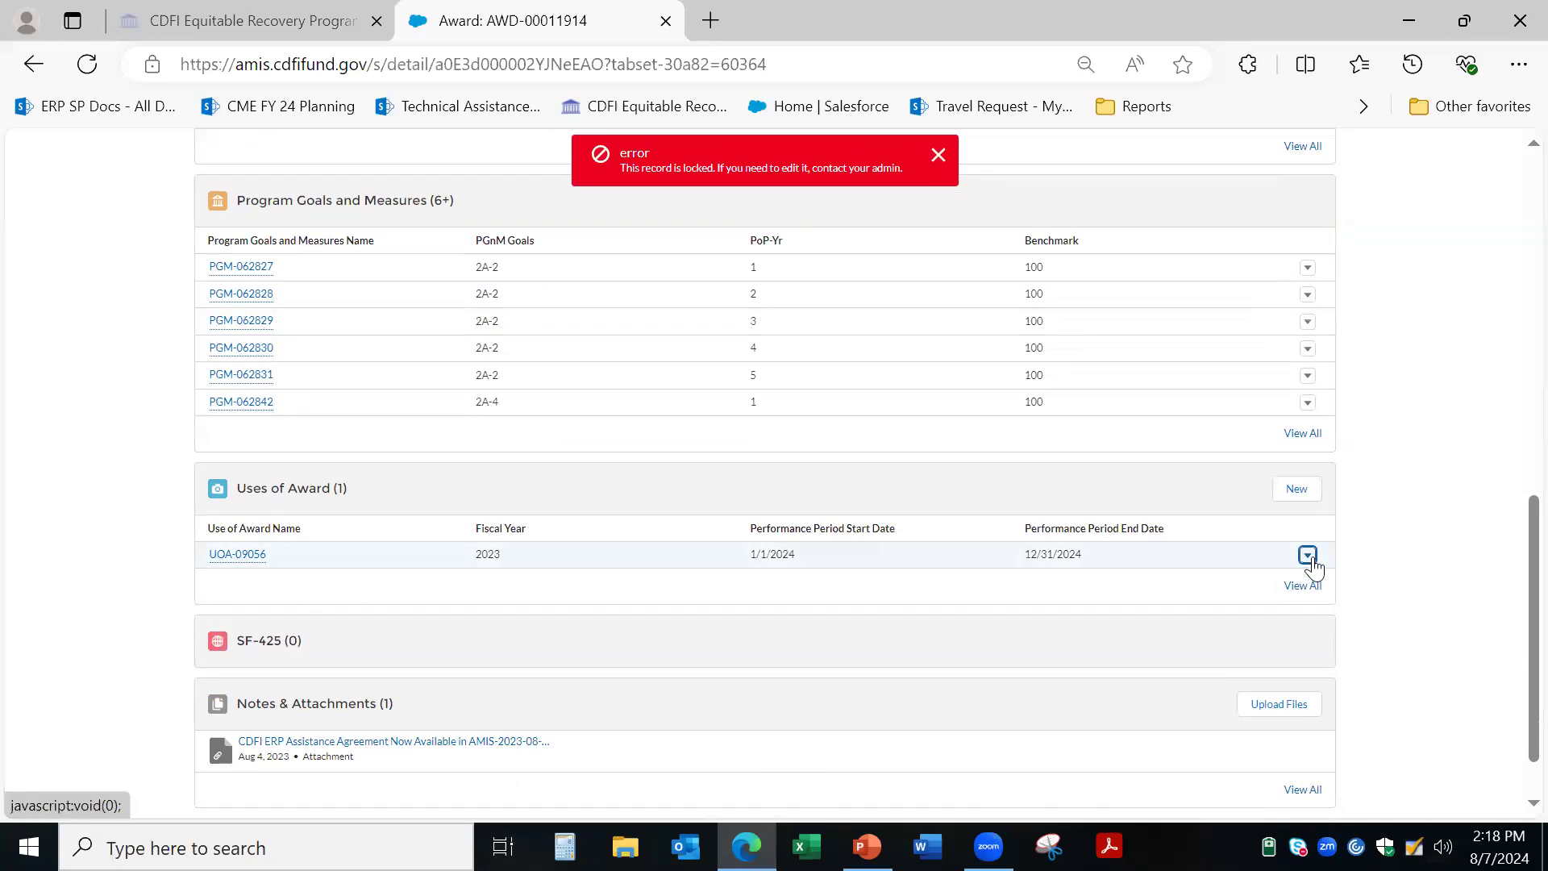
click(1391, 544)
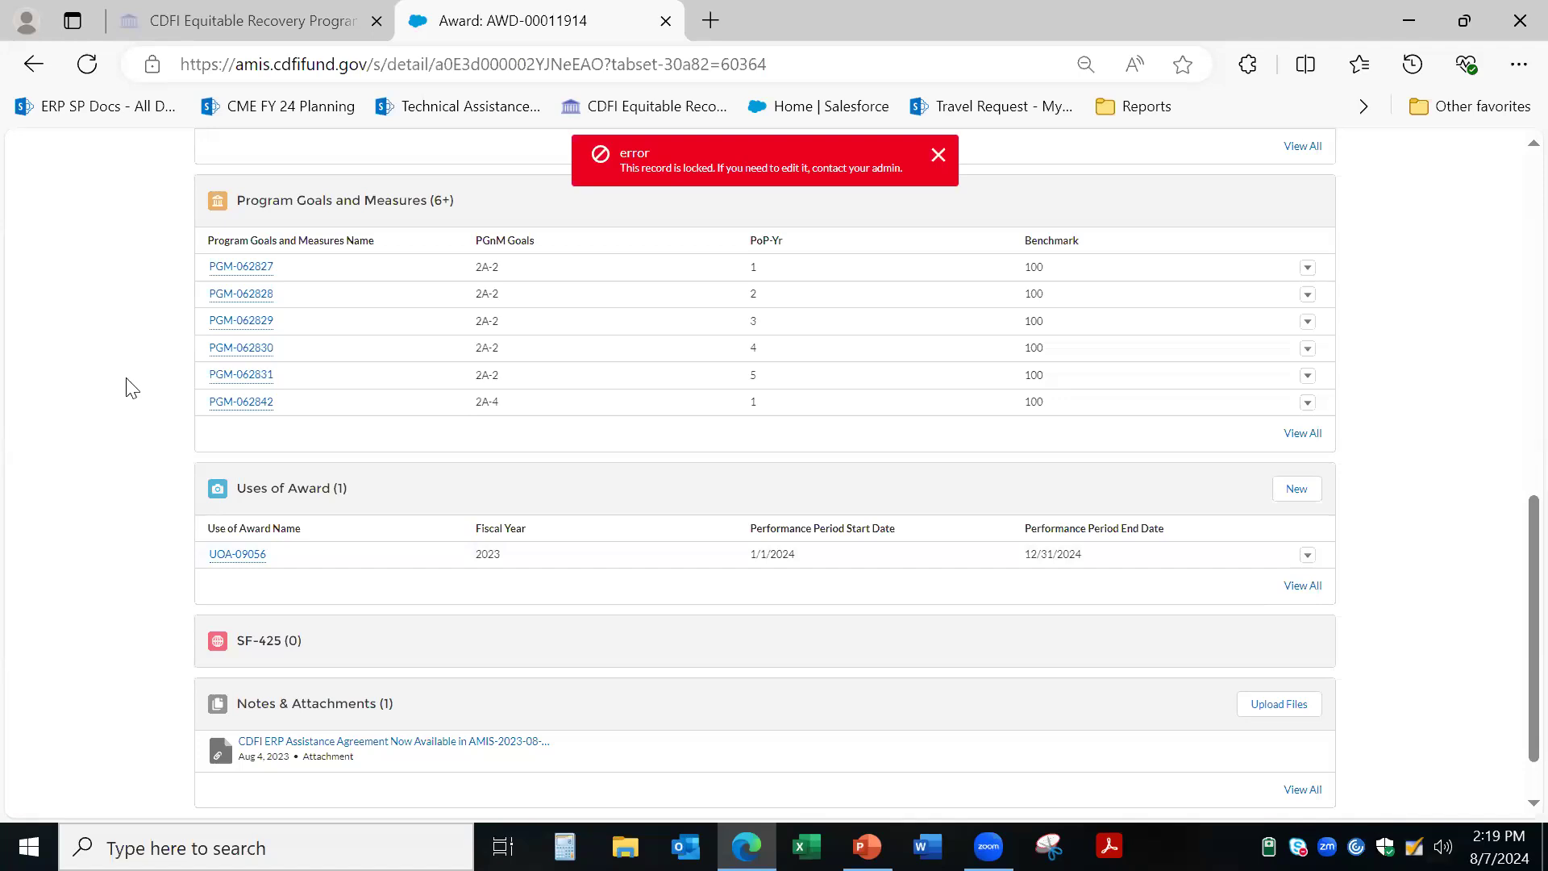
scroll(131, 389, up, 10)
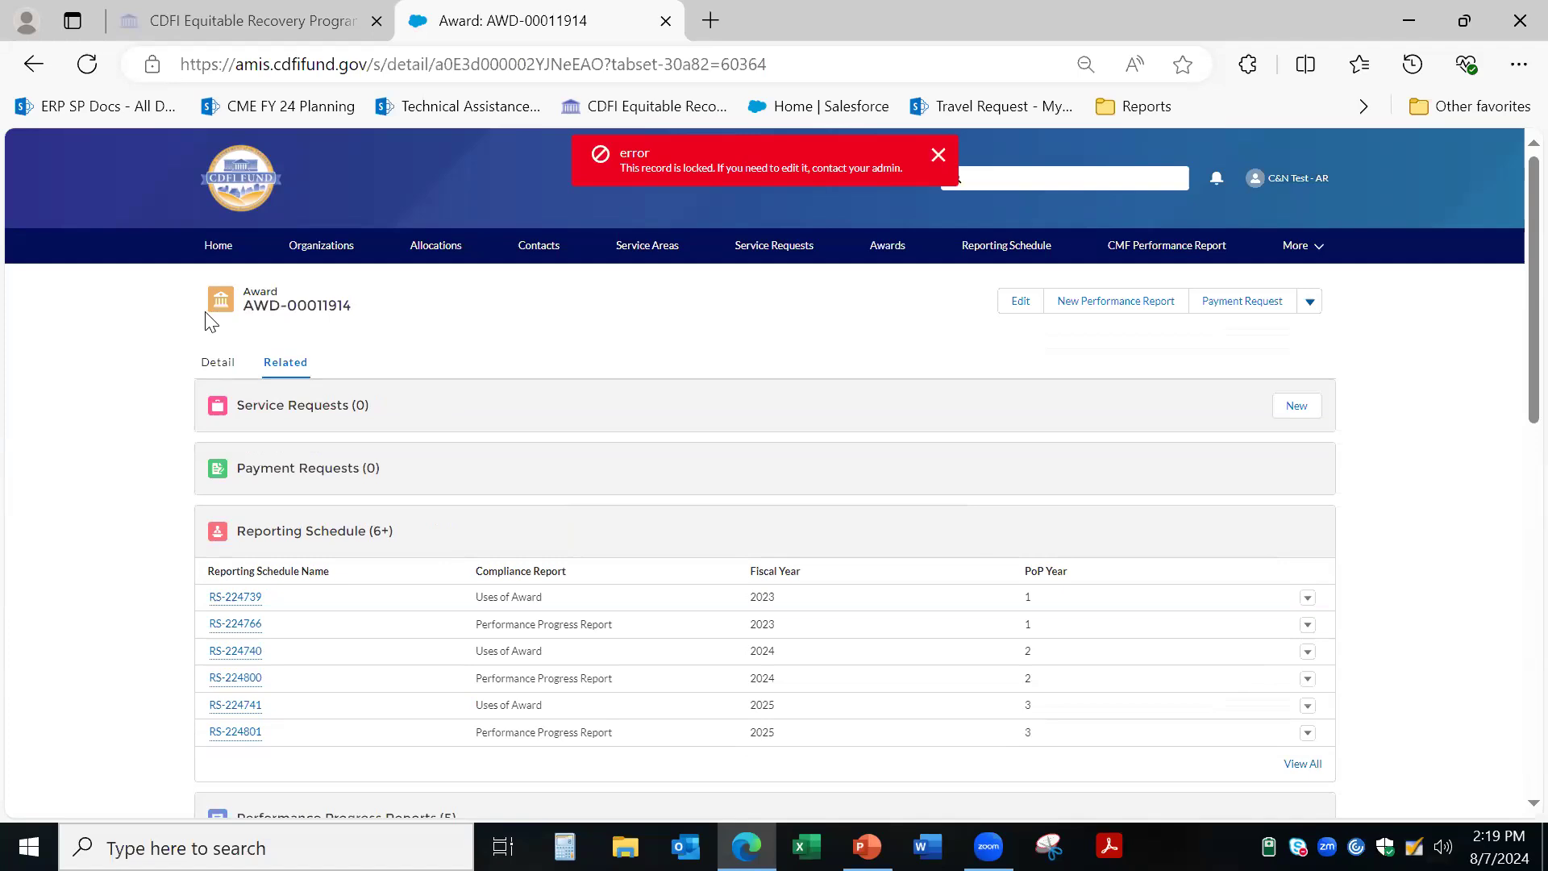
Step: Open the organization AAT Test Org 5 and look through its related records
click(323, 253)
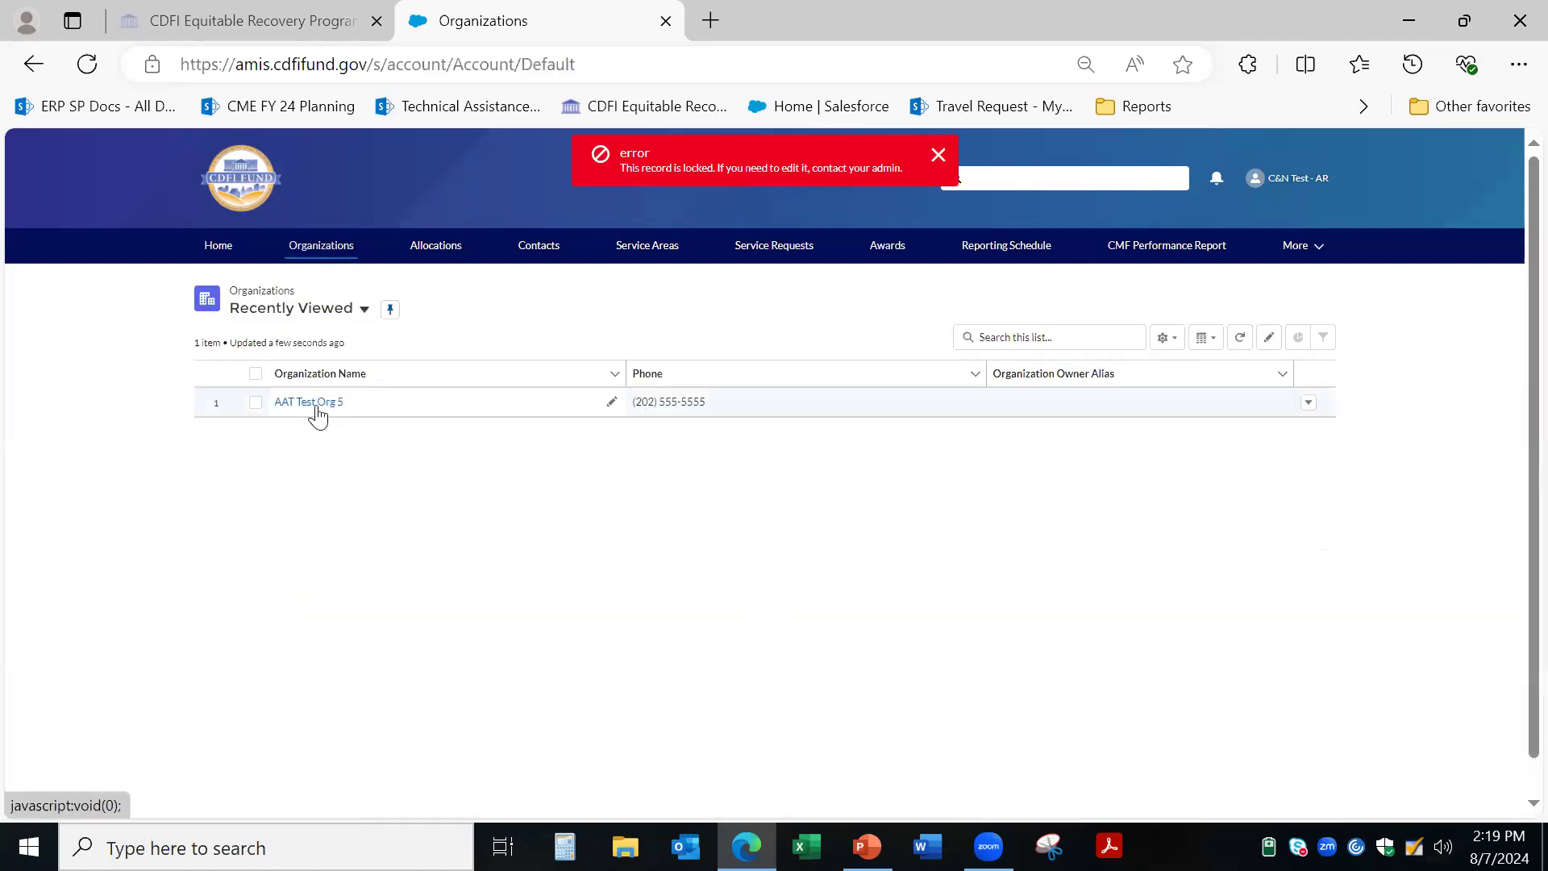
click(316, 408)
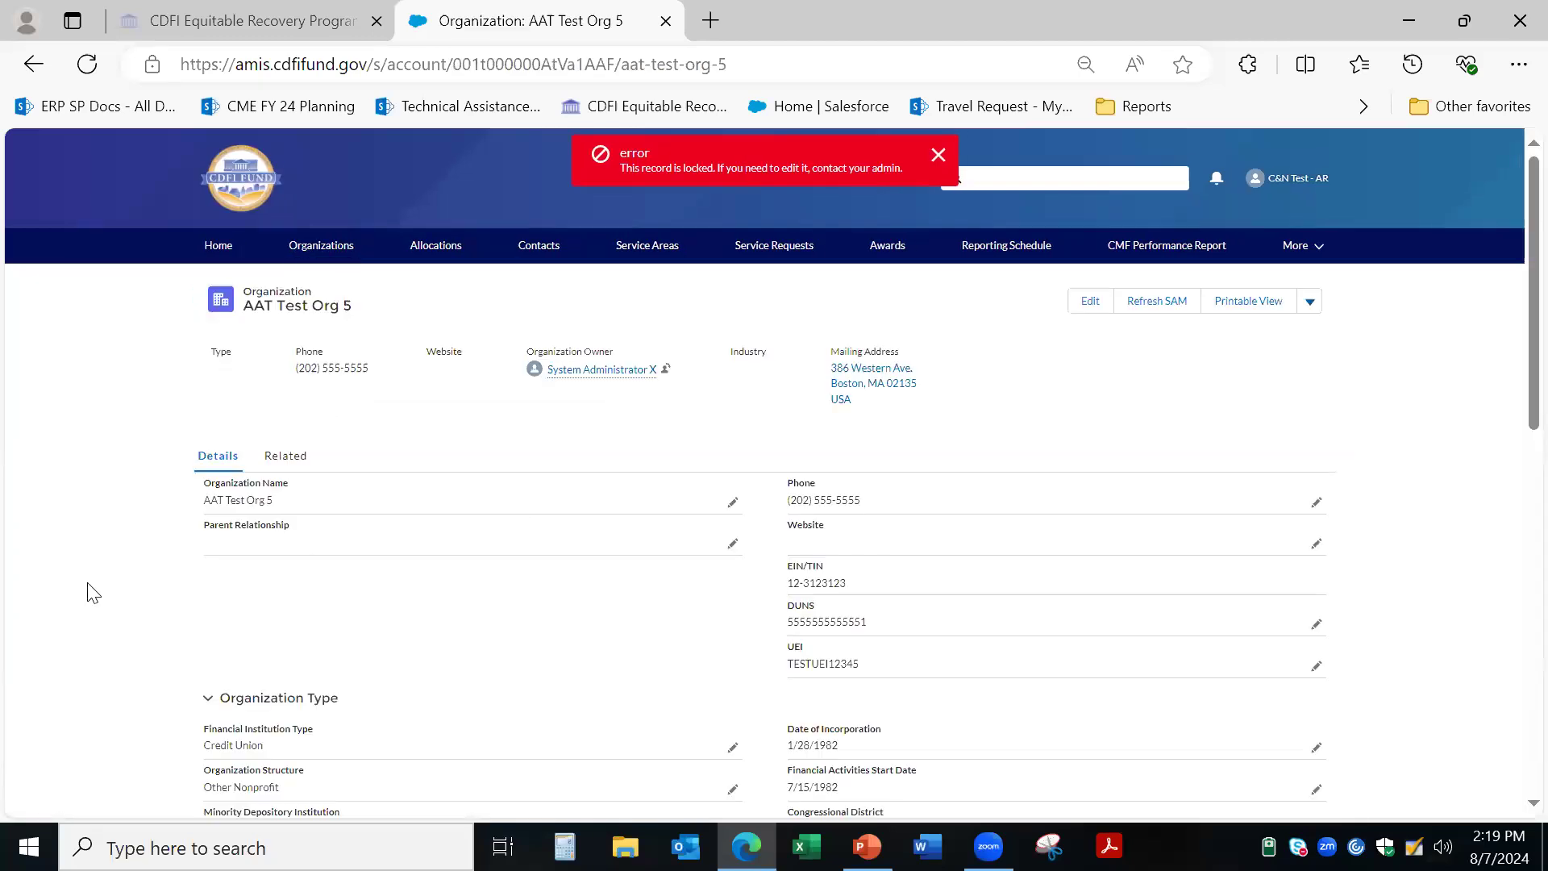
click(295, 459)
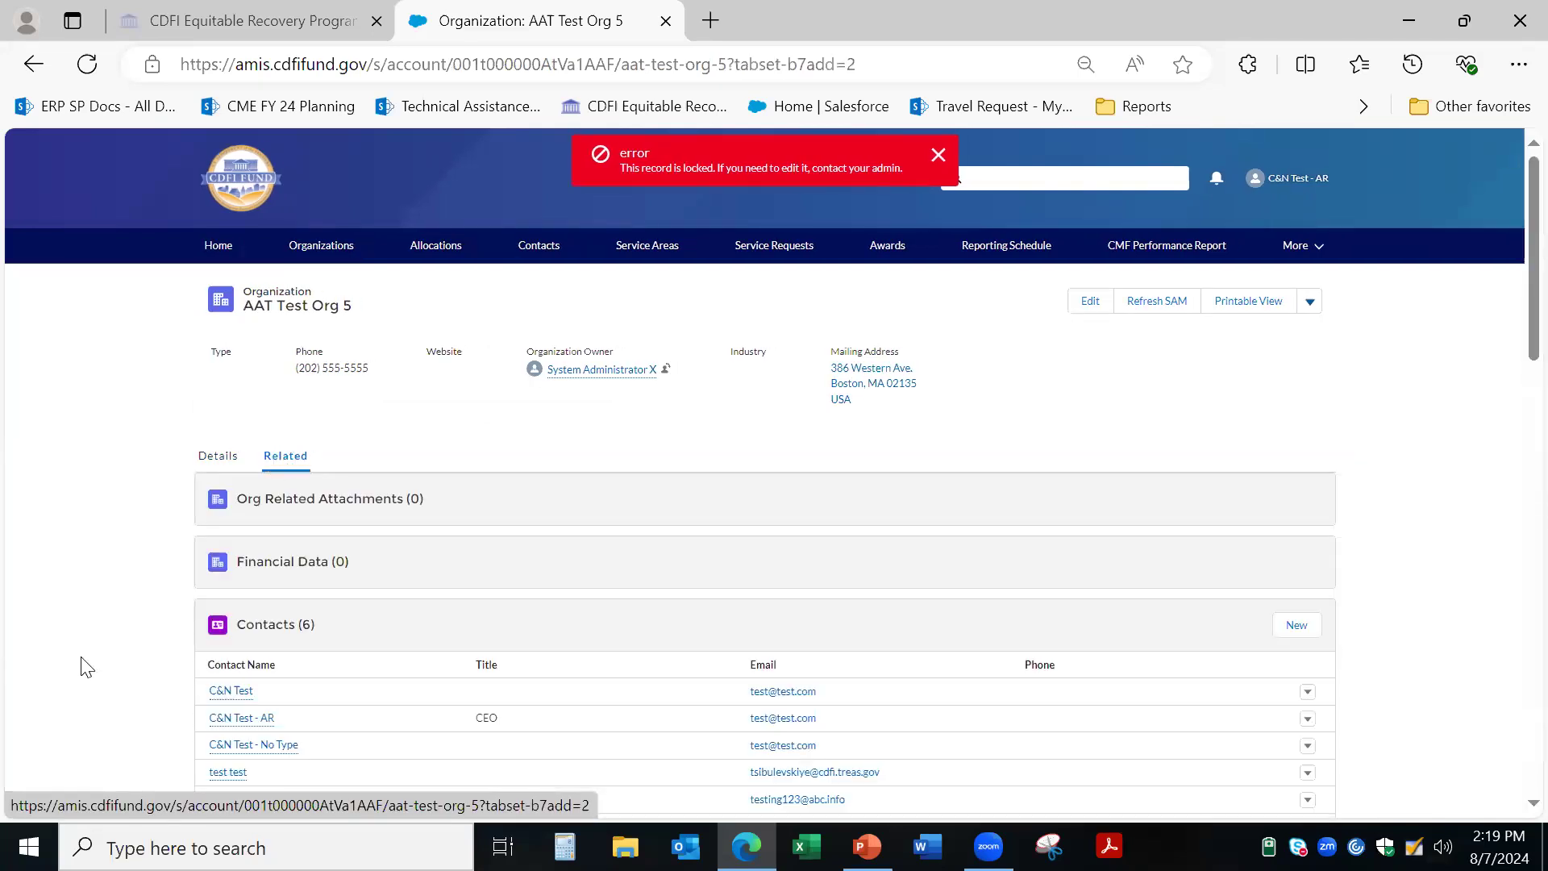
scroll(81, 668, down, 6)
scroll(80, 668, up, 6)
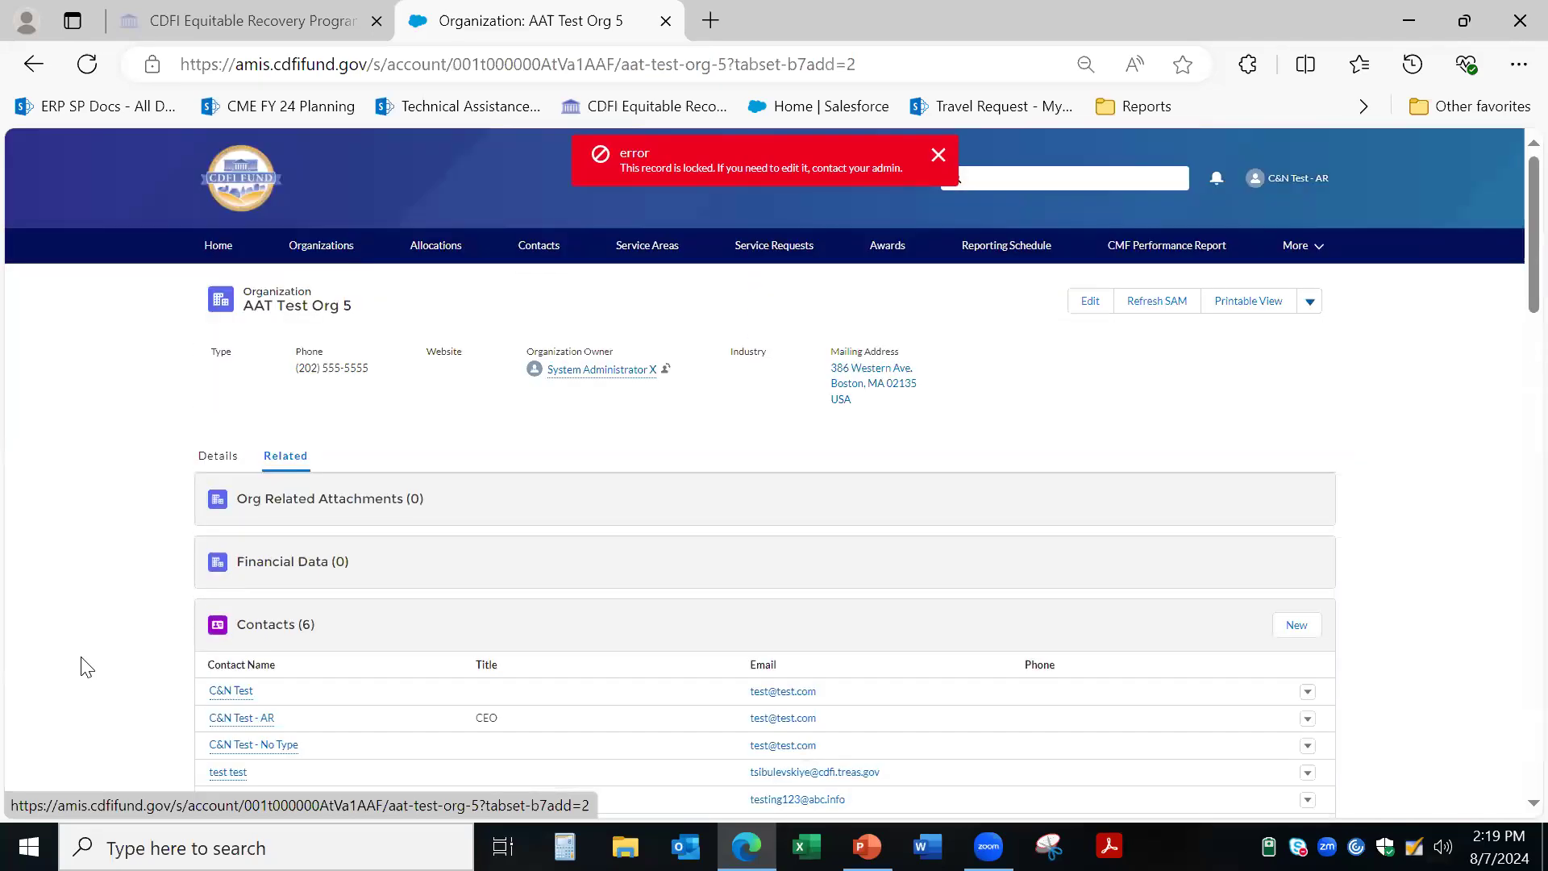
Step: Return to the 2022 ERP award's related records and open the fiscal year 2023 Performance Progress Report through its PPR link
click(888, 250)
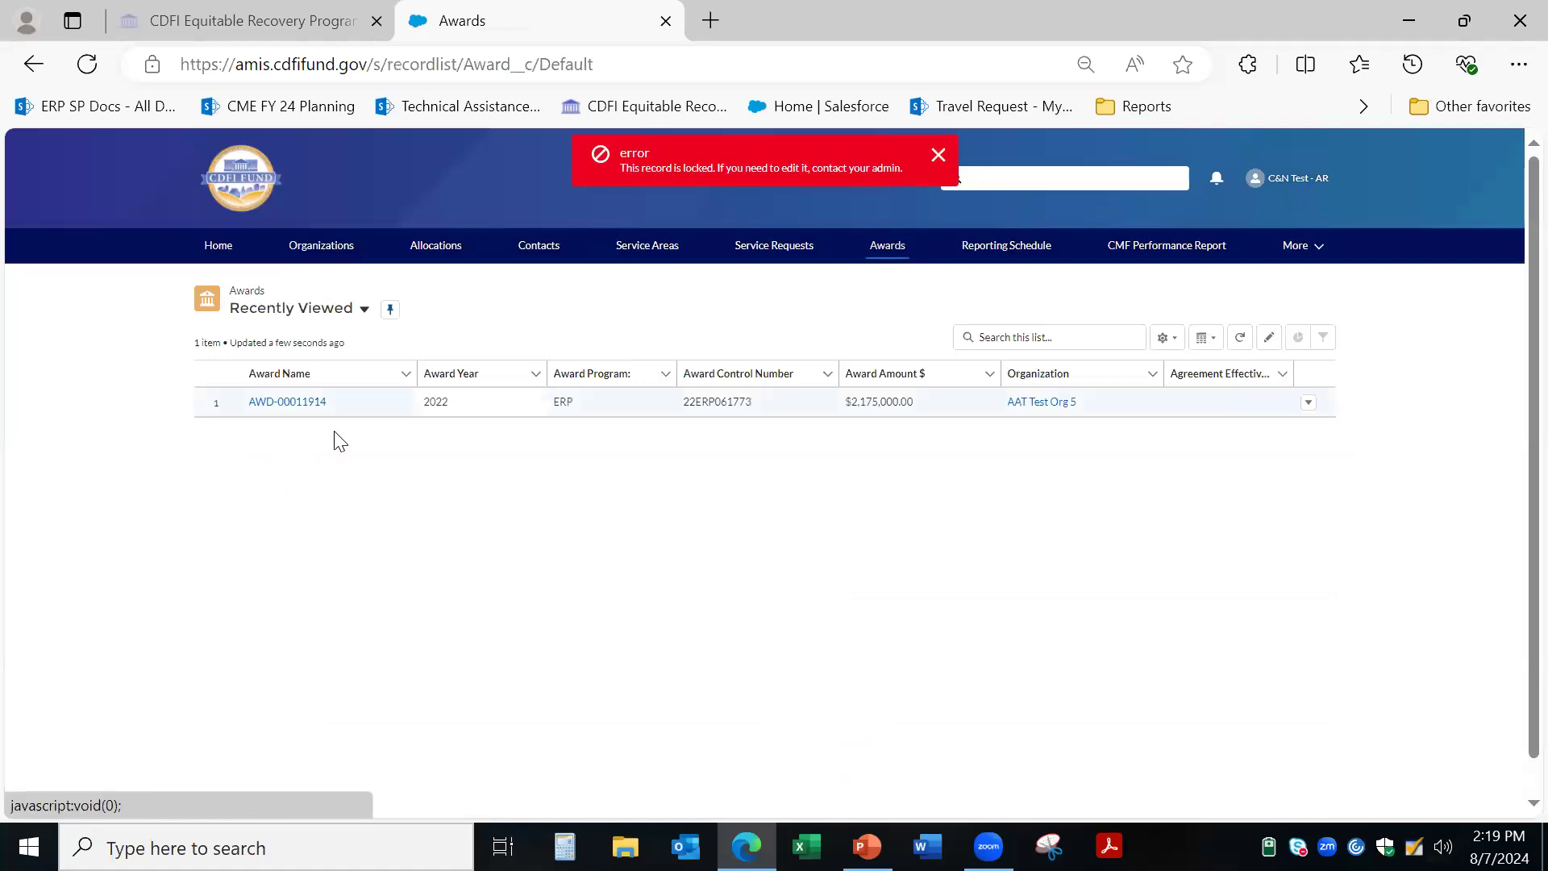
click(309, 404)
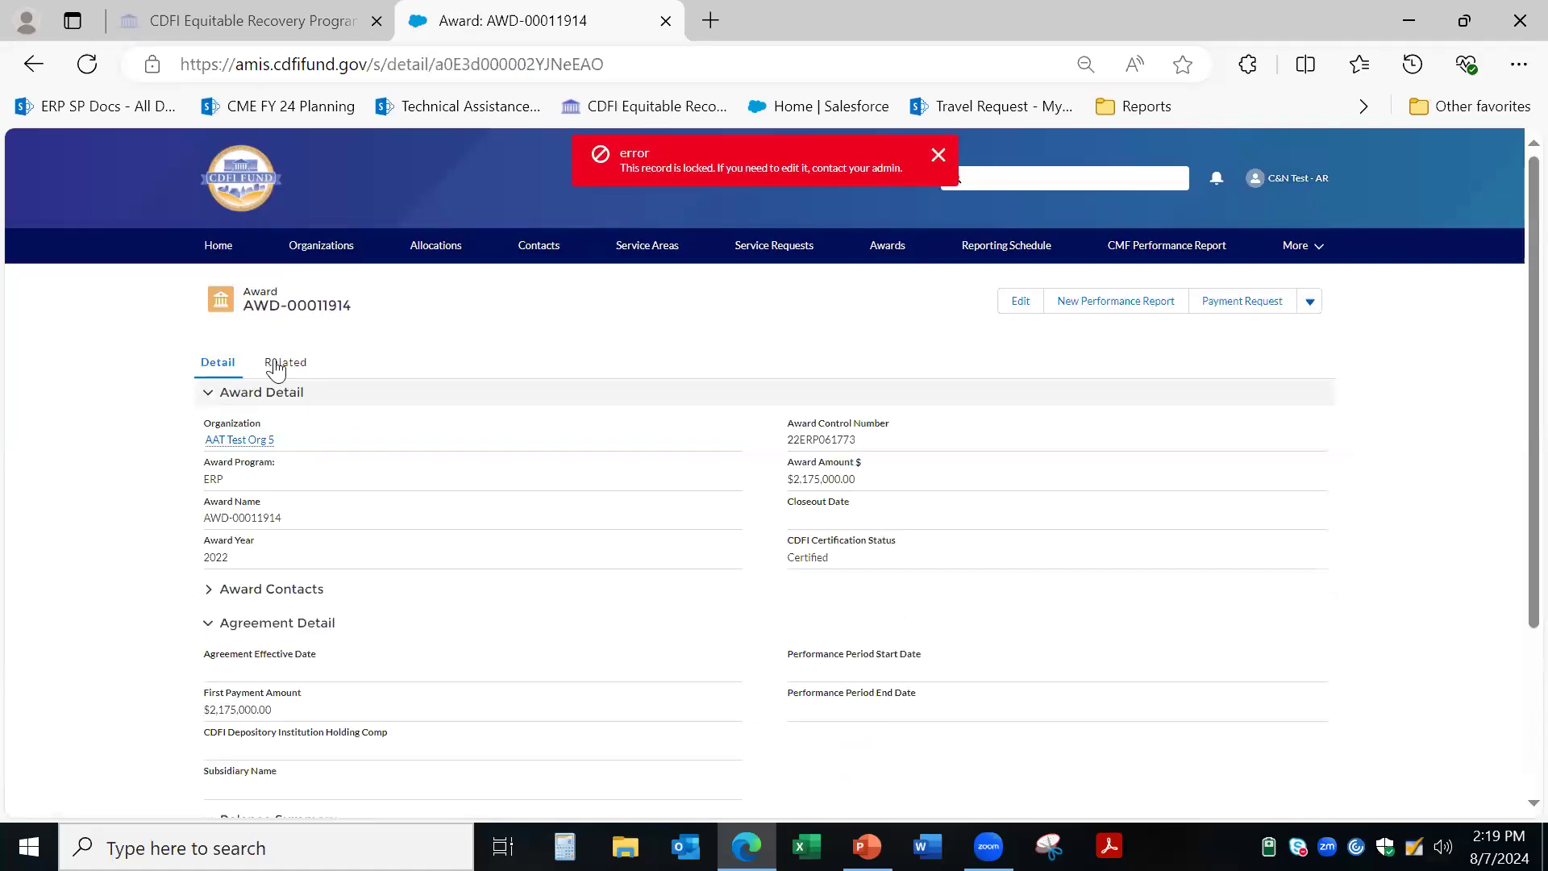
click(287, 364)
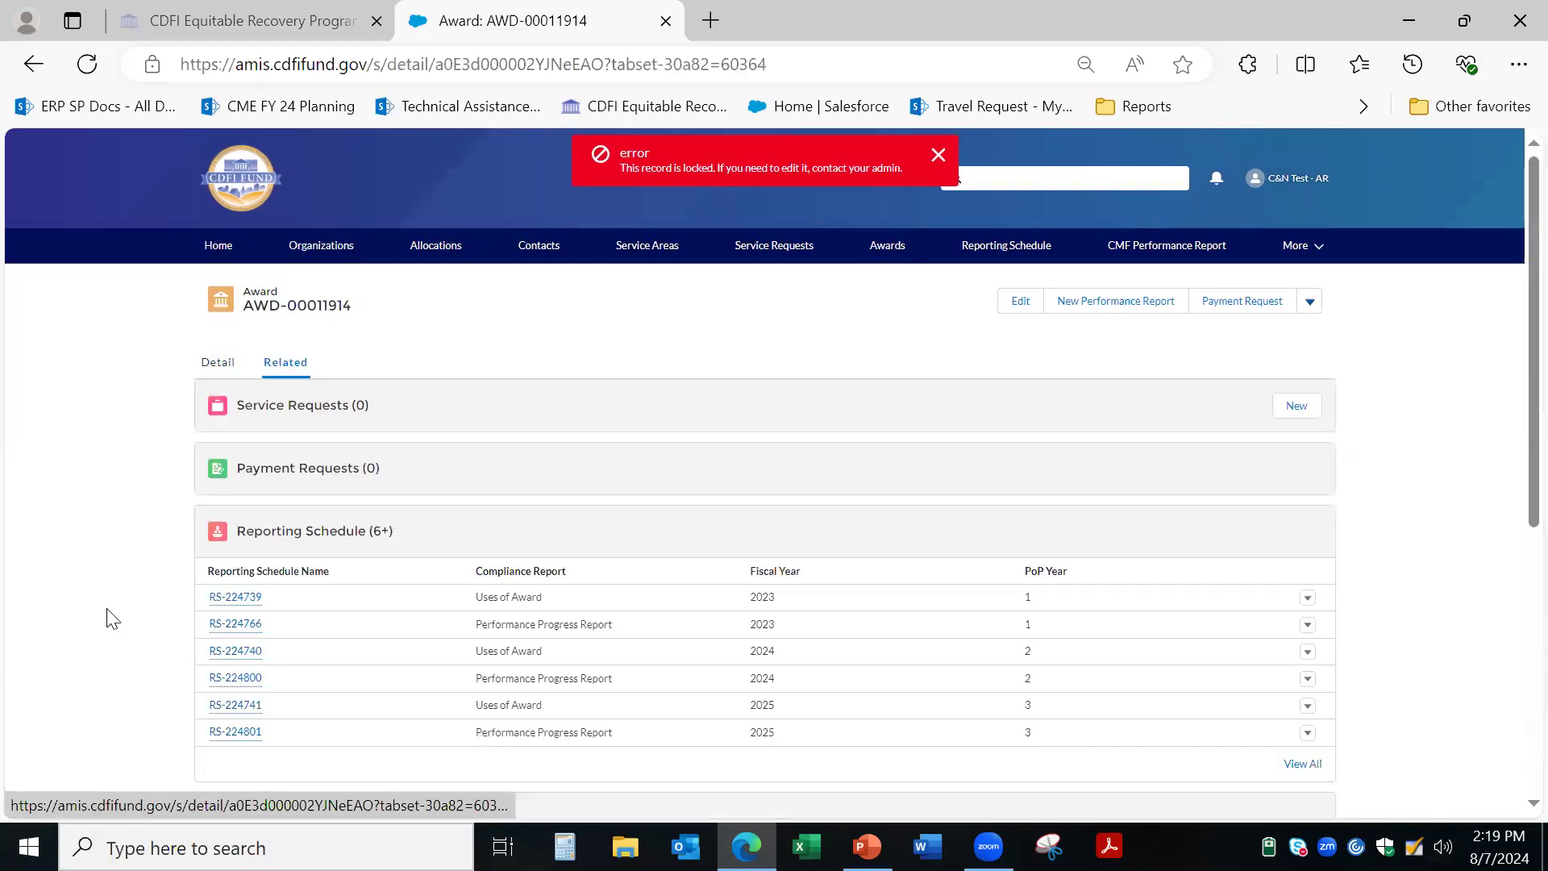
scroll(111, 617, down, 5)
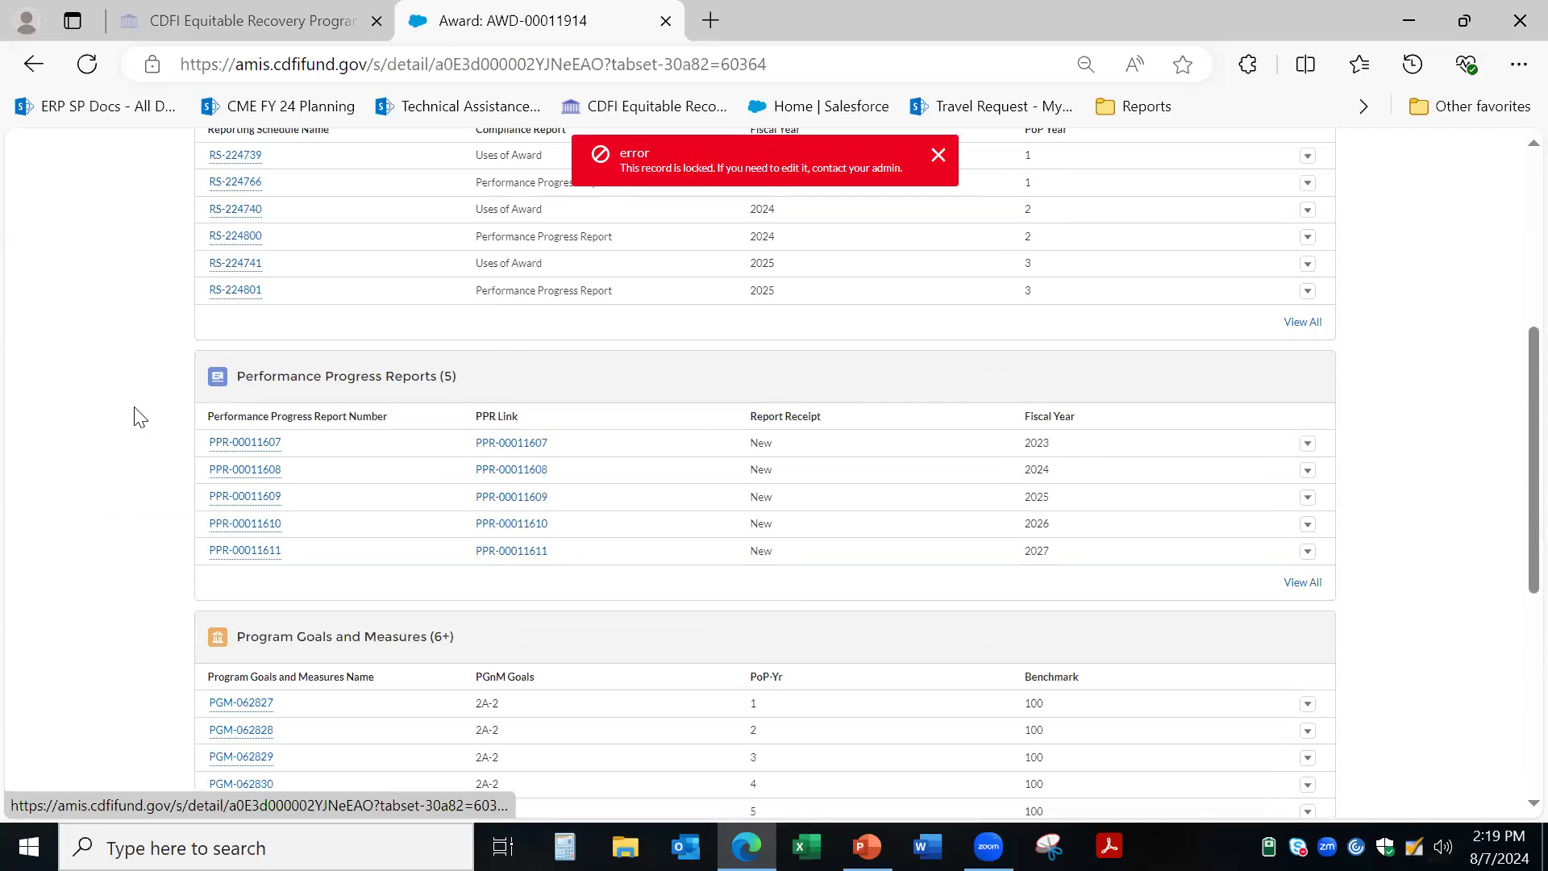
scroll(134, 417, up, 5)
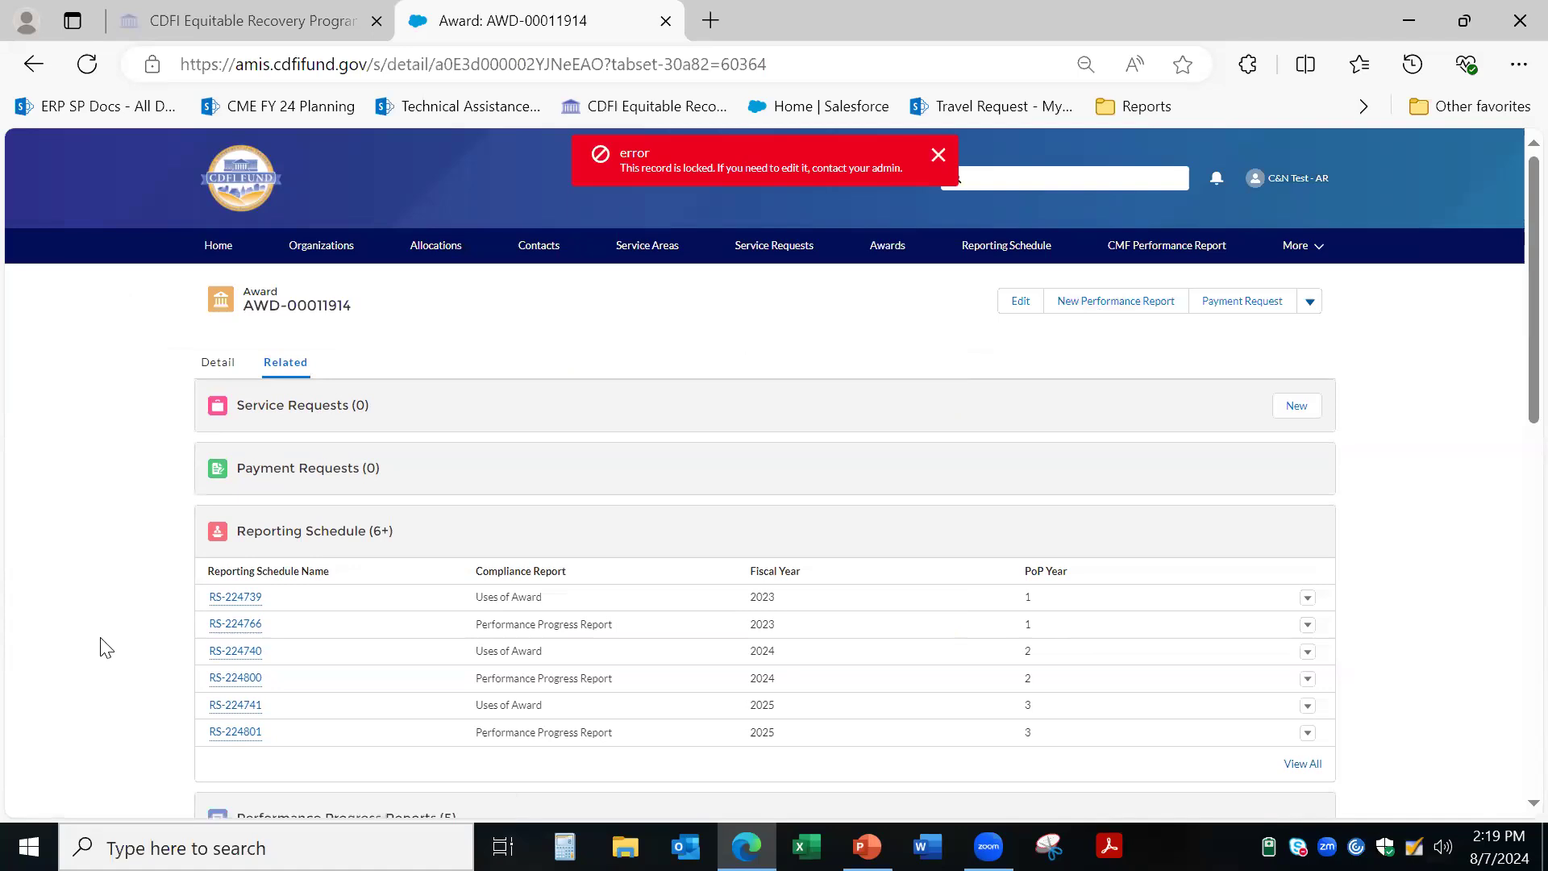
scroll(103, 645, down, 3)
scroll(107, 648, down, 2)
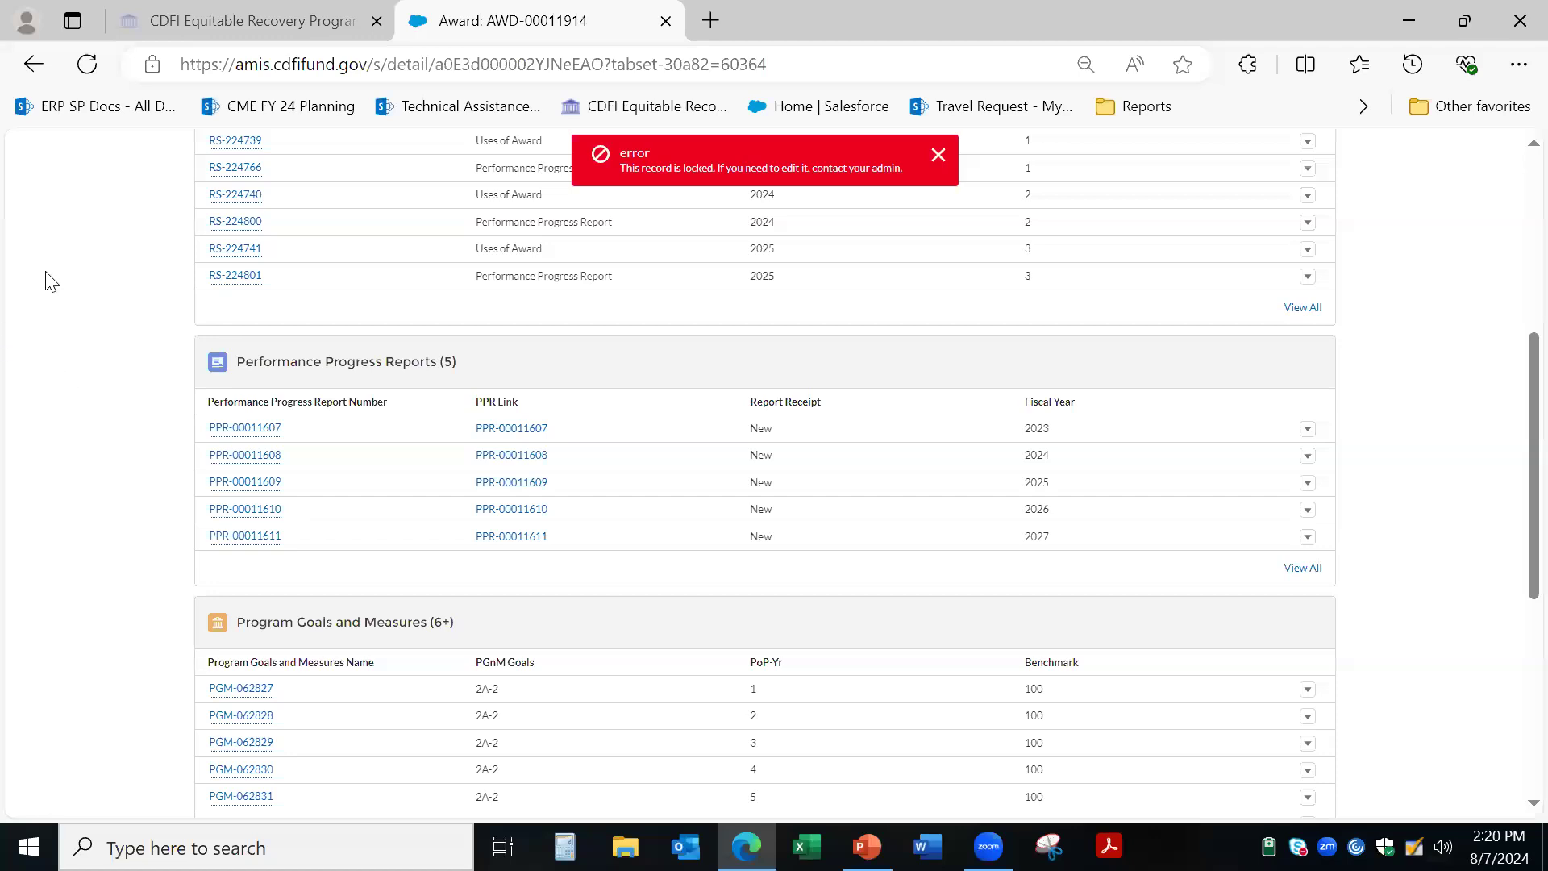
click(517, 429)
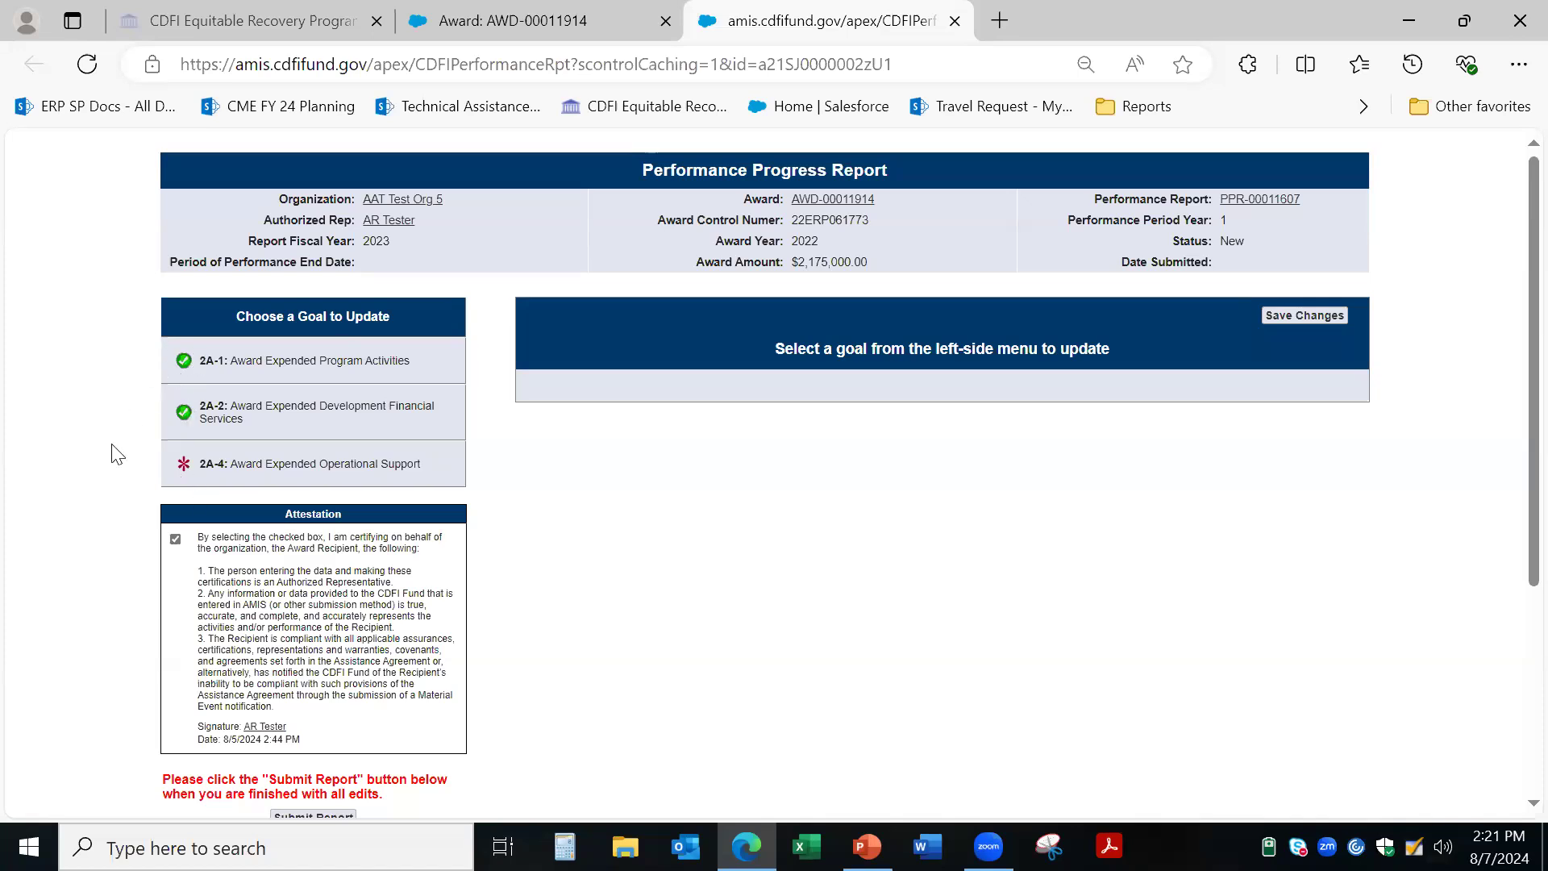
Step: Review performance goals 2A-1, 2A-2 and 2A-4 with their benchmarks and reported amounts
click(276, 356)
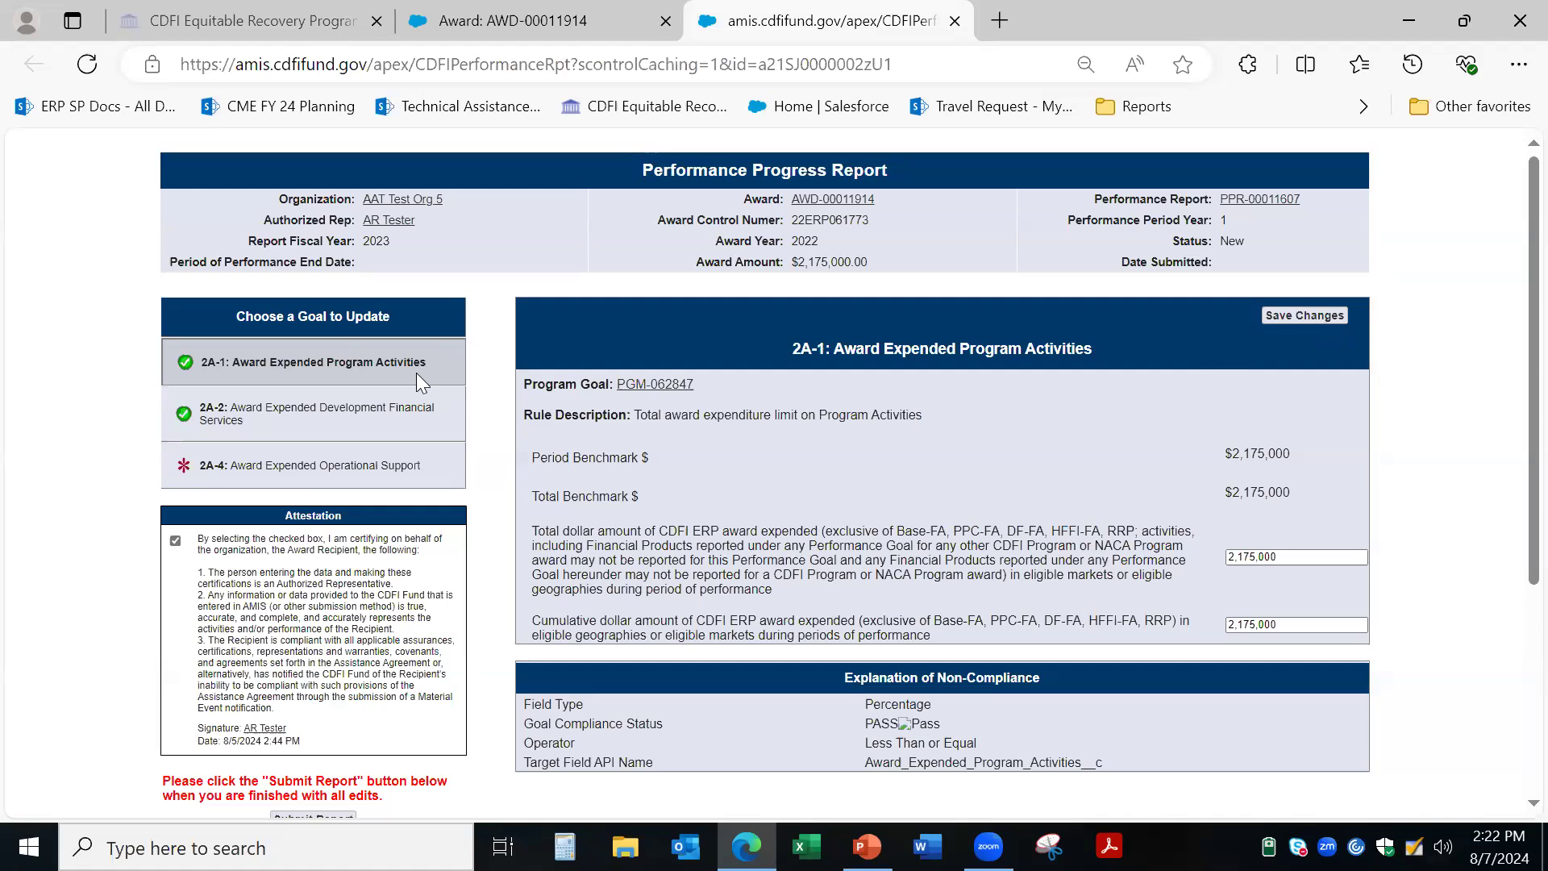
click(371, 412)
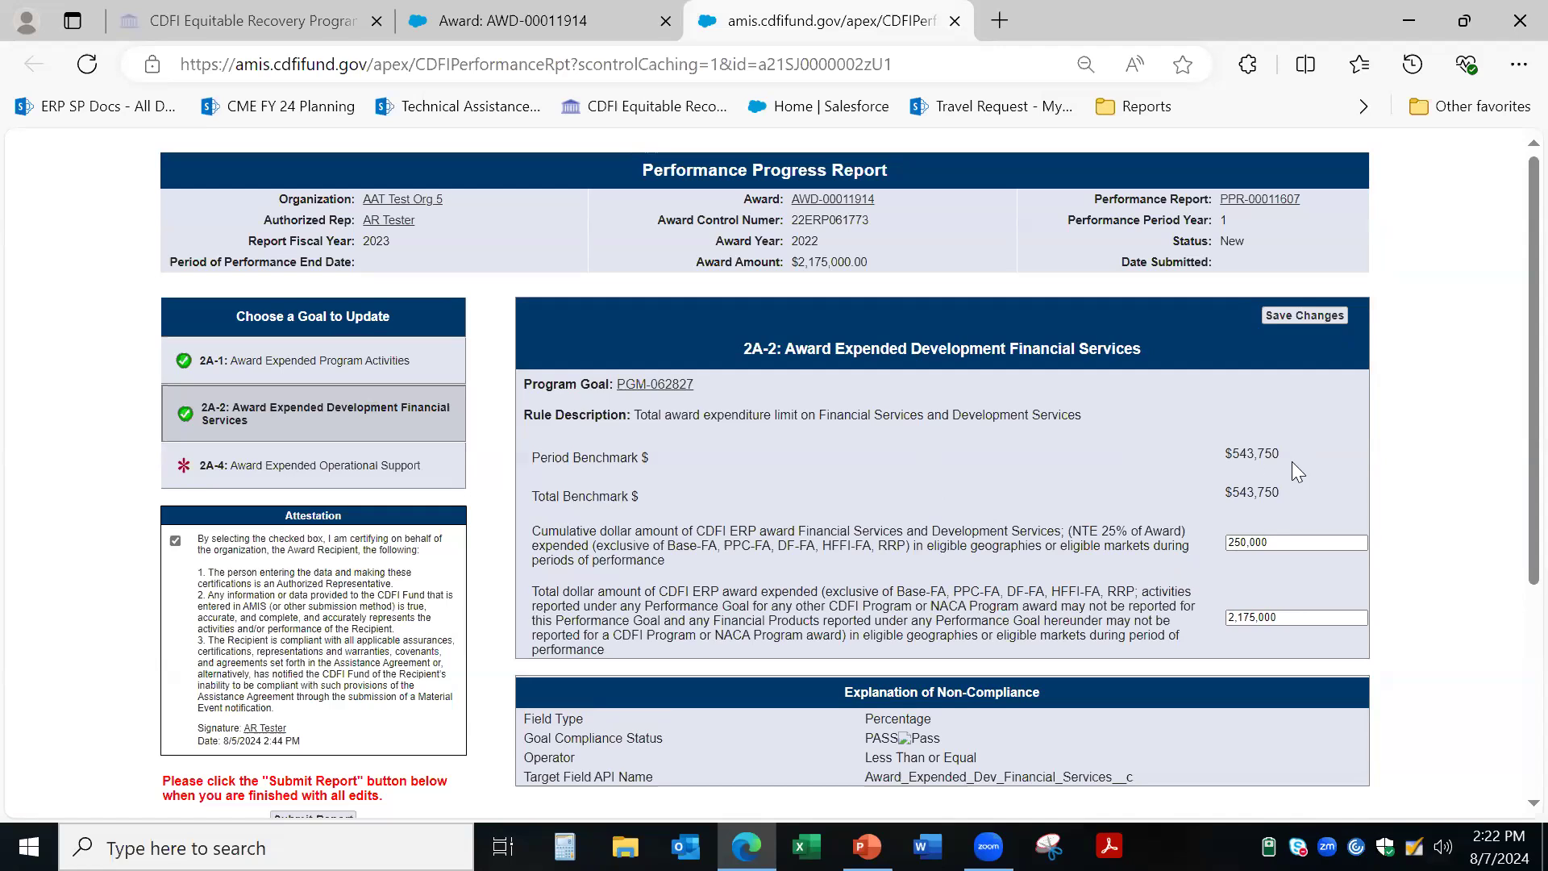
click(1280, 543)
click(291, 464)
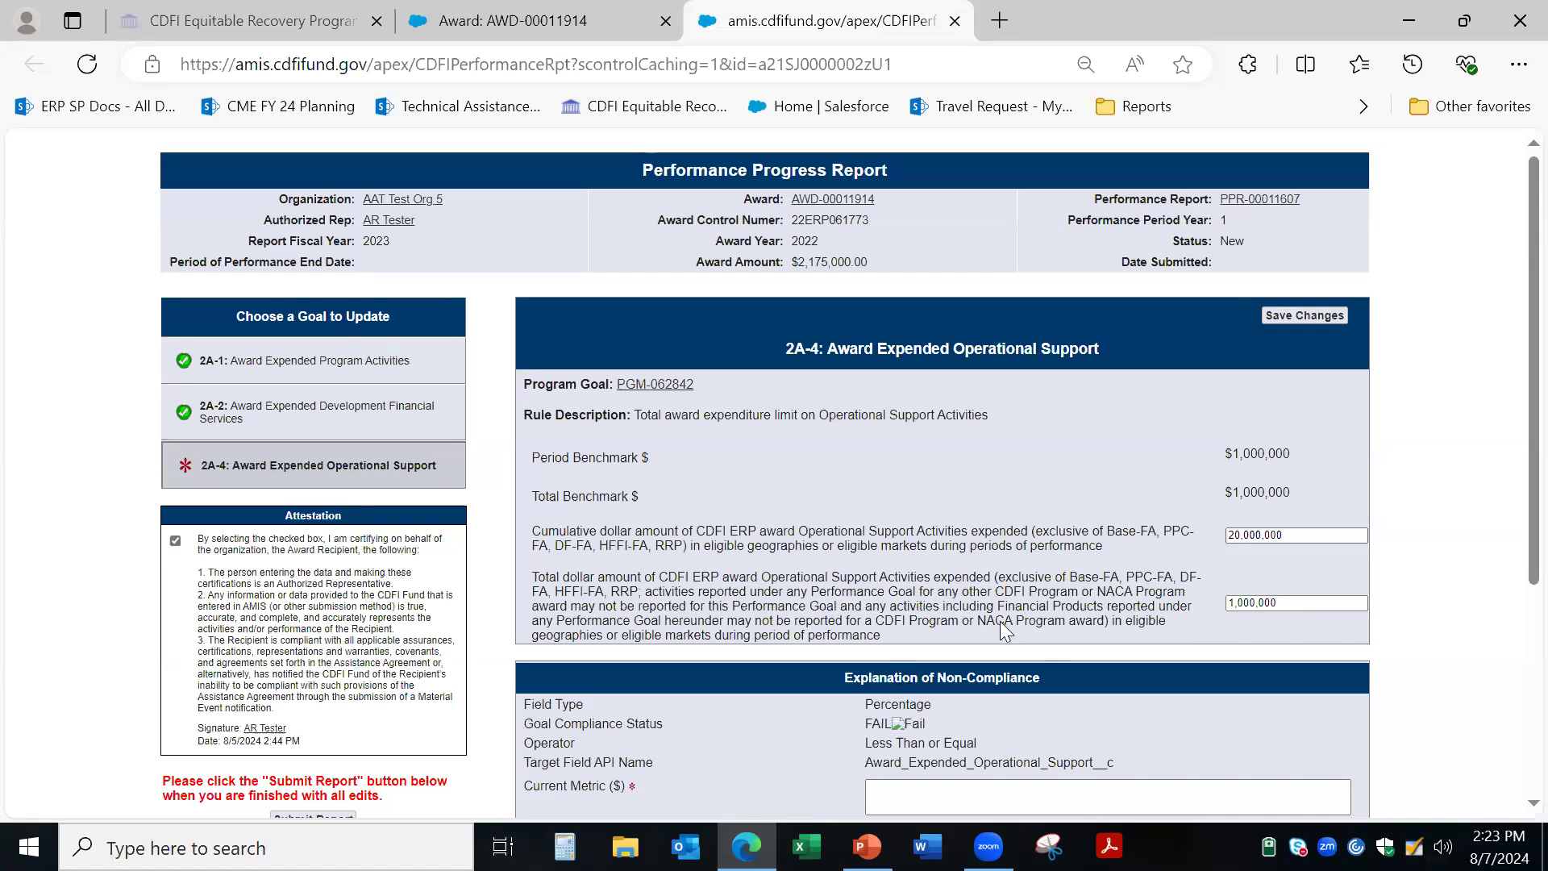
Step: Set goal 2A-4's cumulative dollar amount for Operational Support Activities to 2,000,000 and save the changes
click(1247, 536)
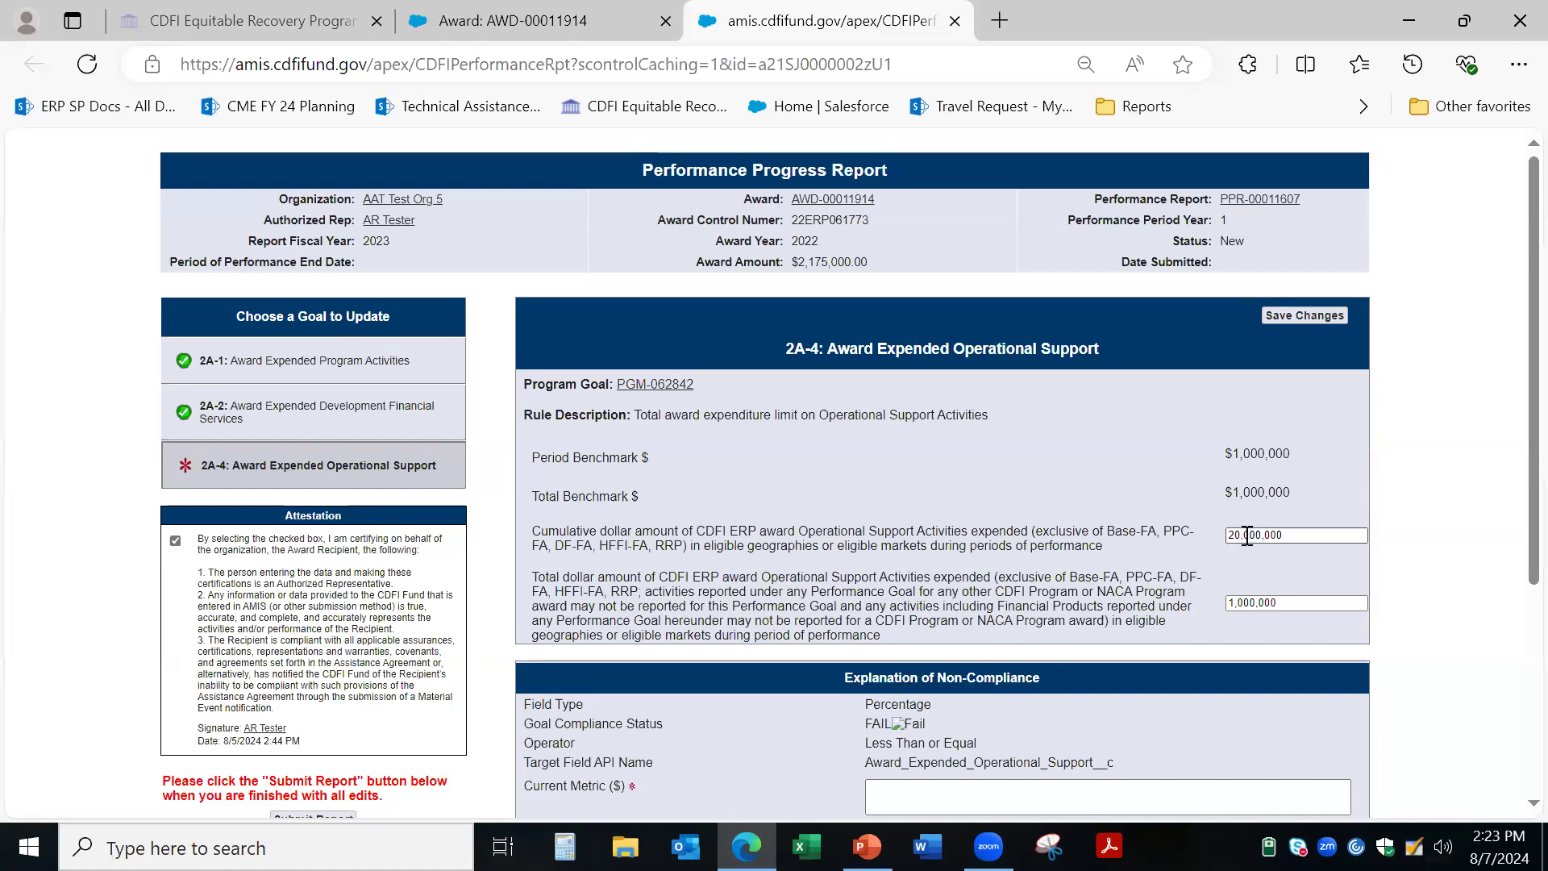
click(1239, 539)
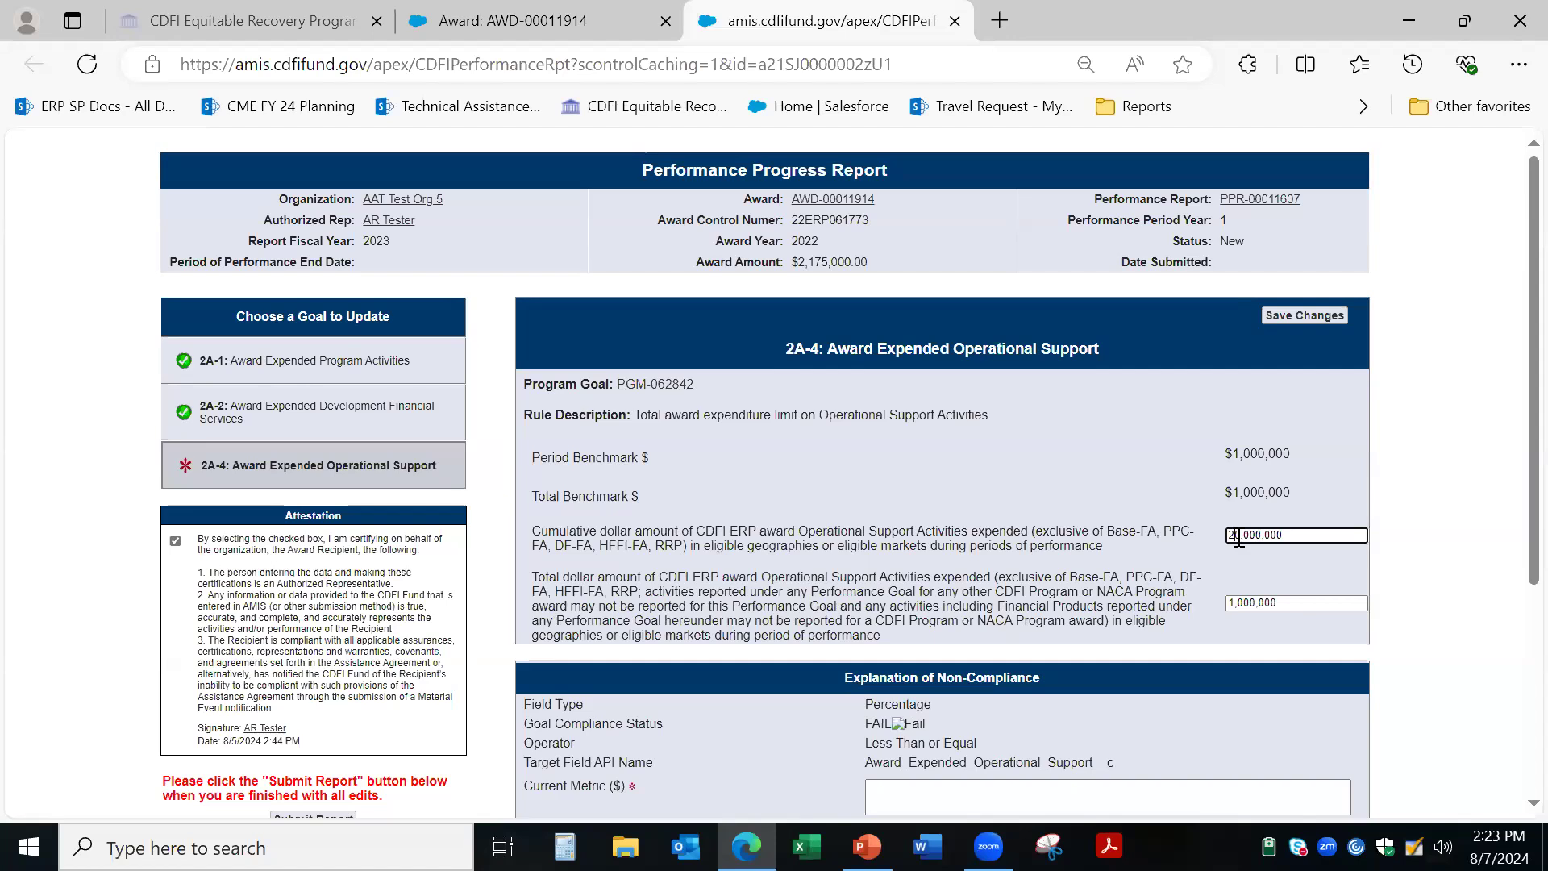
key(BackSpace)
key(Delete)
key(Delete)
text(2)
click(1302, 321)
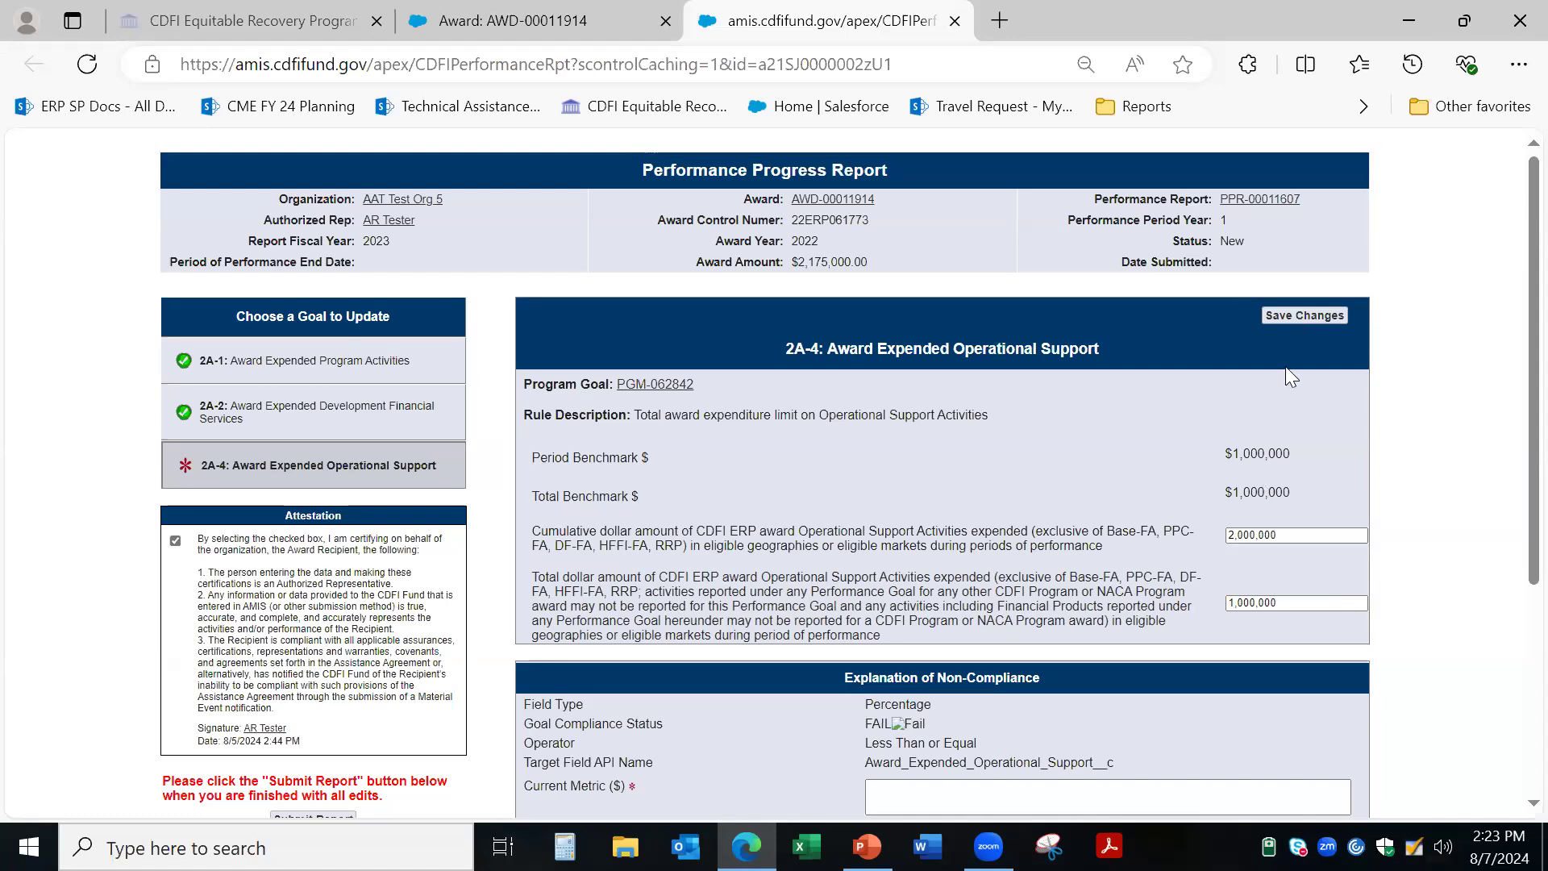
Step: Set goal 2A-4's cumulative dollar amount for Operational Support Activities to 200,000 and save the changes
click(1247, 536)
key(BackSpace)
click(1298, 320)
click(1290, 319)
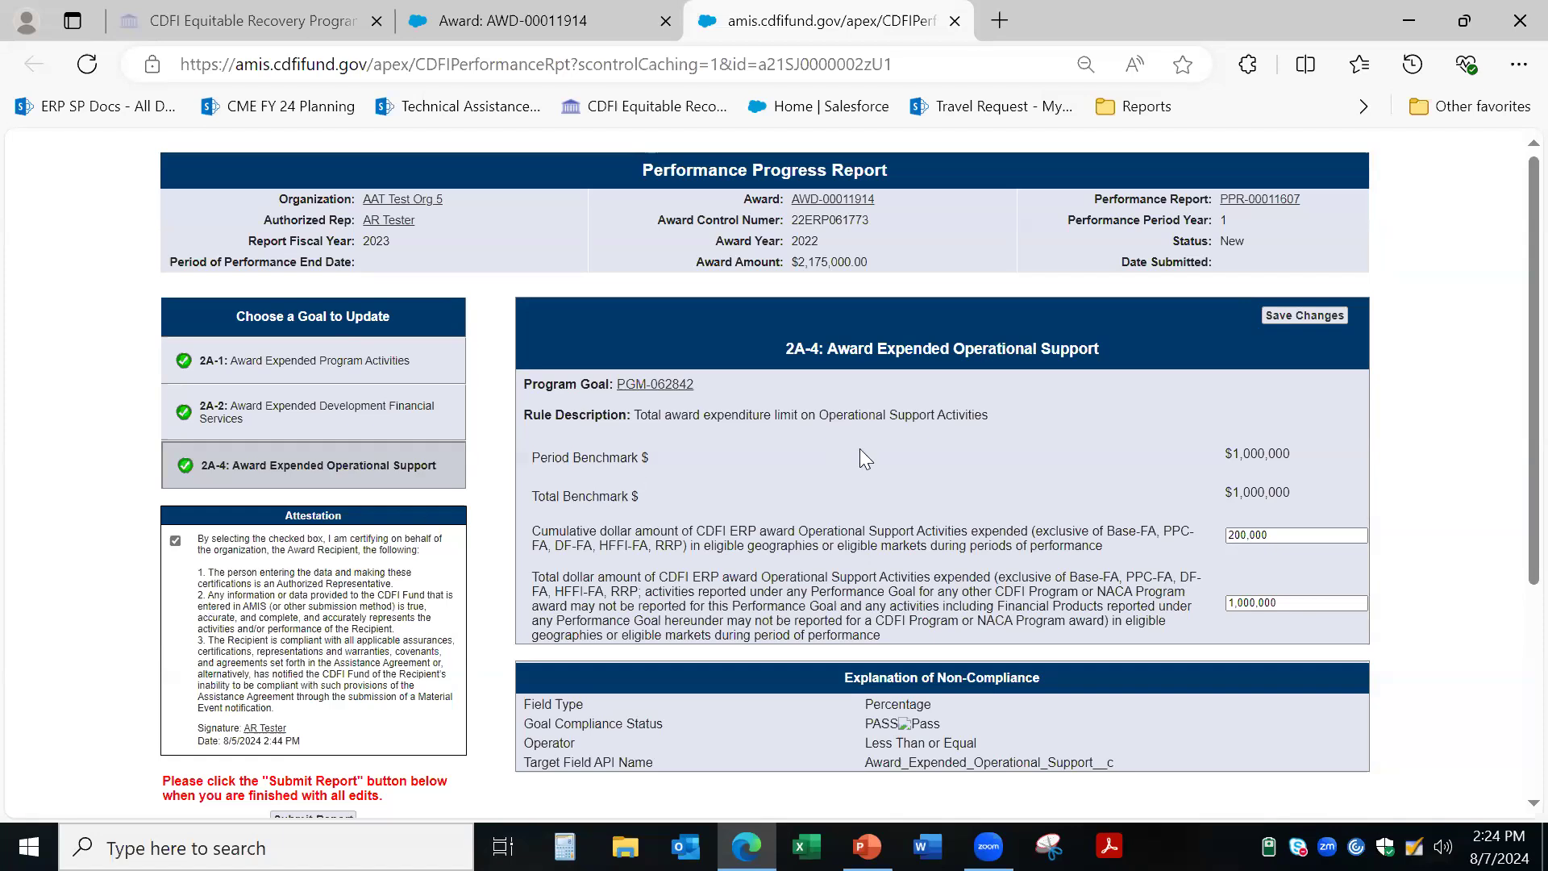
Step: Submit the Performance Progress Report, confirm that no further changes are needed, and continue to the report without taking the survey
scroll(861, 450, down, 3)
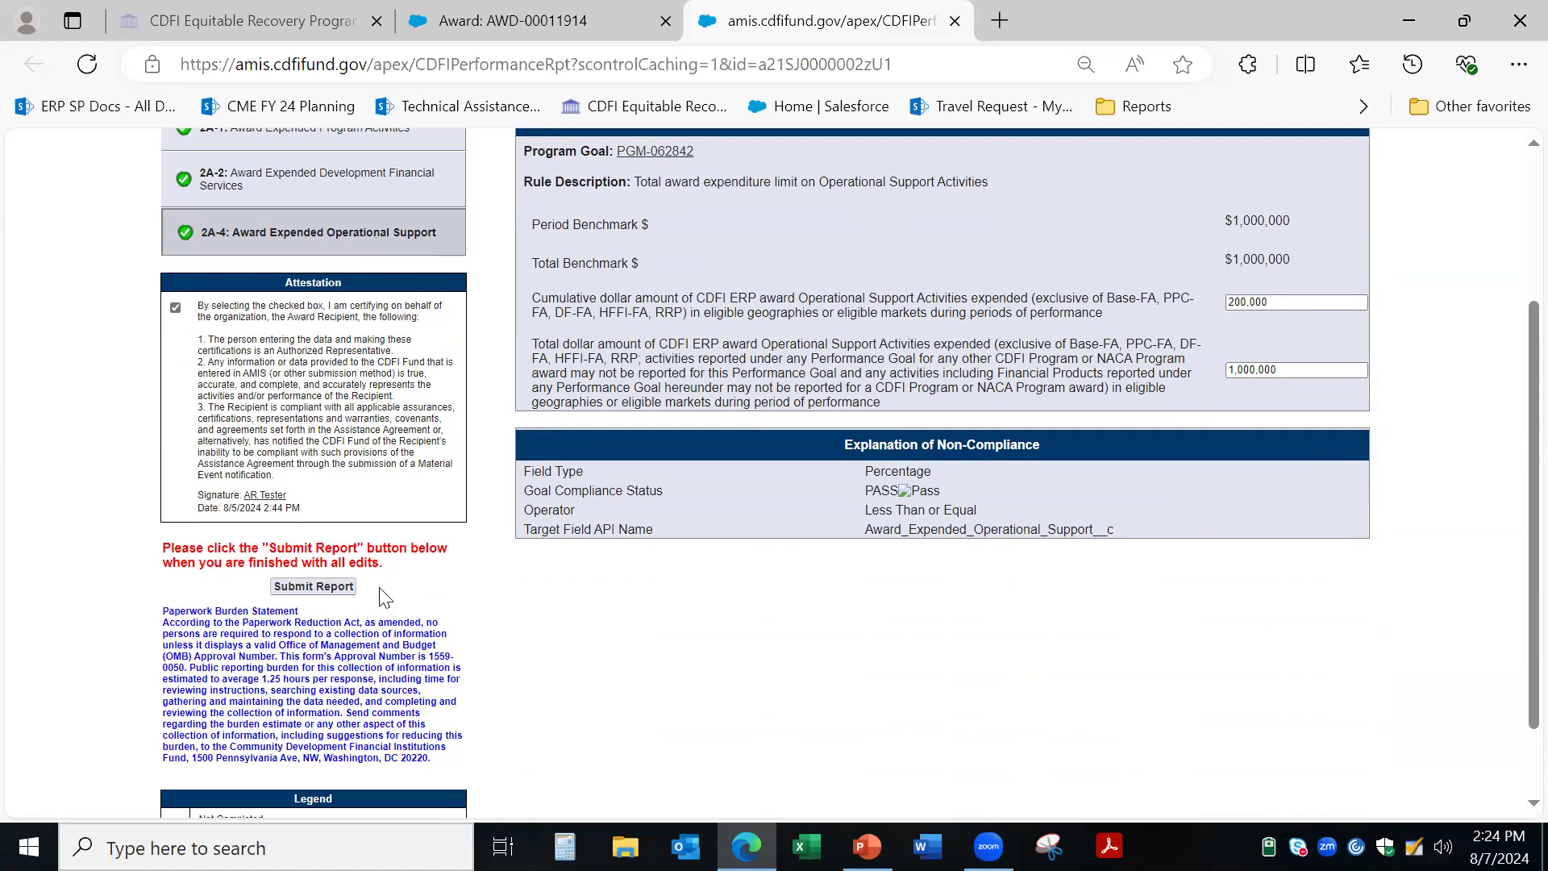
click(316, 588)
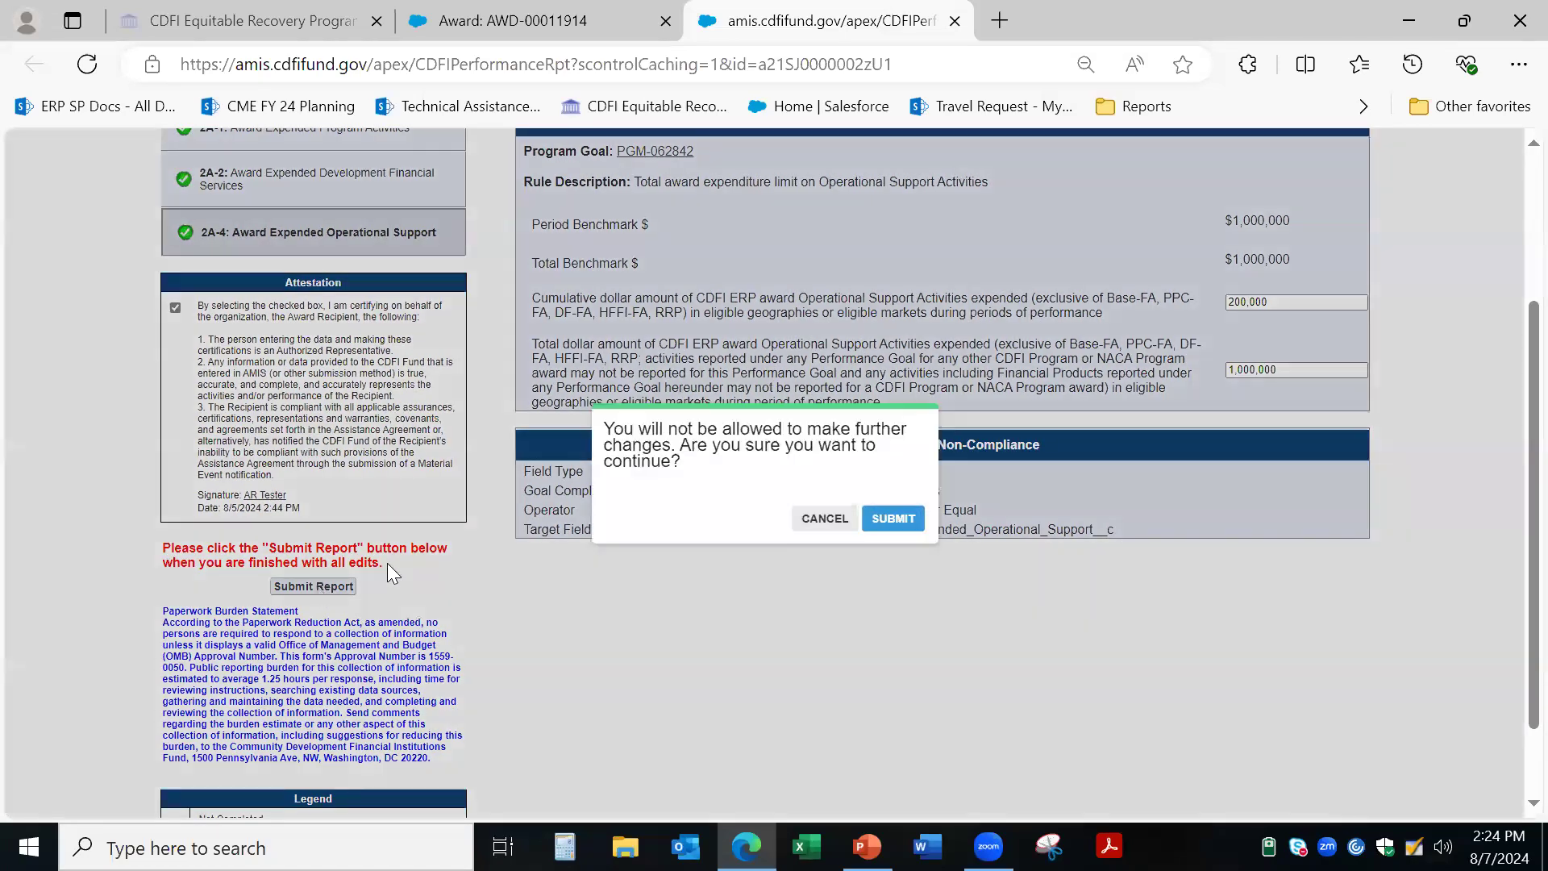
click(897, 516)
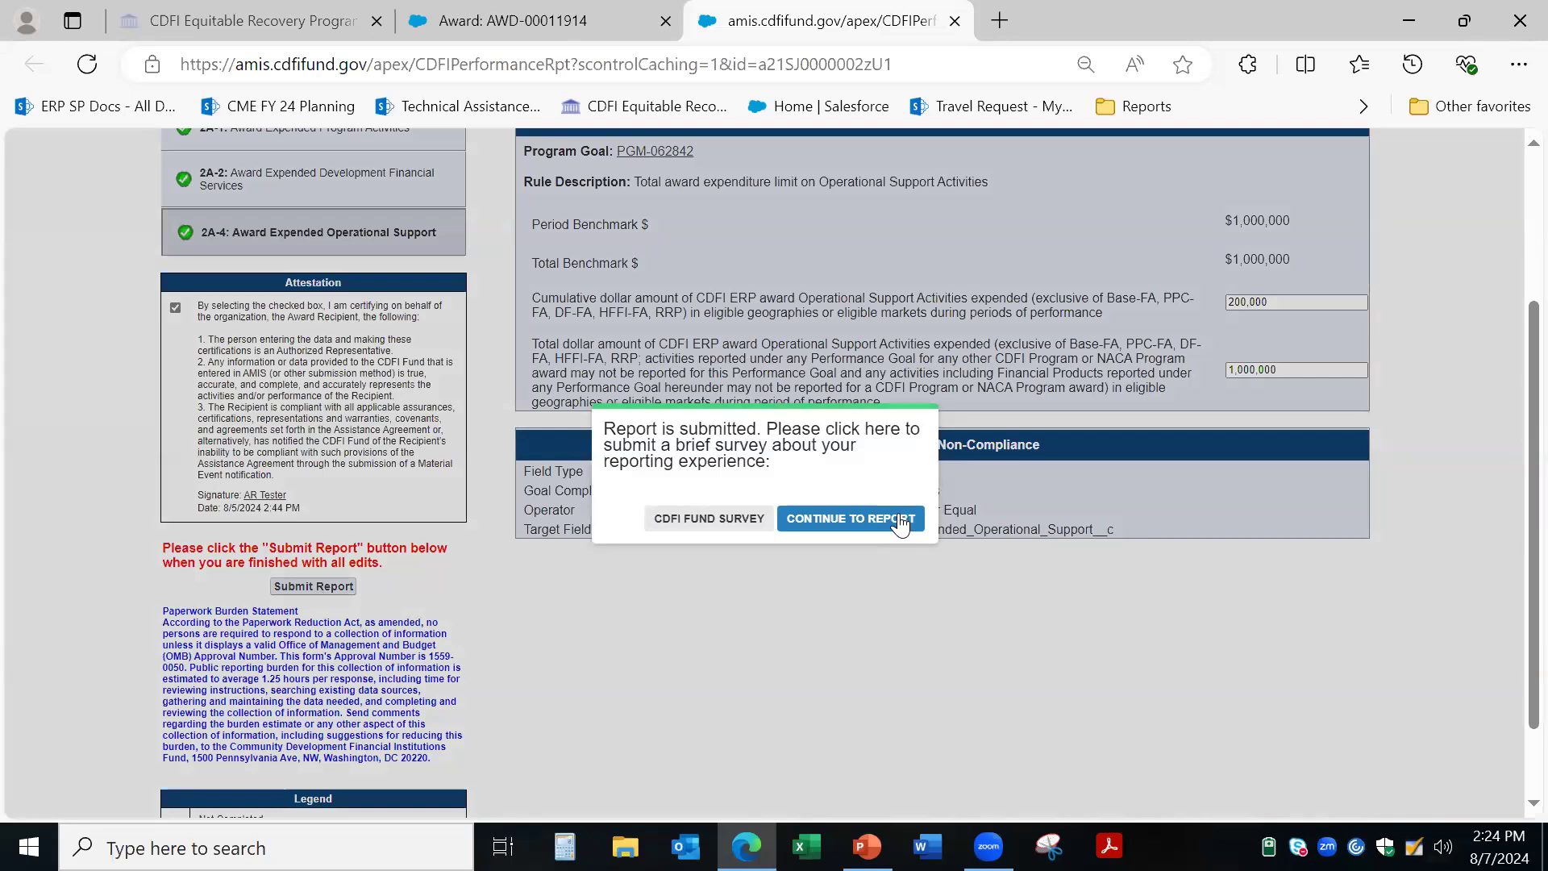
click(852, 529)
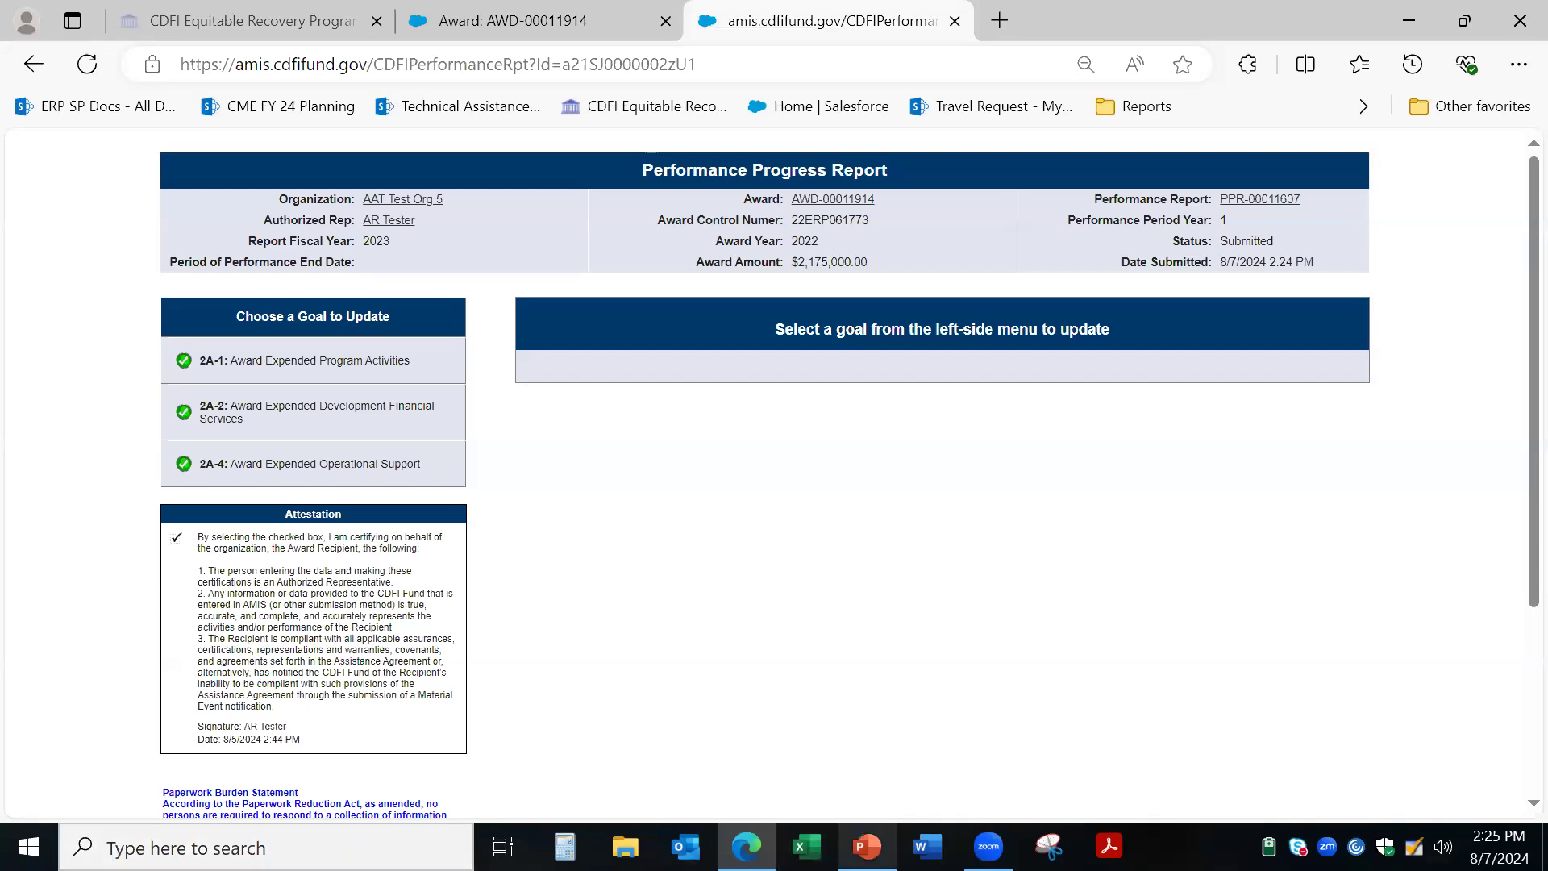
Step: Switch to the PowerPoint slide show and advance to the Contact Info & Support slide
click(912, 718)
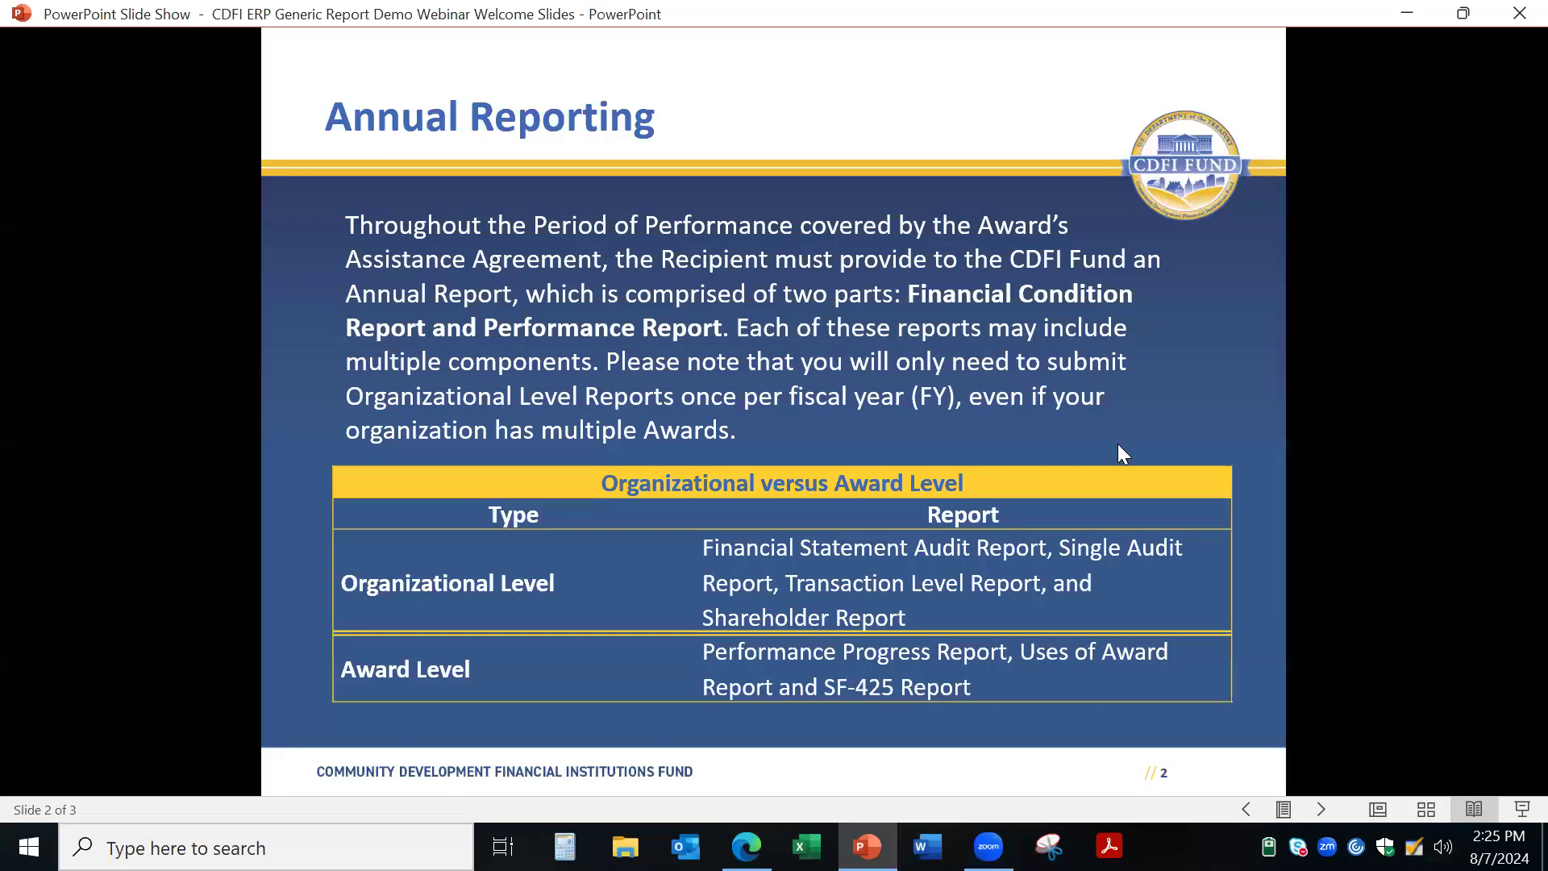
click(1320, 808)
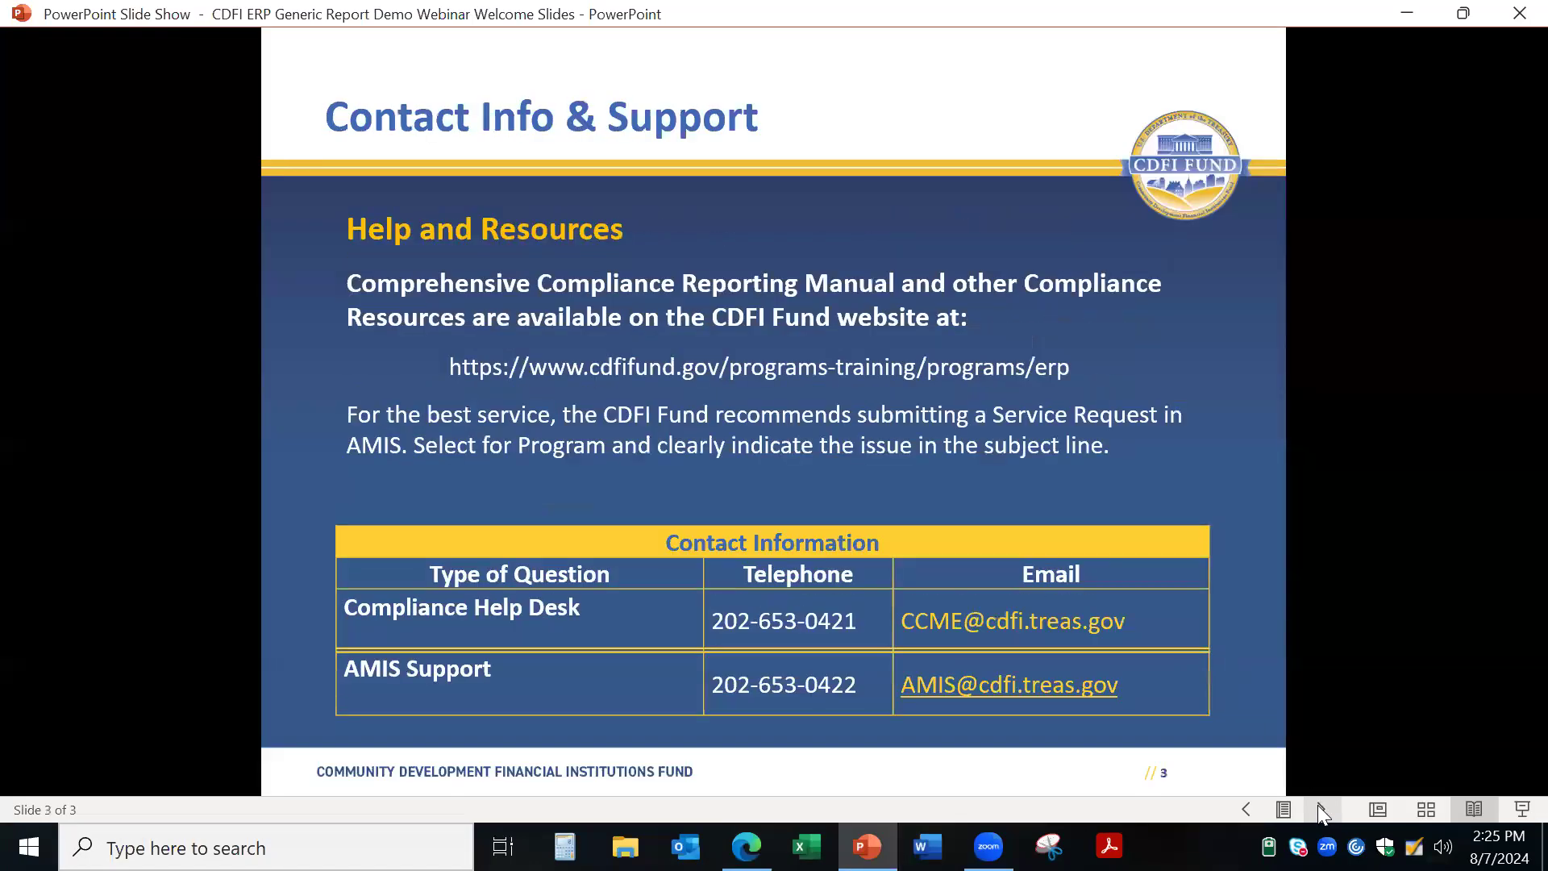